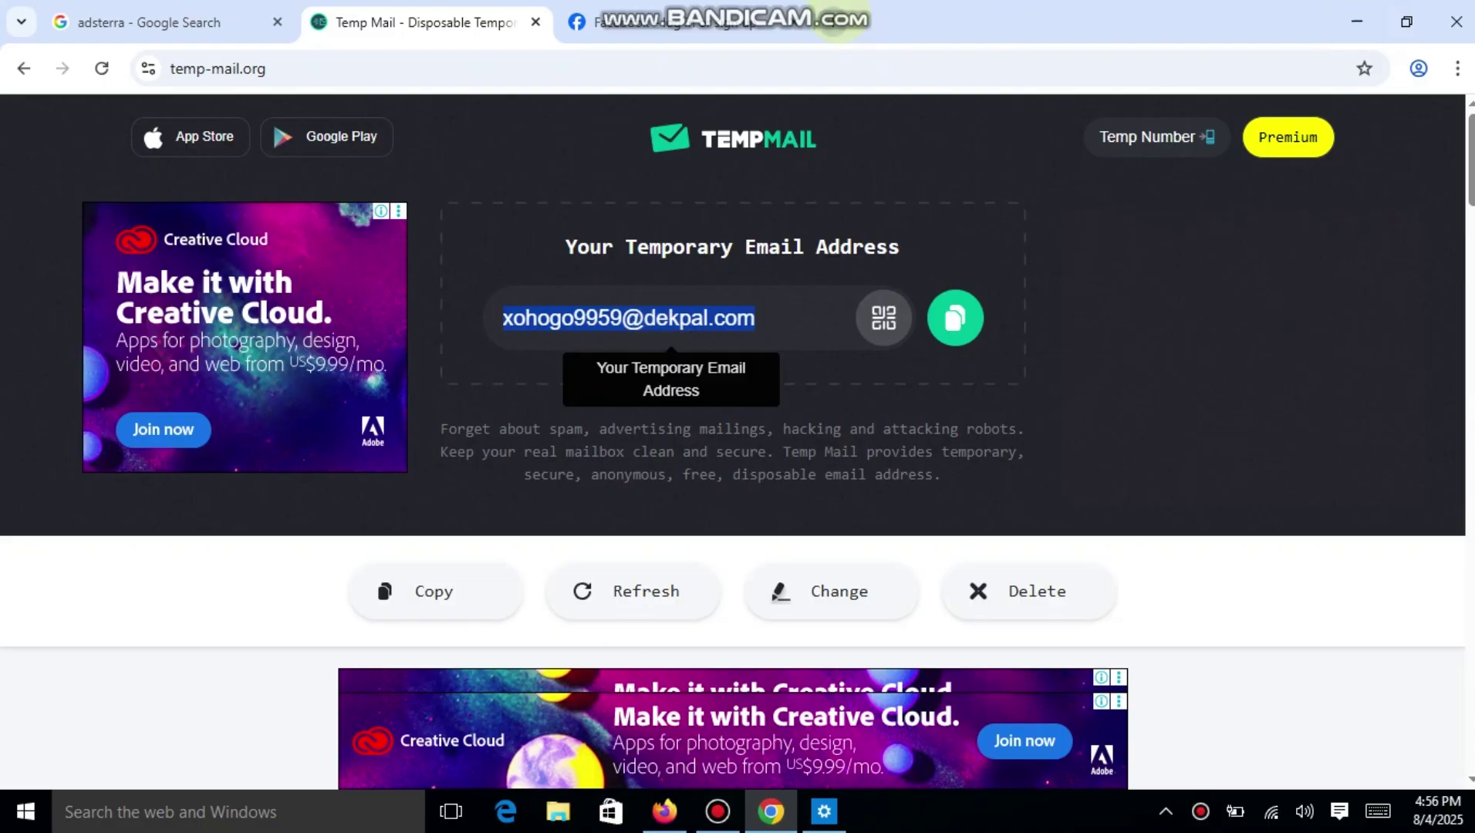
Open a new Chrome tab next to the Temp Mail address.
{"action": "left_click", "coordinate": [833, 21]}
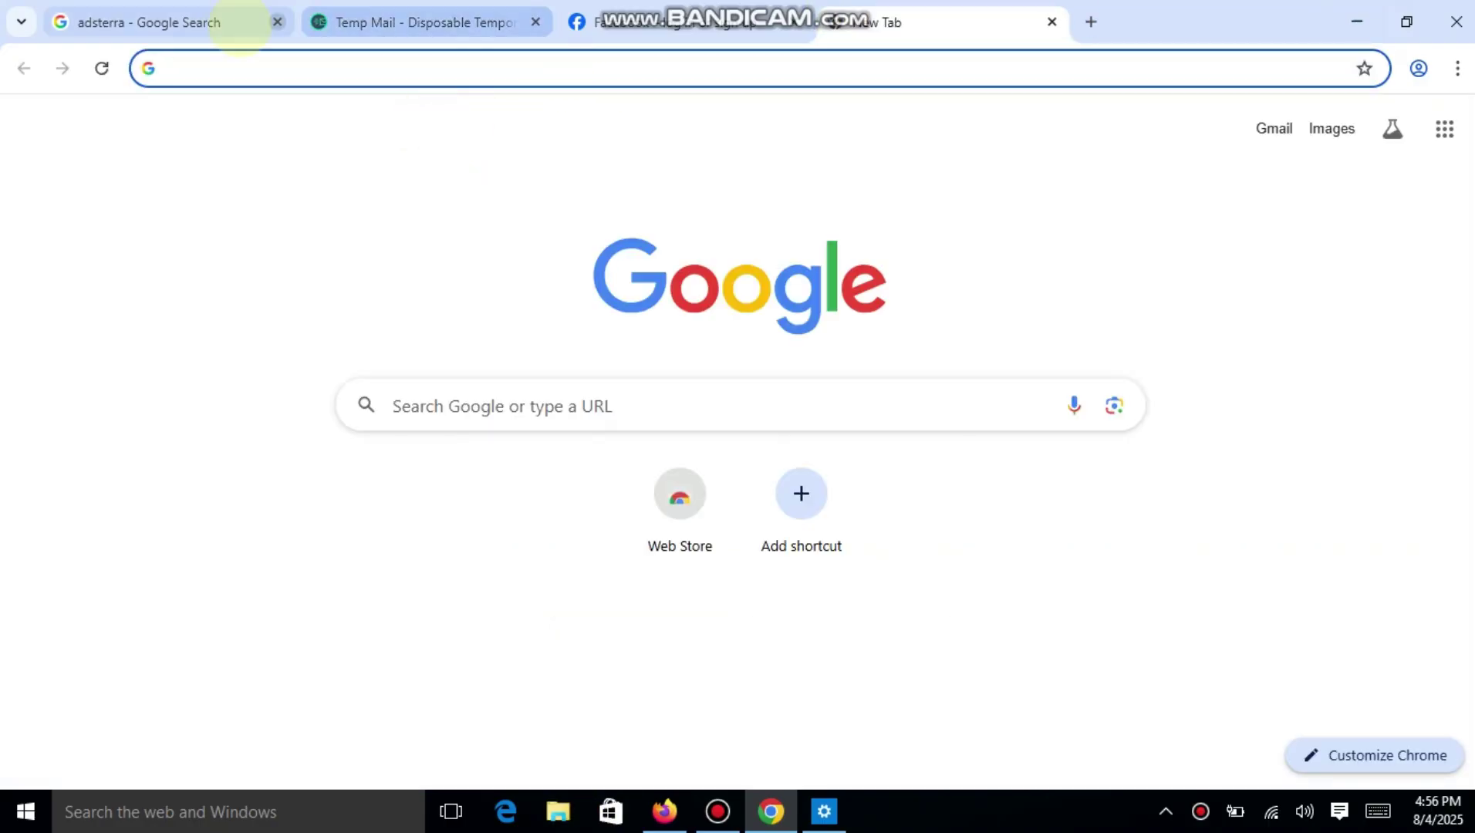
Open adsterra.com from the Google results, start Sign up, then check the Temp Mail tab.
{"action": "left_click", "coordinate": [228, 23]}
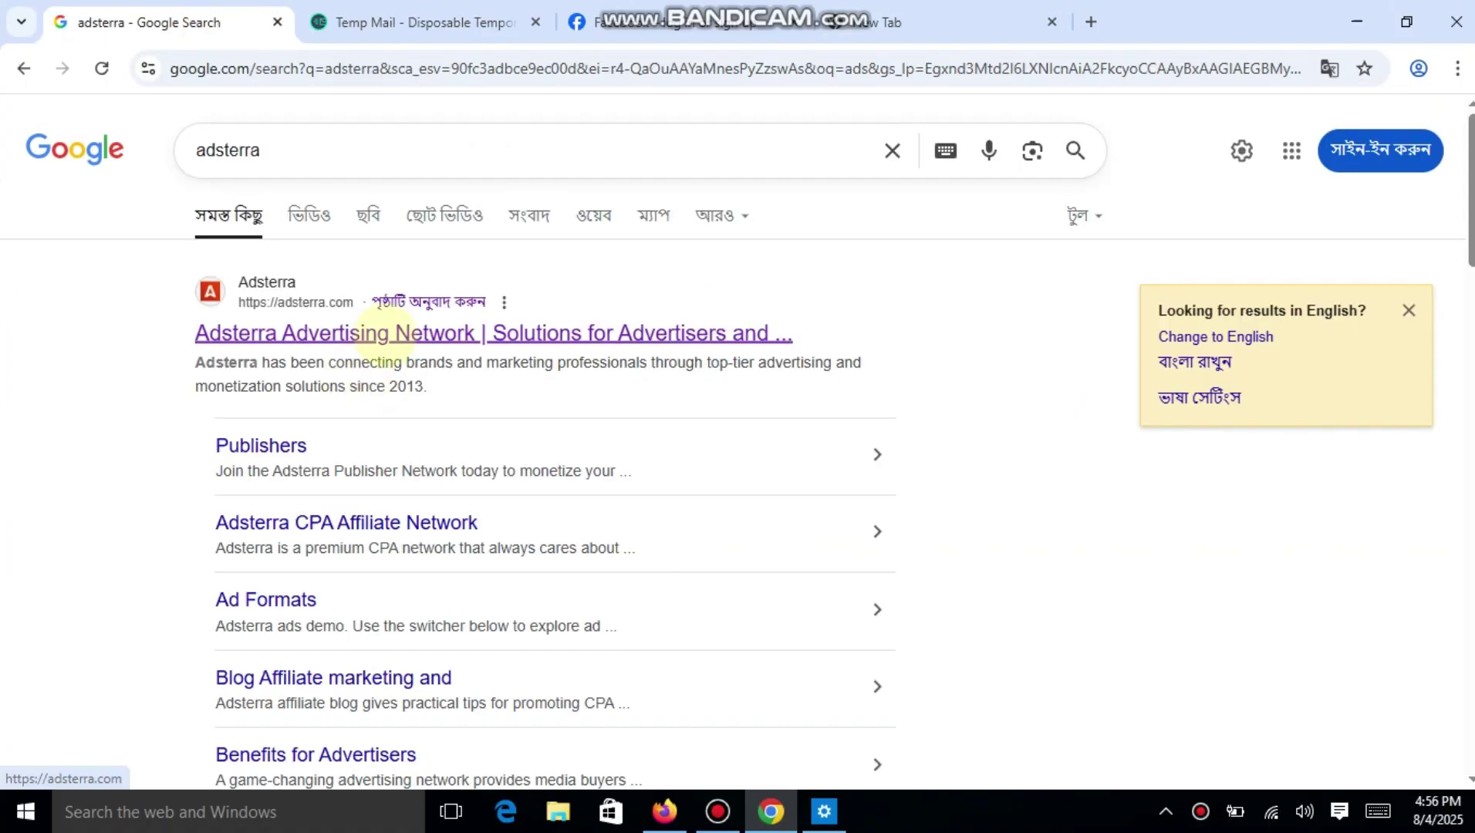
{"action": "left_click", "coordinate": [377, 332]}
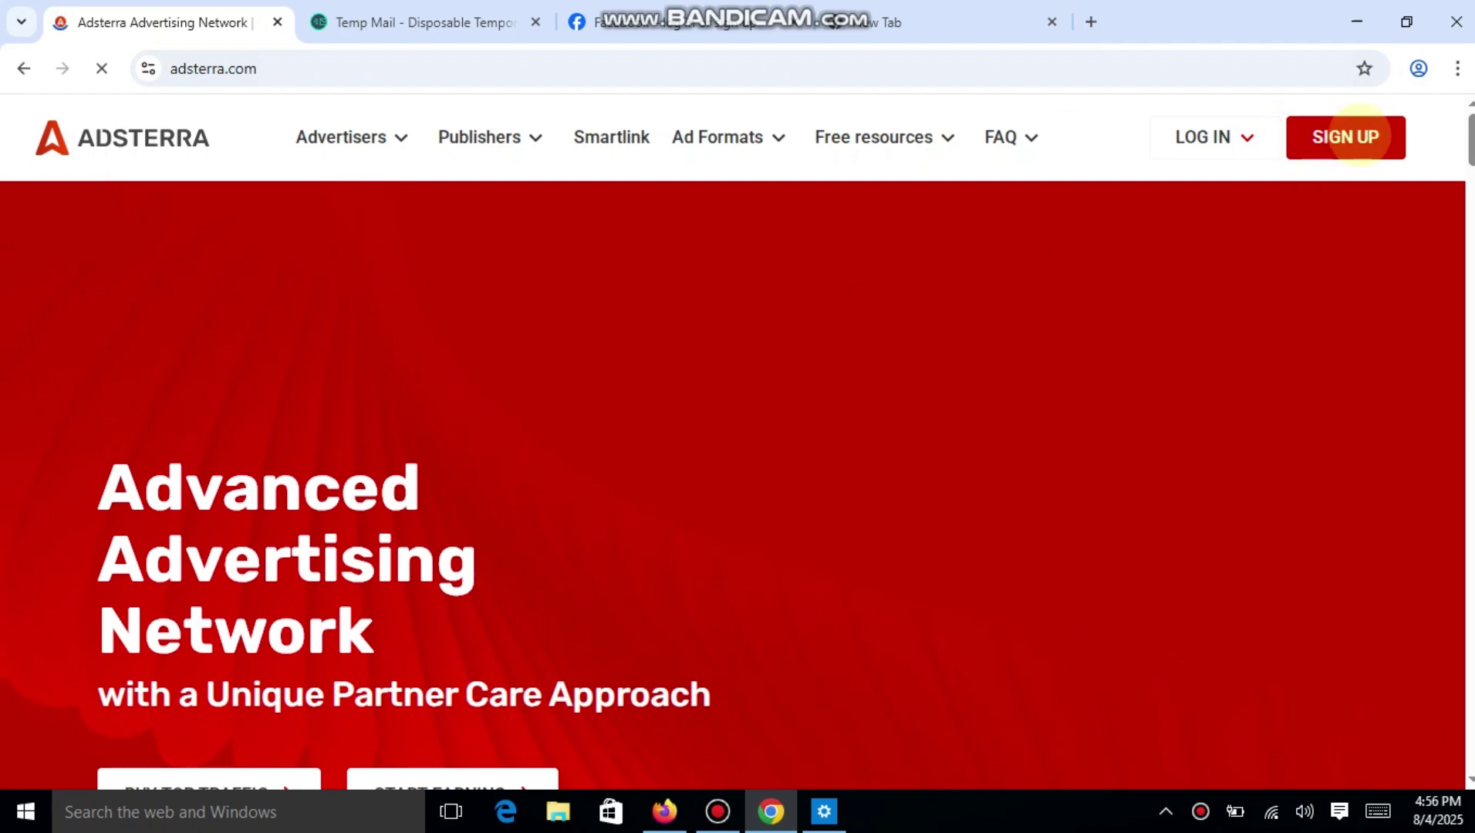
{"action": "left_click", "coordinate": [1359, 136]}
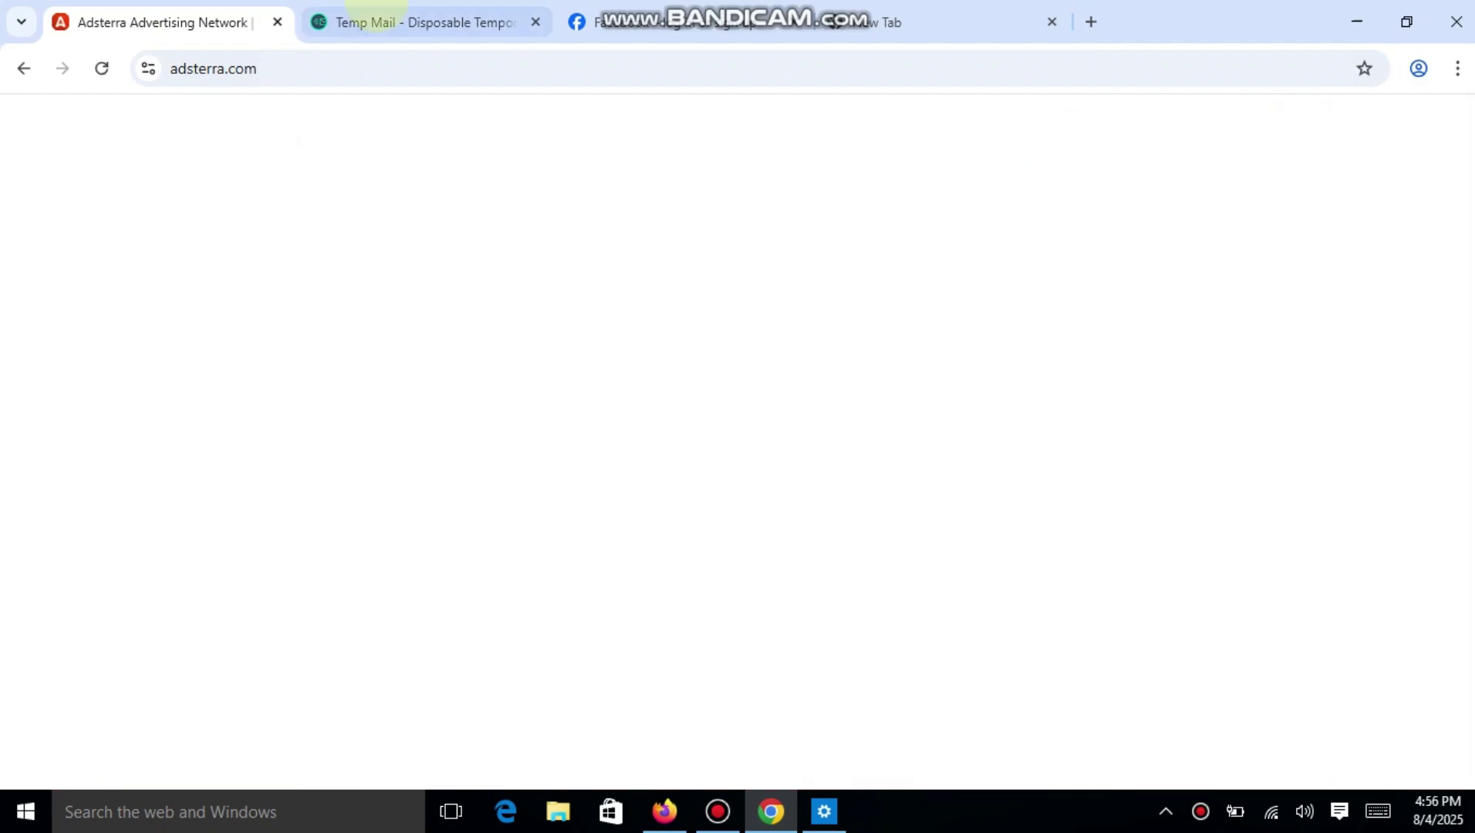
{"action": "left_click", "coordinate": [461, 18]}
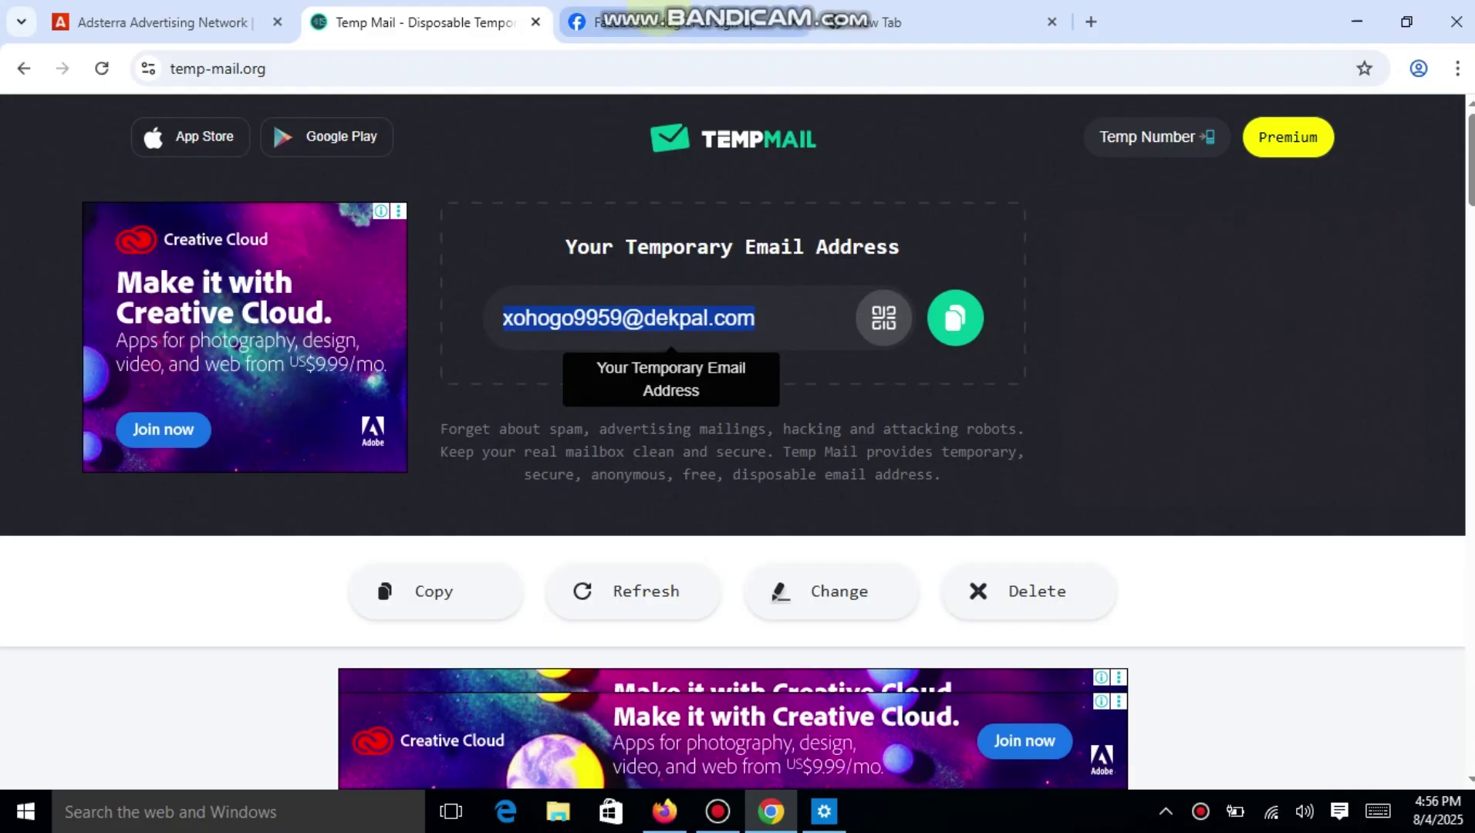
{"action": "left_click", "coordinate": [656, 22]}
Choose to sign up as a Publisher and close the old Adsterra homepage tab.
{"action": "left_click", "coordinate": [162, 17]}
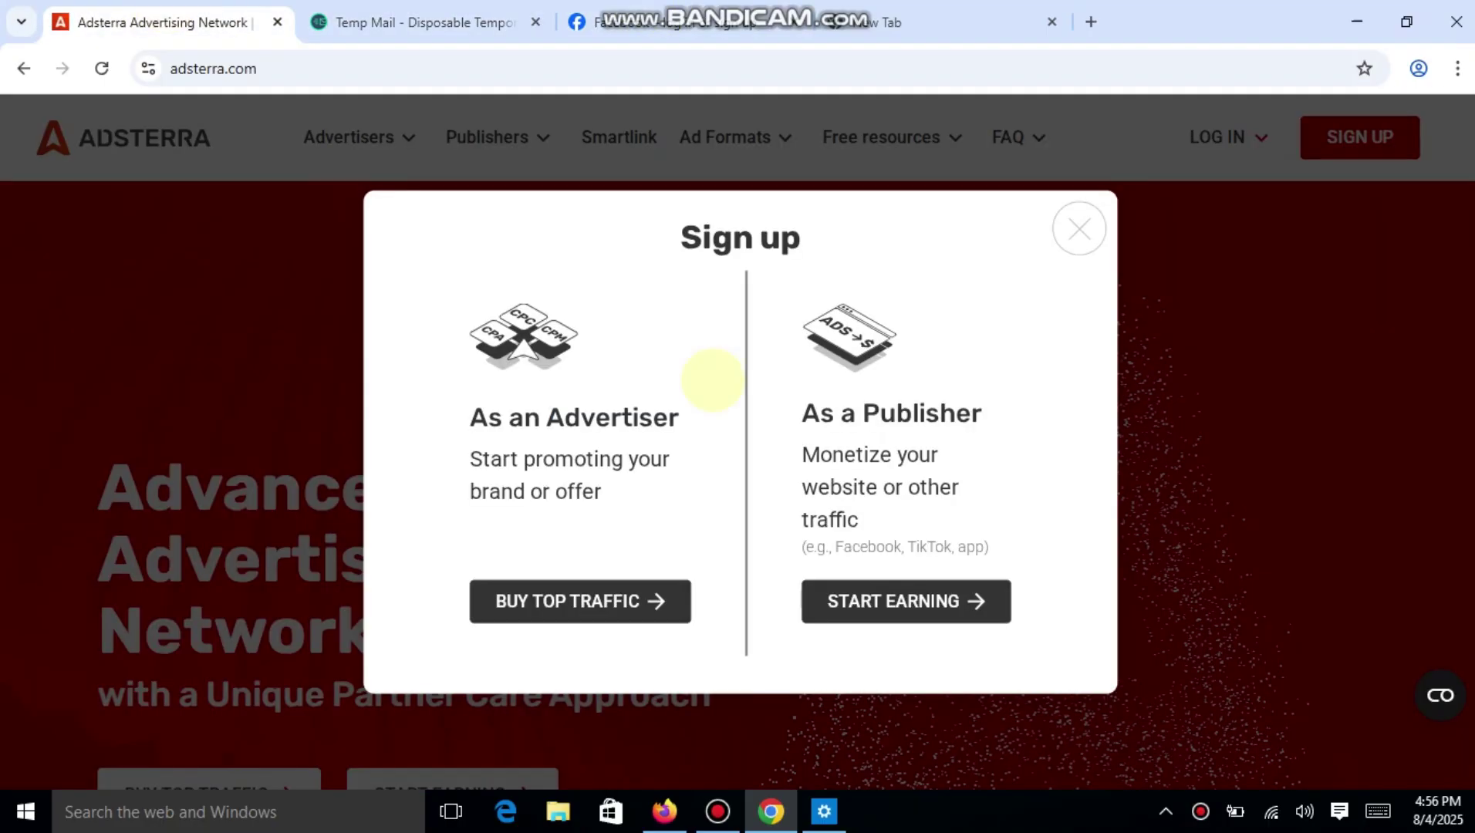
{"action": "left_click", "coordinate": [932, 602]}
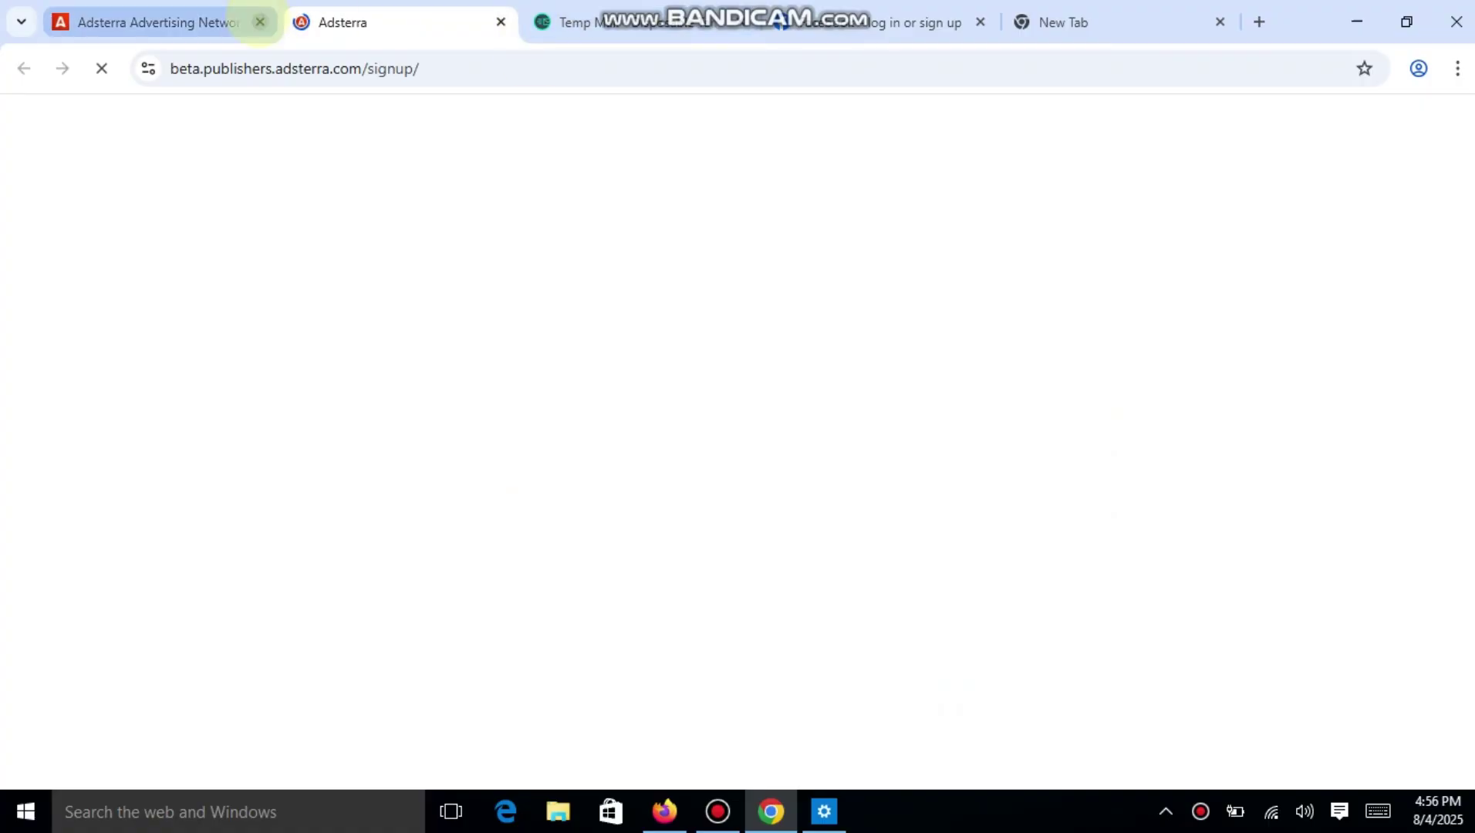
{"action": "left_click", "coordinate": [260, 22]}
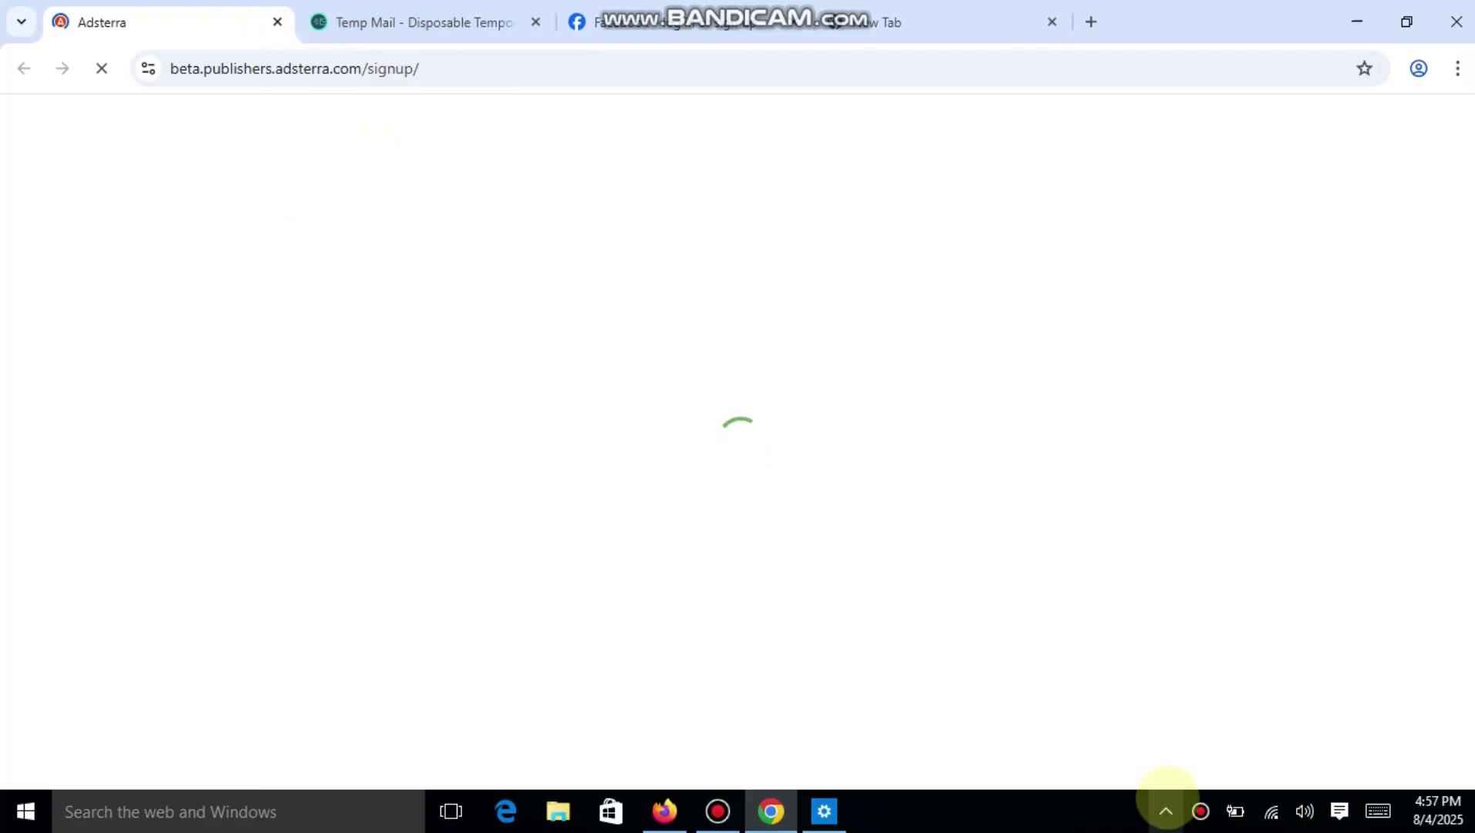
{"action": "left_click", "coordinate": [1200, 811]}
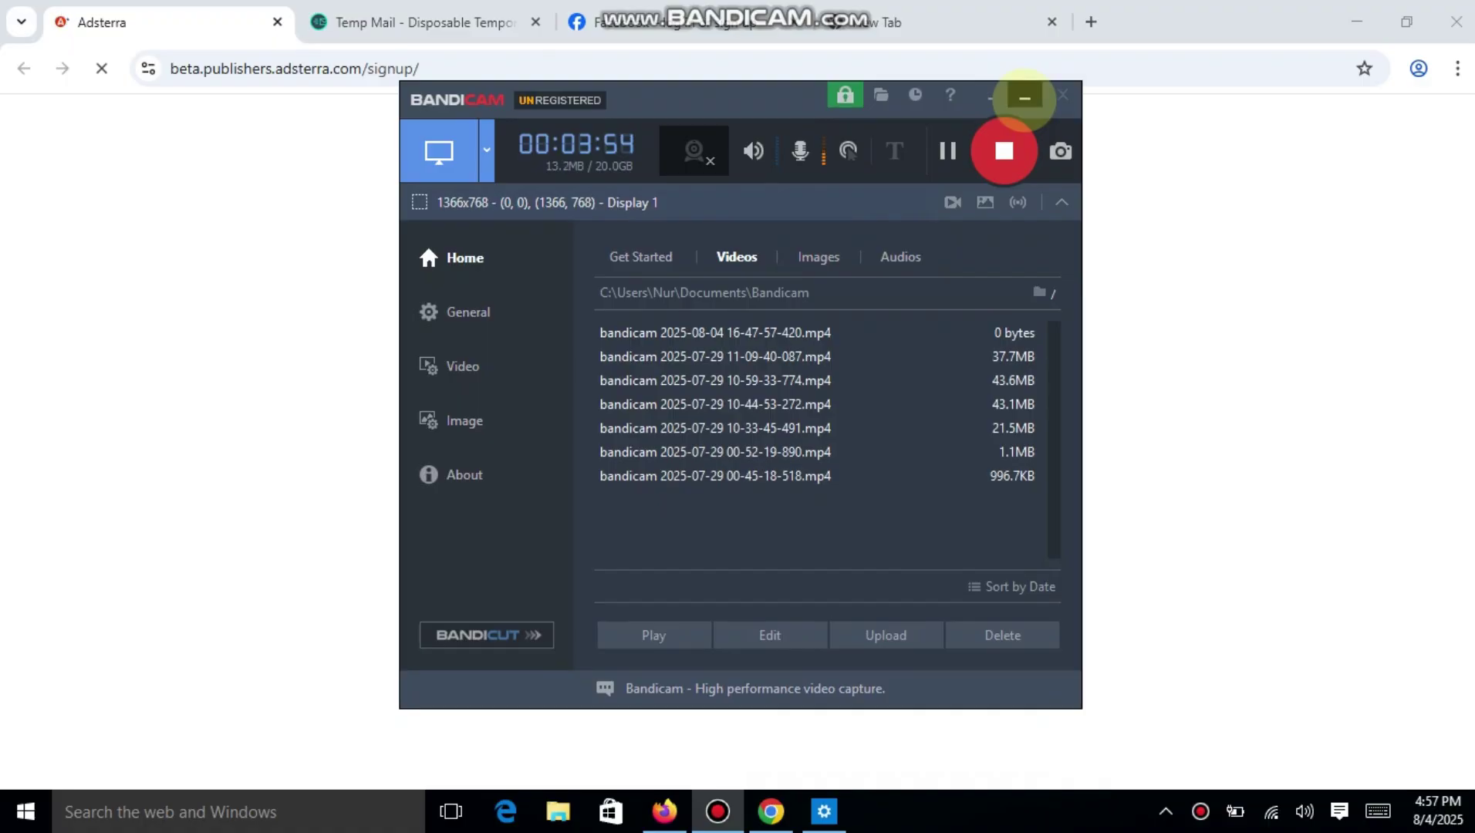
{"action": "left_click", "coordinate": [1024, 97]}
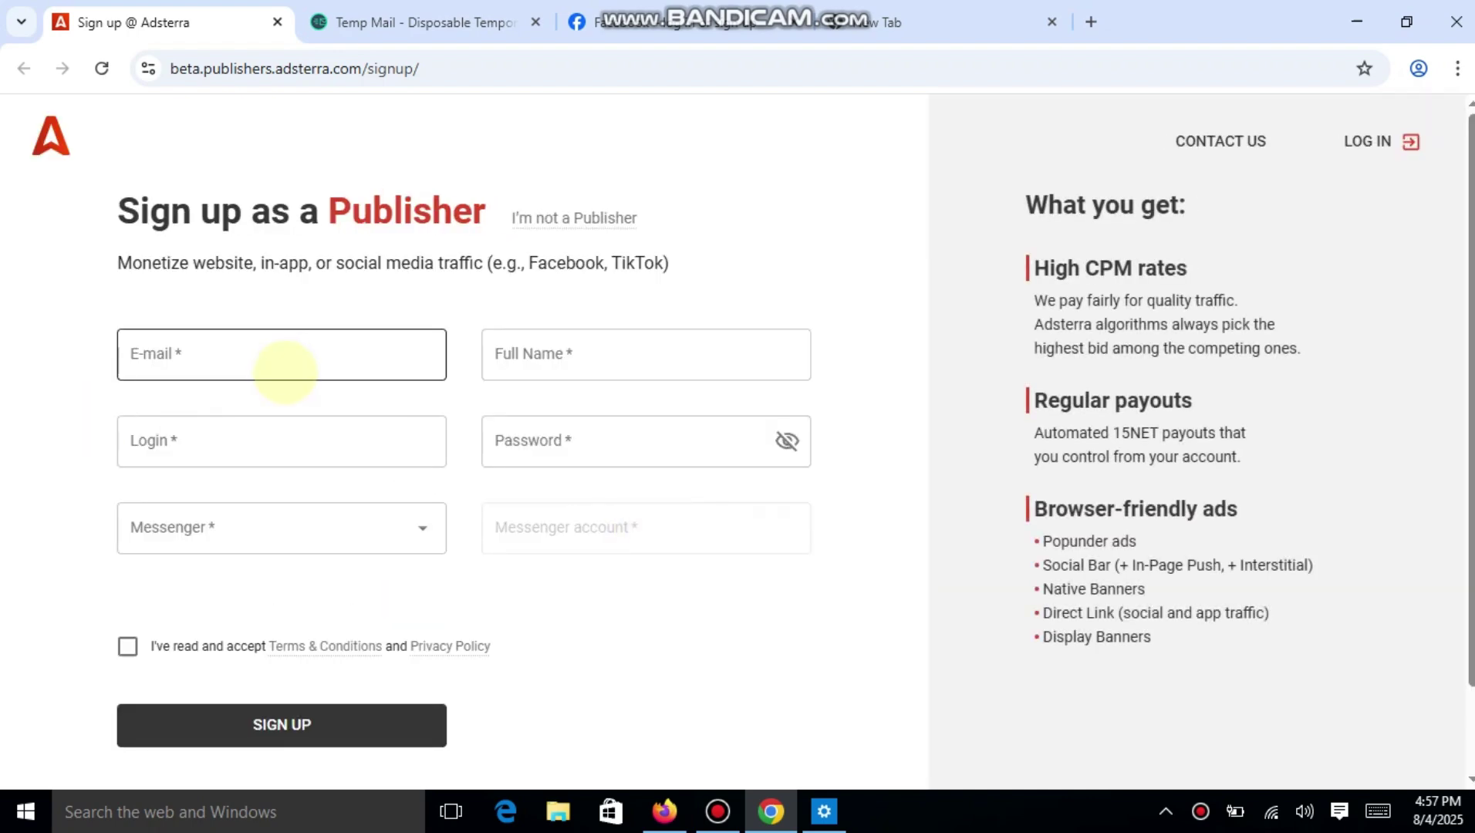
Copy the temporary email address from Temp Mail into the E-mail field.
{"action": "left_click", "coordinate": [285, 371]}
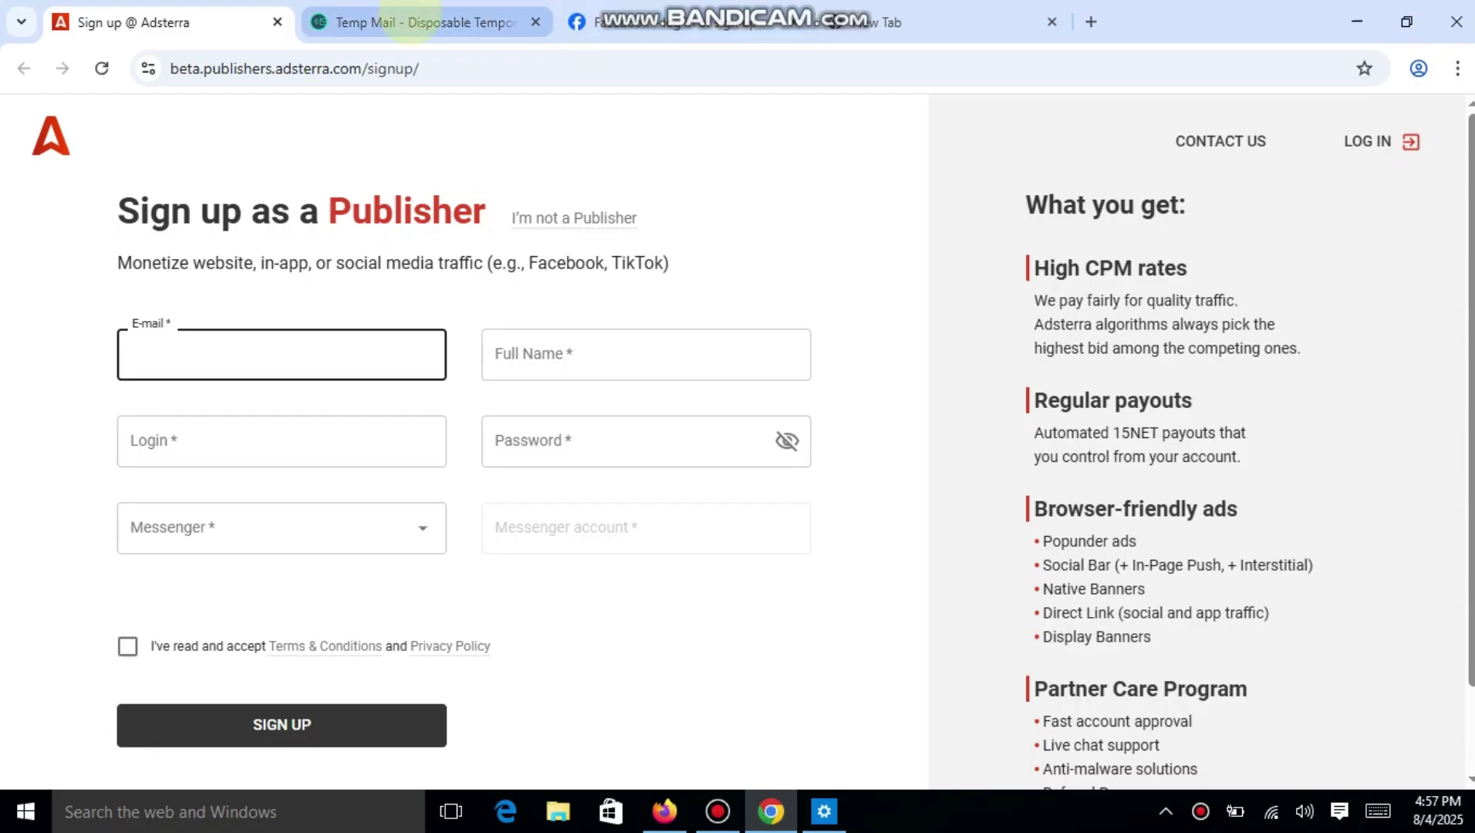
{"action": "left_click", "coordinate": [415, 23]}
{"action": "left_click", "coordinate": [954, 318]}
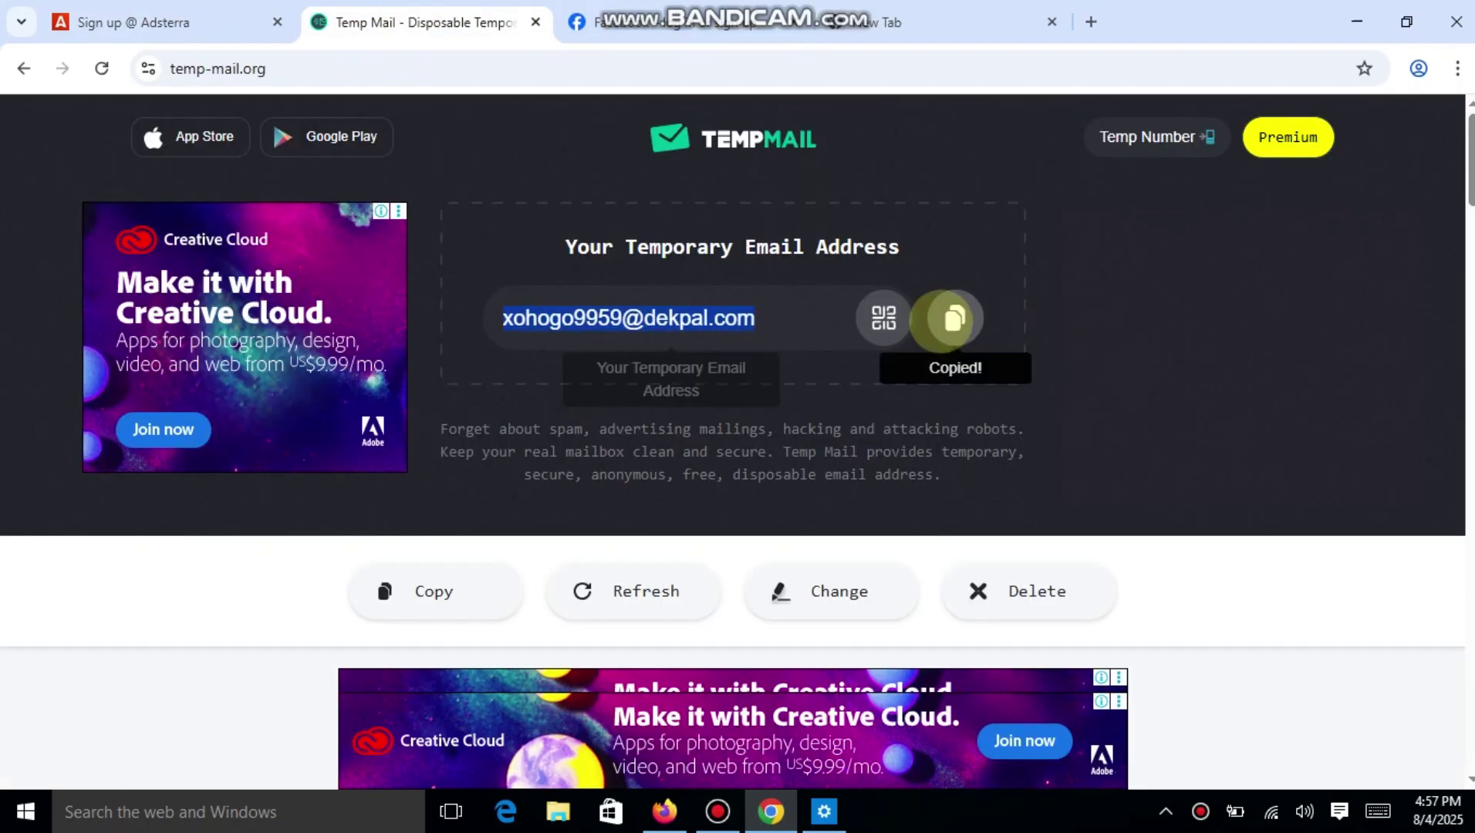
{"action": "left_click", "coordinate": [193, 23]}
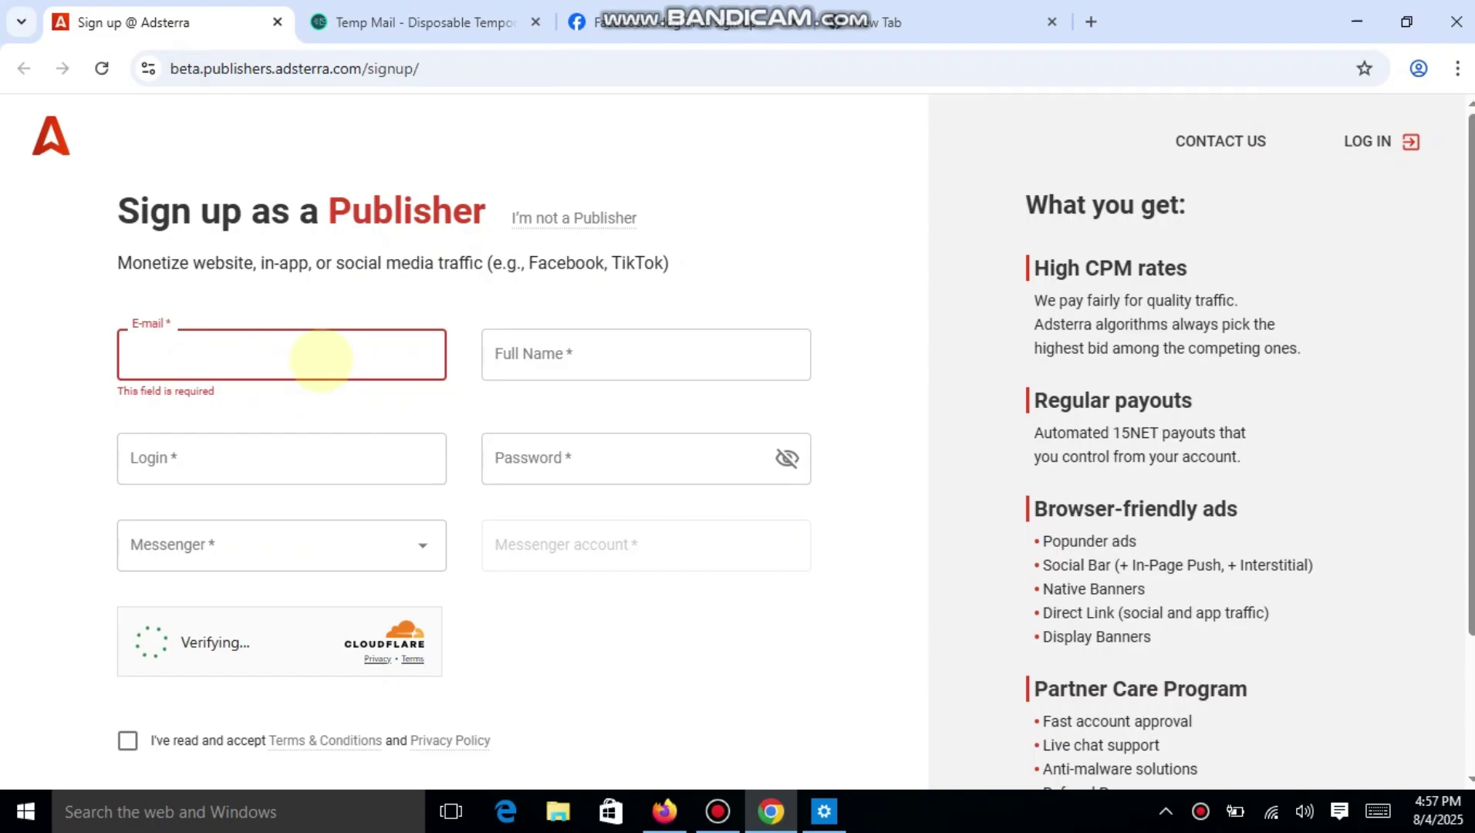
{"action": "key", "text": "ctrl+v"}
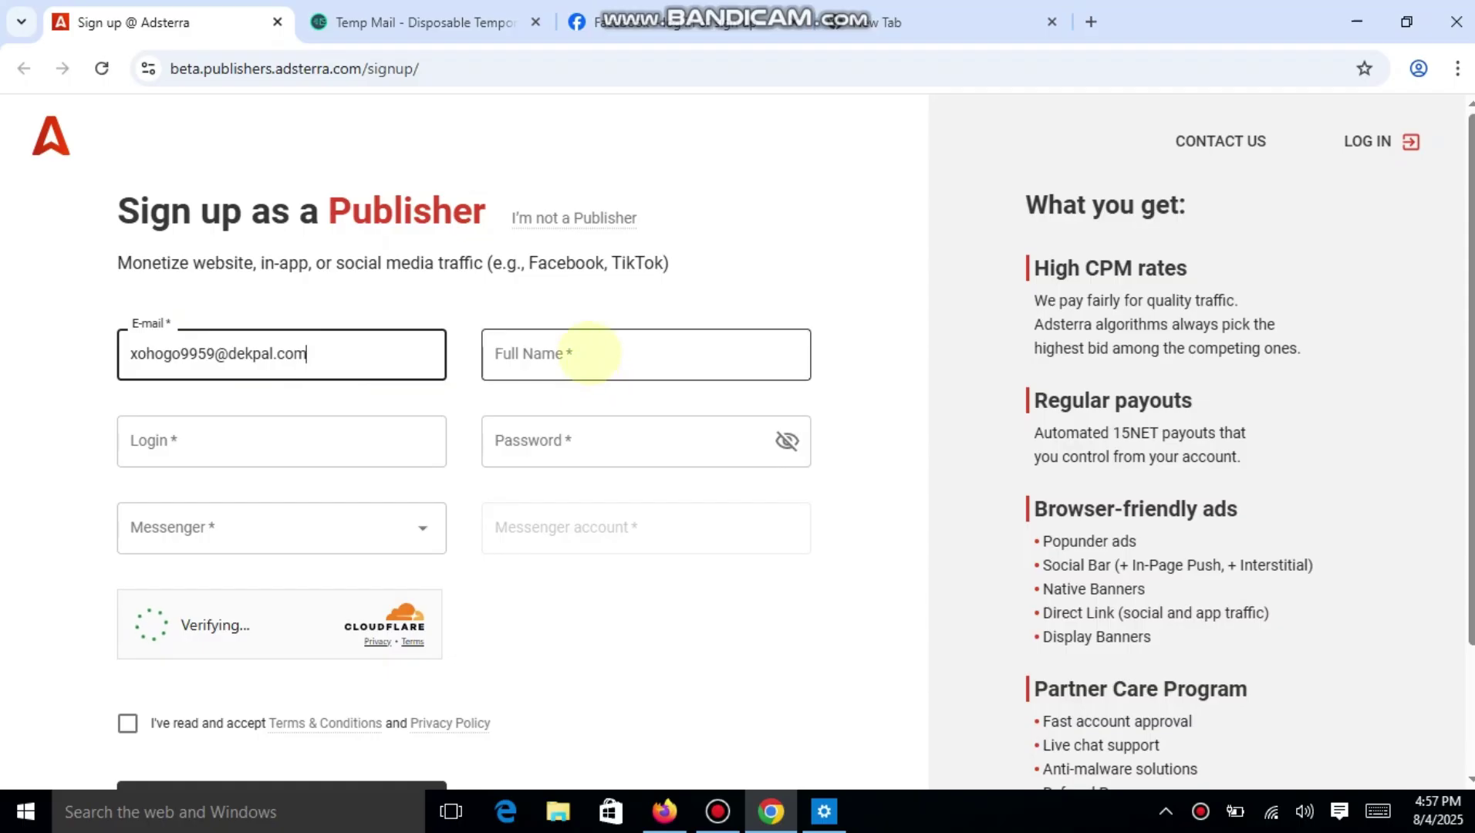
Enter a full name, a login name and an account password in the form.
{"action": "left_click", "coordinate": [588, 353]}
{"action": "type", "text": "nur"}
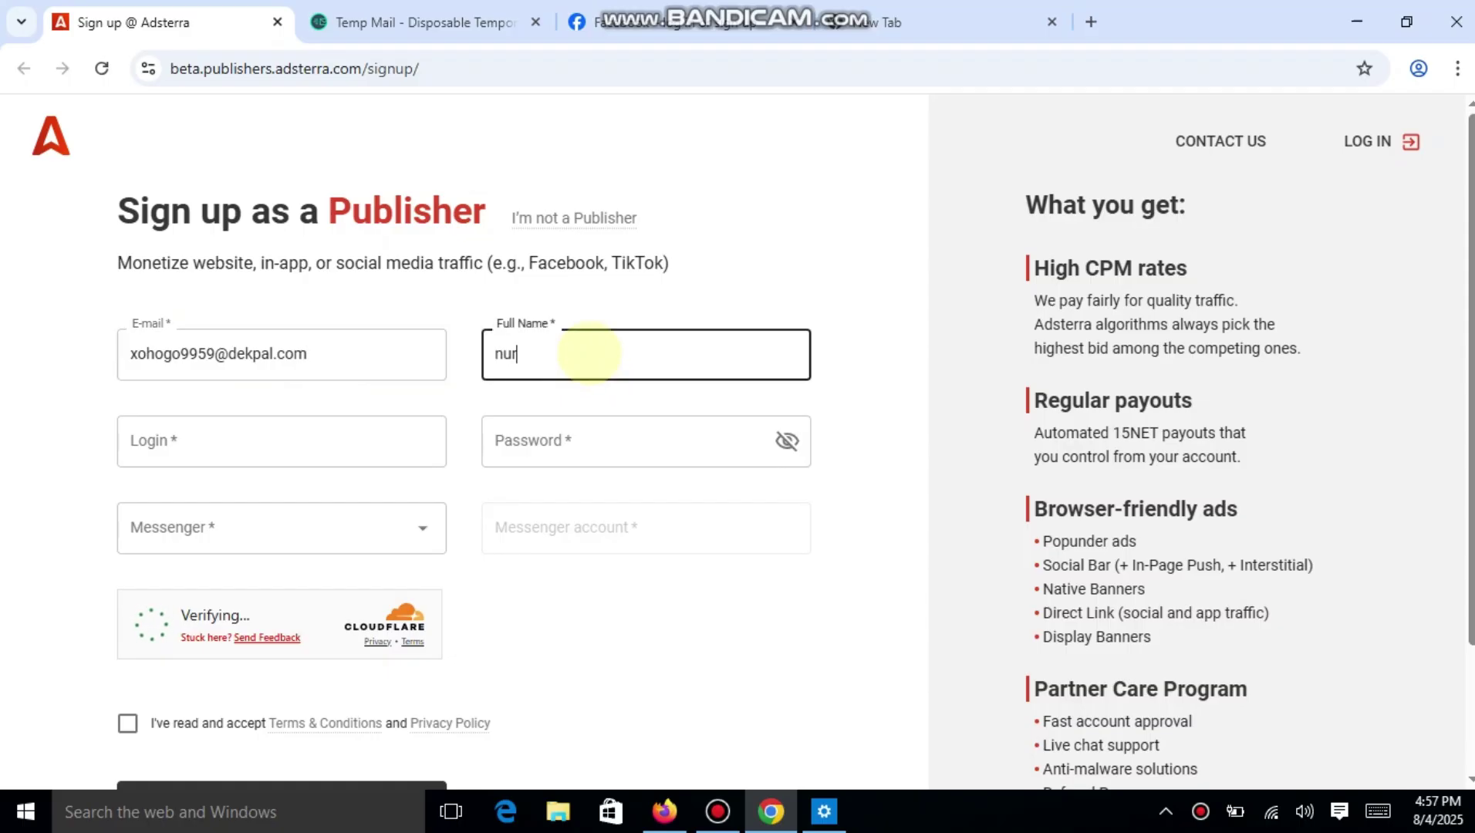
{"action": "left_click", "coordinate": [208, 445]}
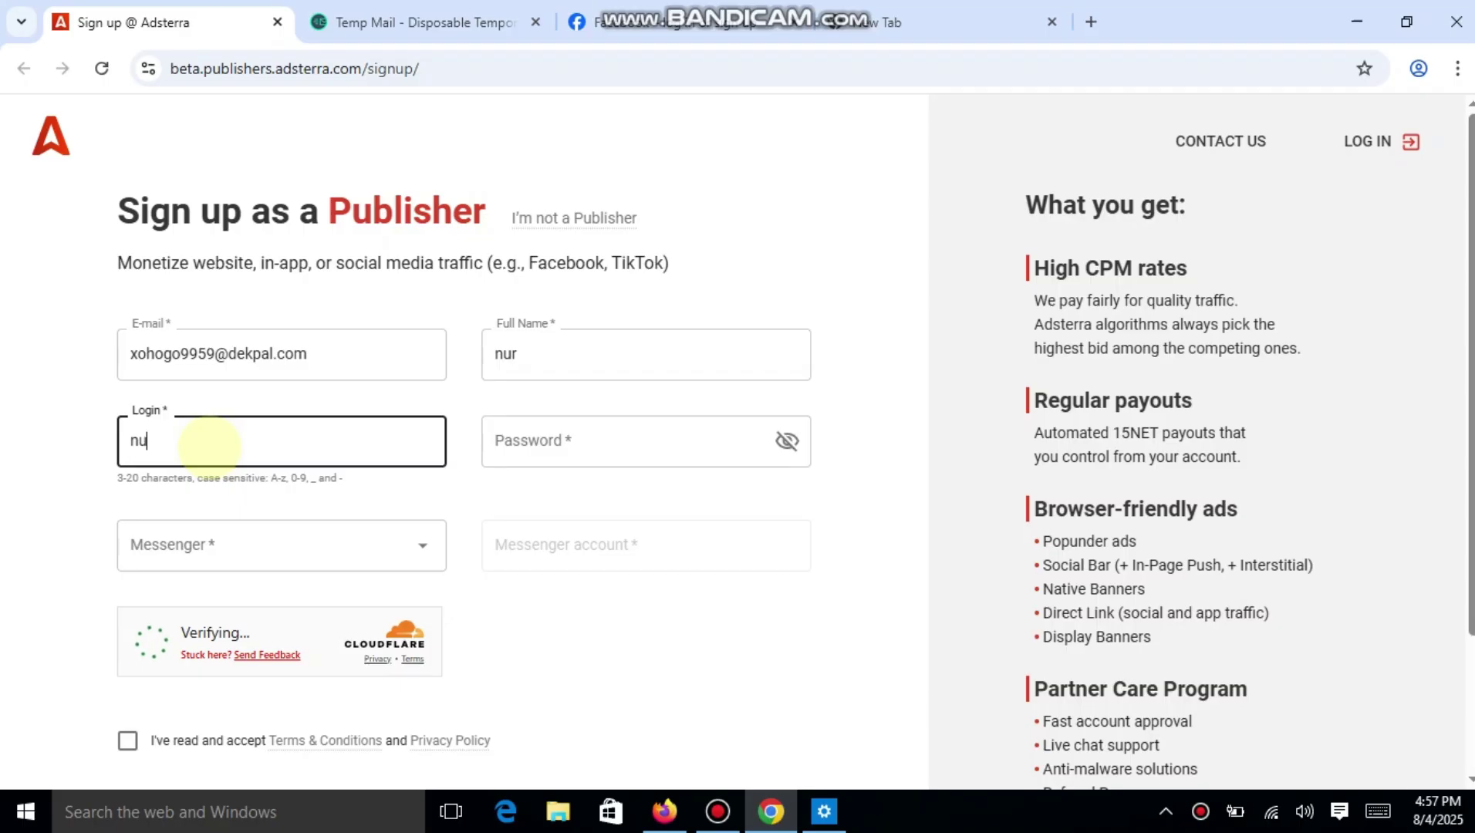
{"action": "left_click", "coordinate": [604, 444]}
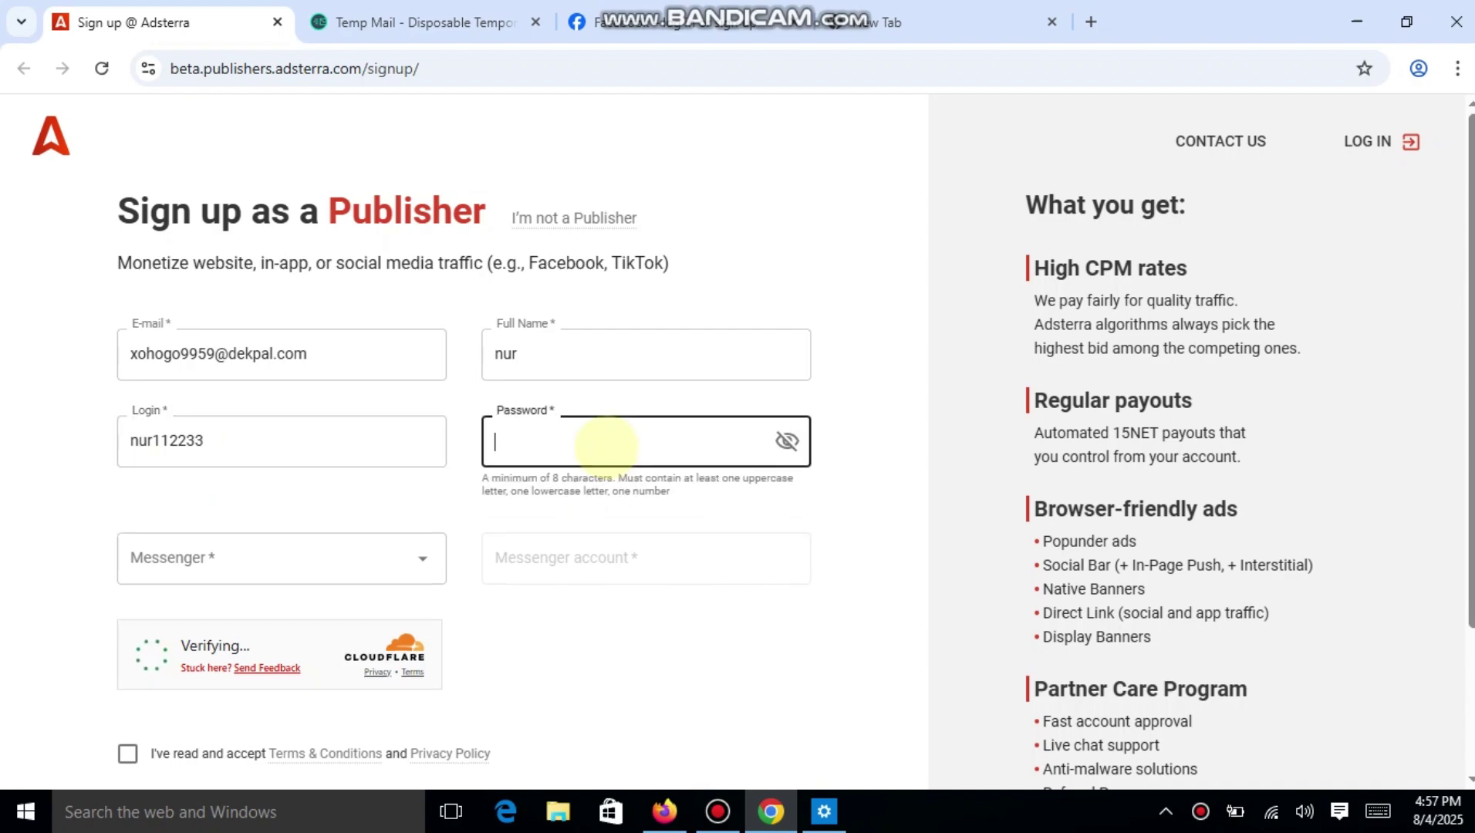
{"action": "type", "text": "Nu"}
{"action": "key", "text": "BackSpace"}
{"action": "key", "text": "BackSpace"}
{"action": "type", "text": "N"}
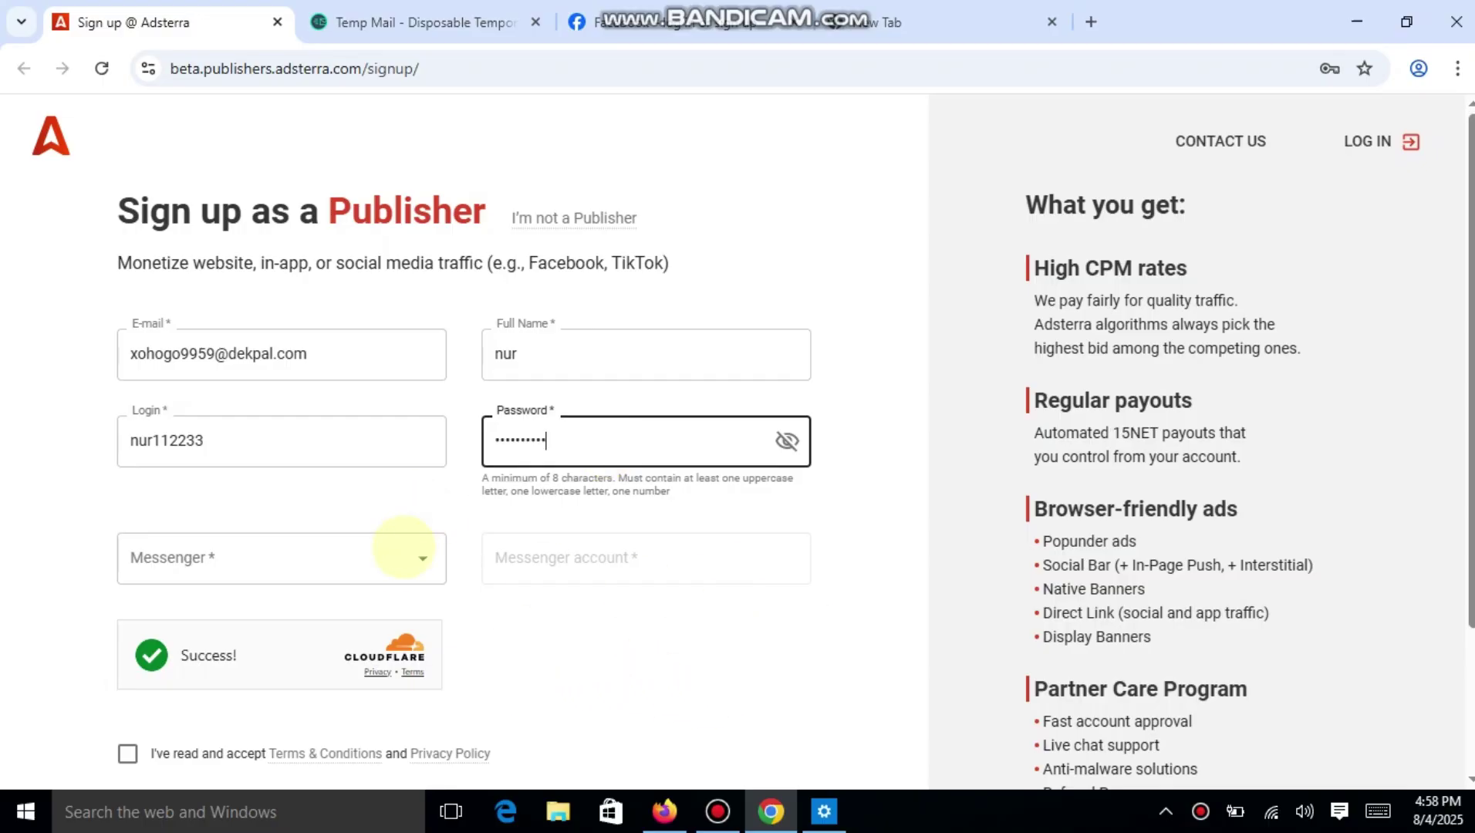
Set the Messenger dropdown to Facebook.
{"action": "left_click", "coordinate": [398, 555]}
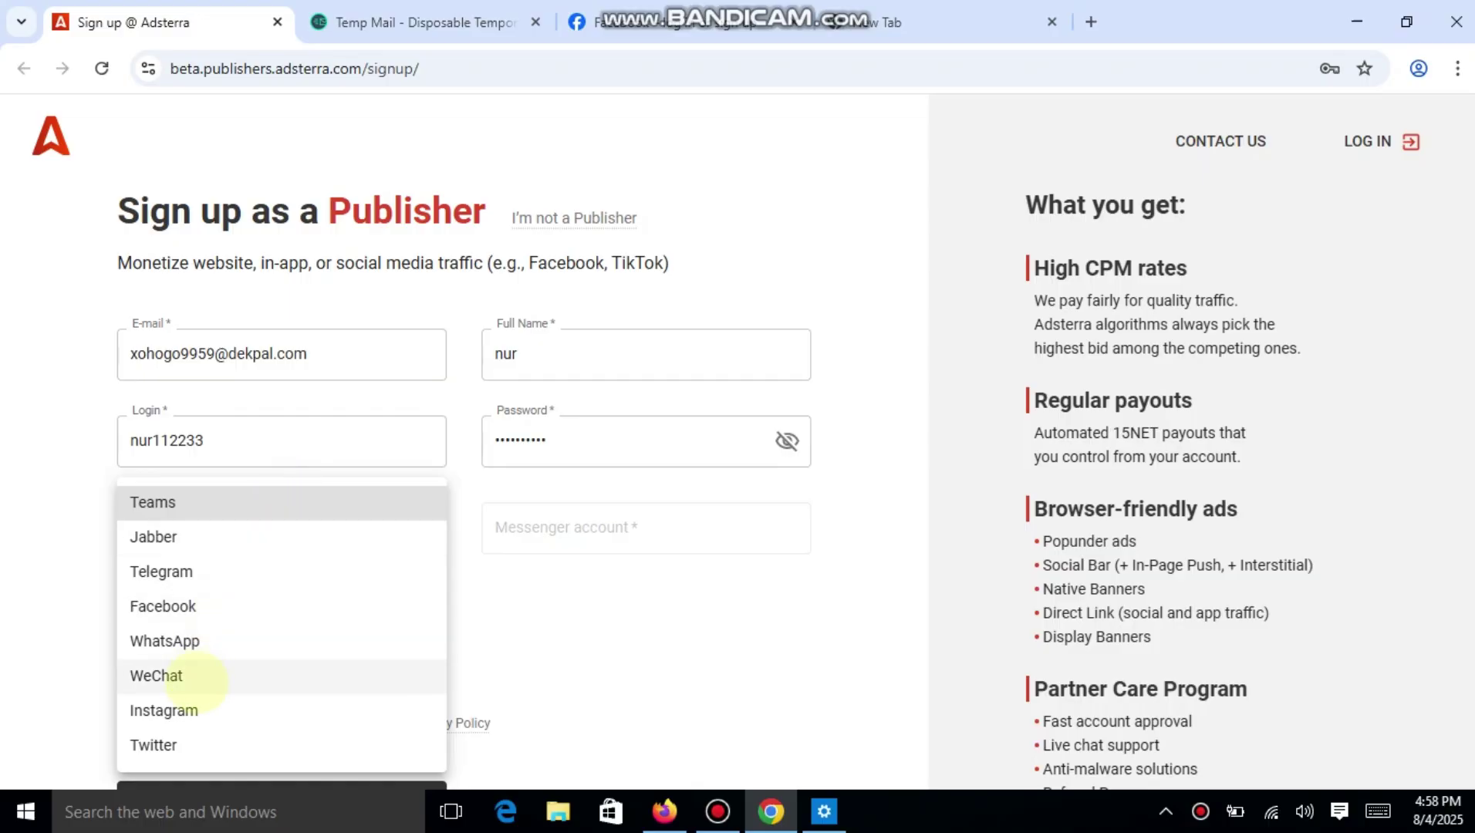
{"action": "left_click", "coordinate": [196, 675]}
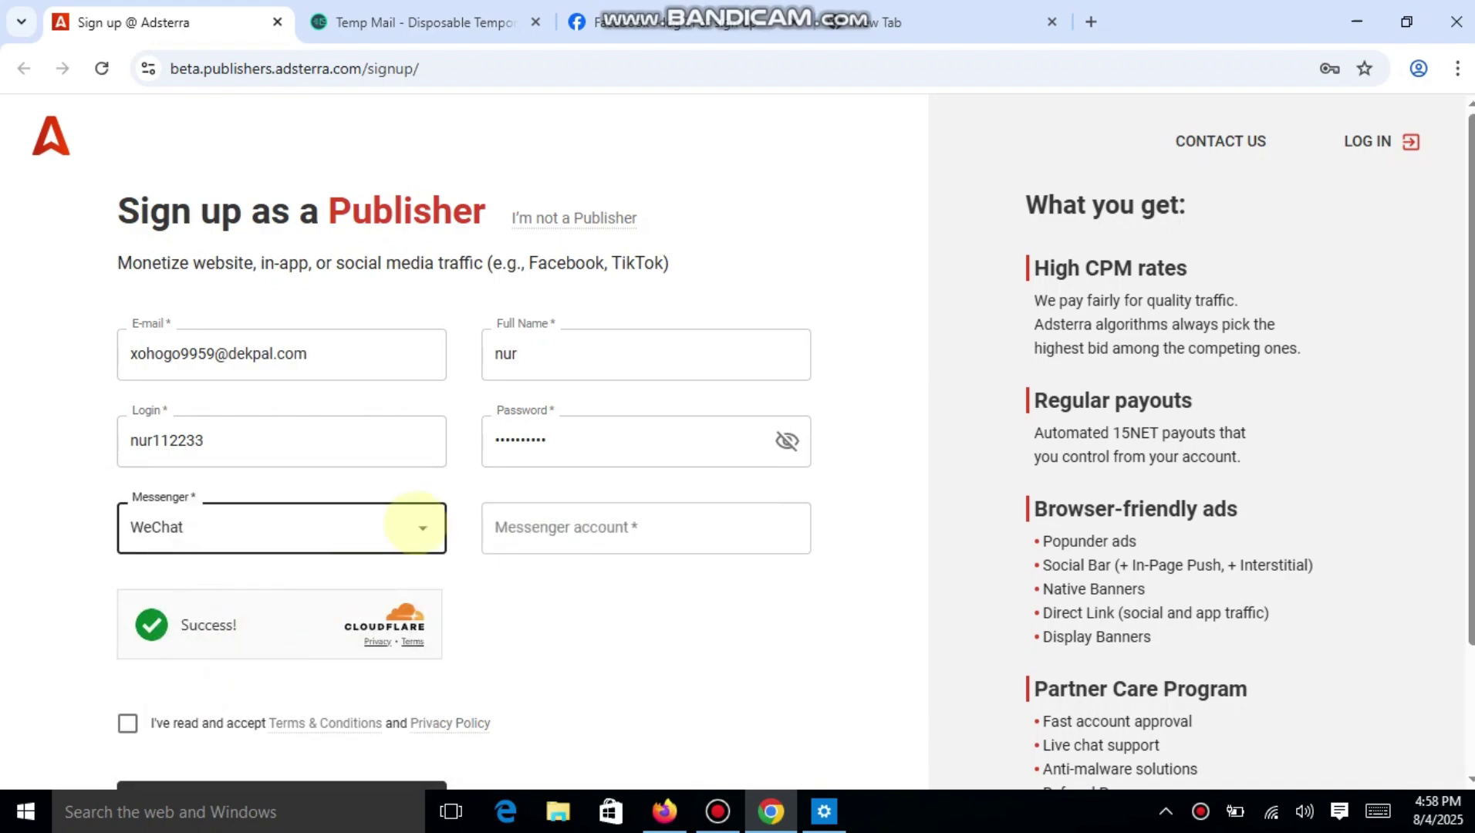
{"action": "left_click", "coordinate": [420, 529]}
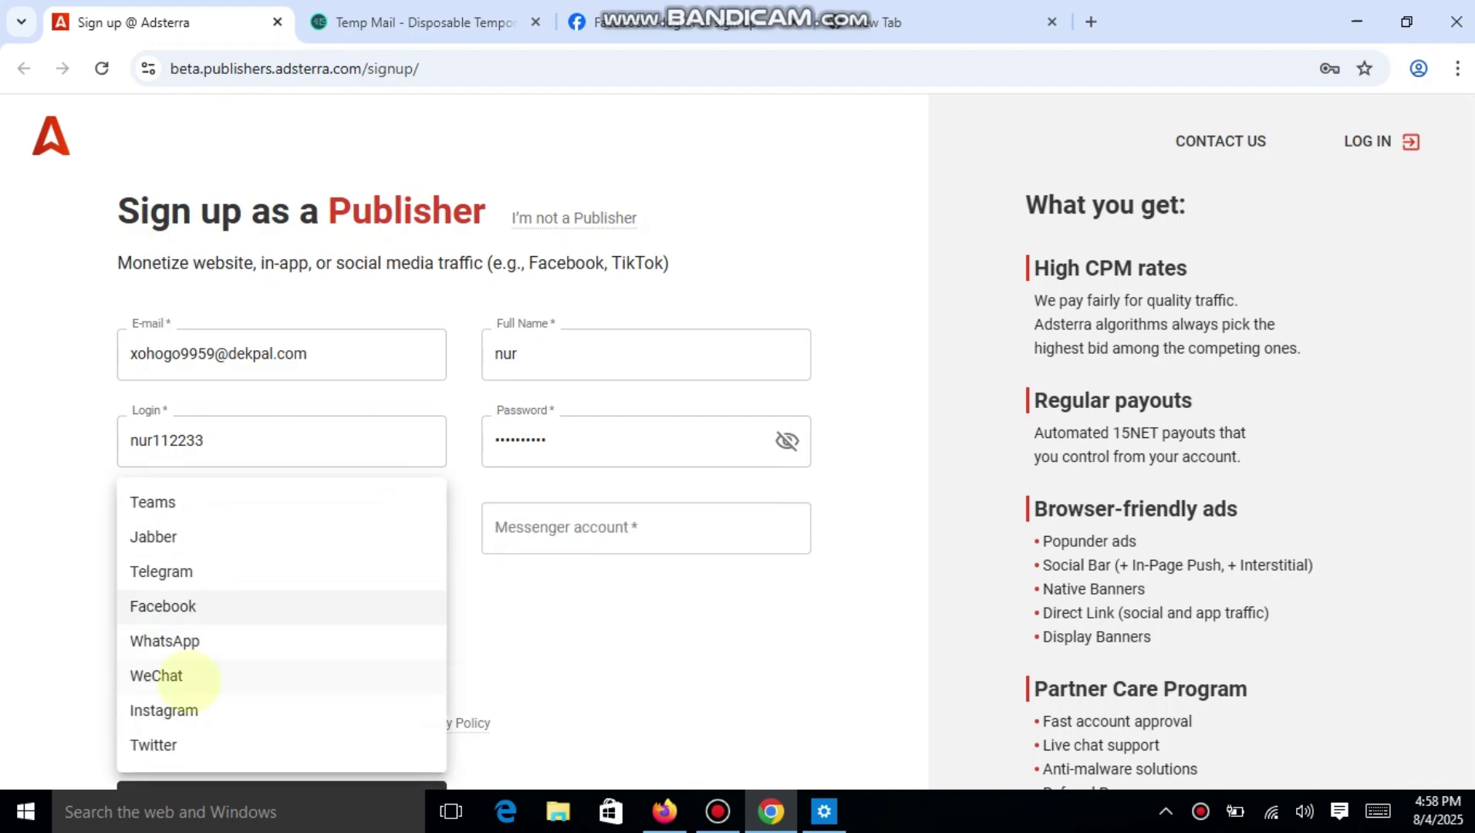
{"action": "left_click", "coordinate": [238, 600]}
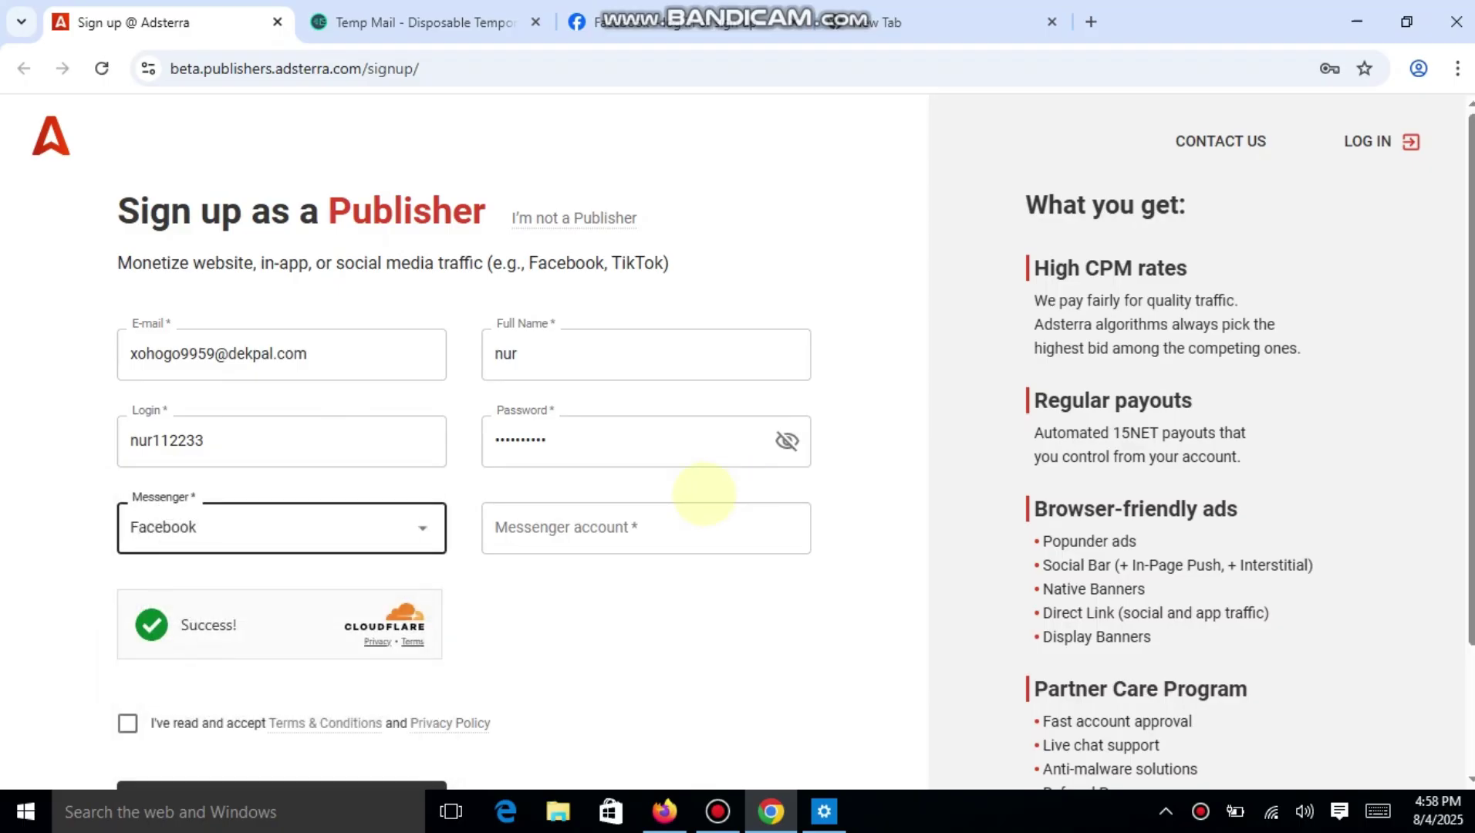
{"action": "left_click", "coordinate": [679, 22]}
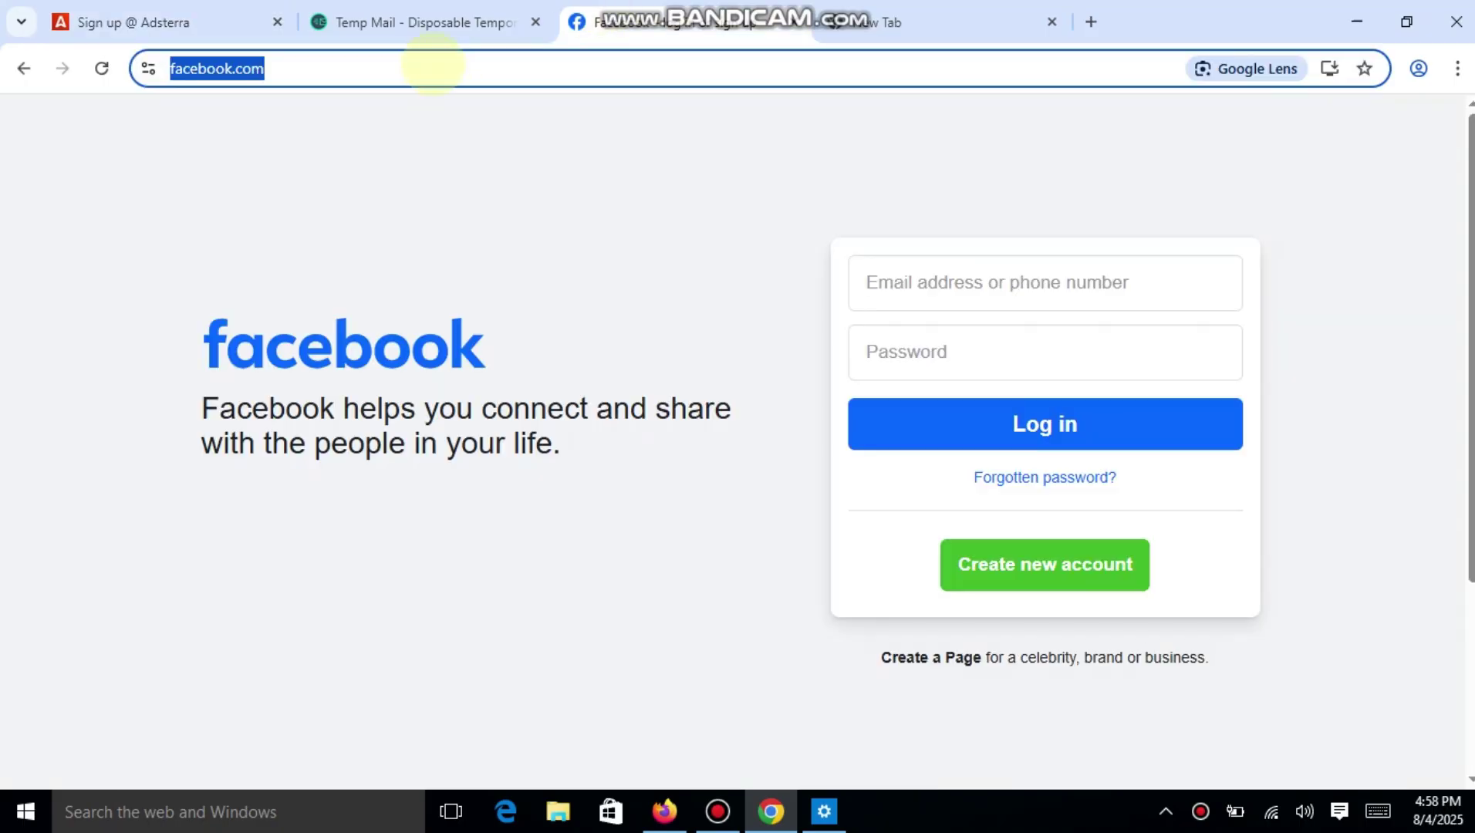
{"action": "left_click", "coordinate": [386, 22]}
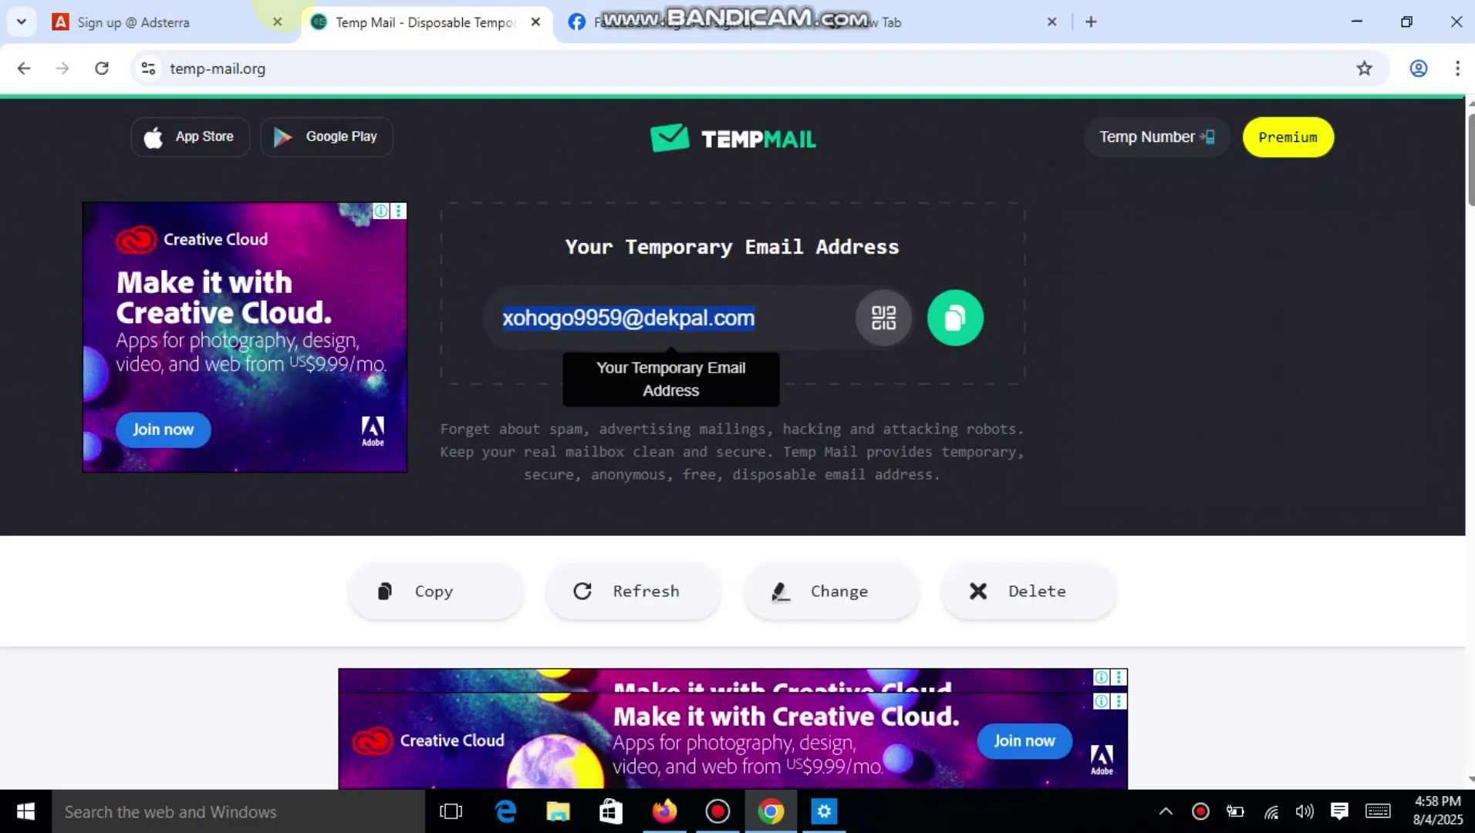
{"action": "left_click", "coordinate": [209, 11]}
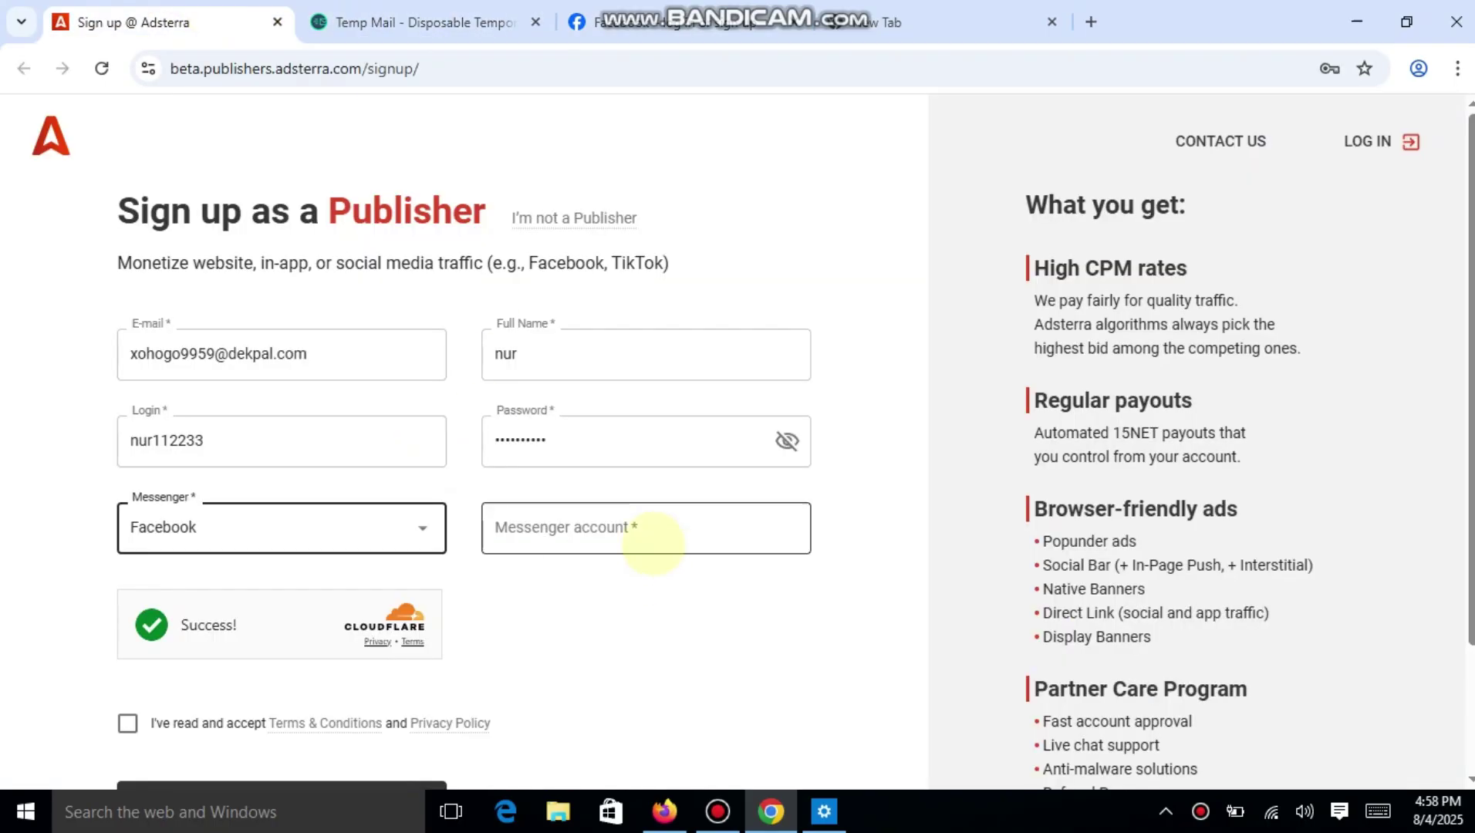
{"action": "left_click", "coordinate": [650, 536]}
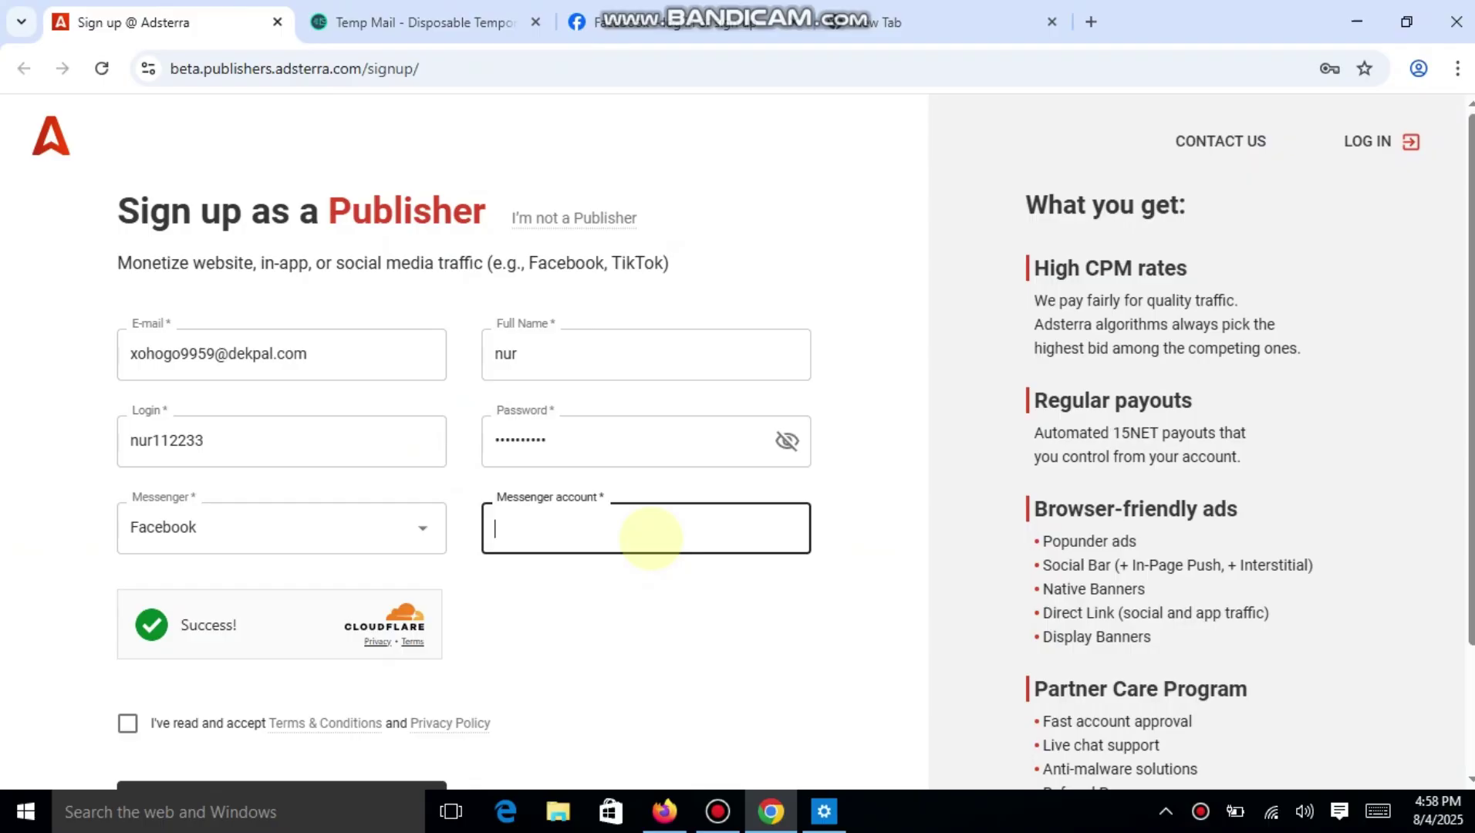
{"action": "key", "text": "ctrl+v"}
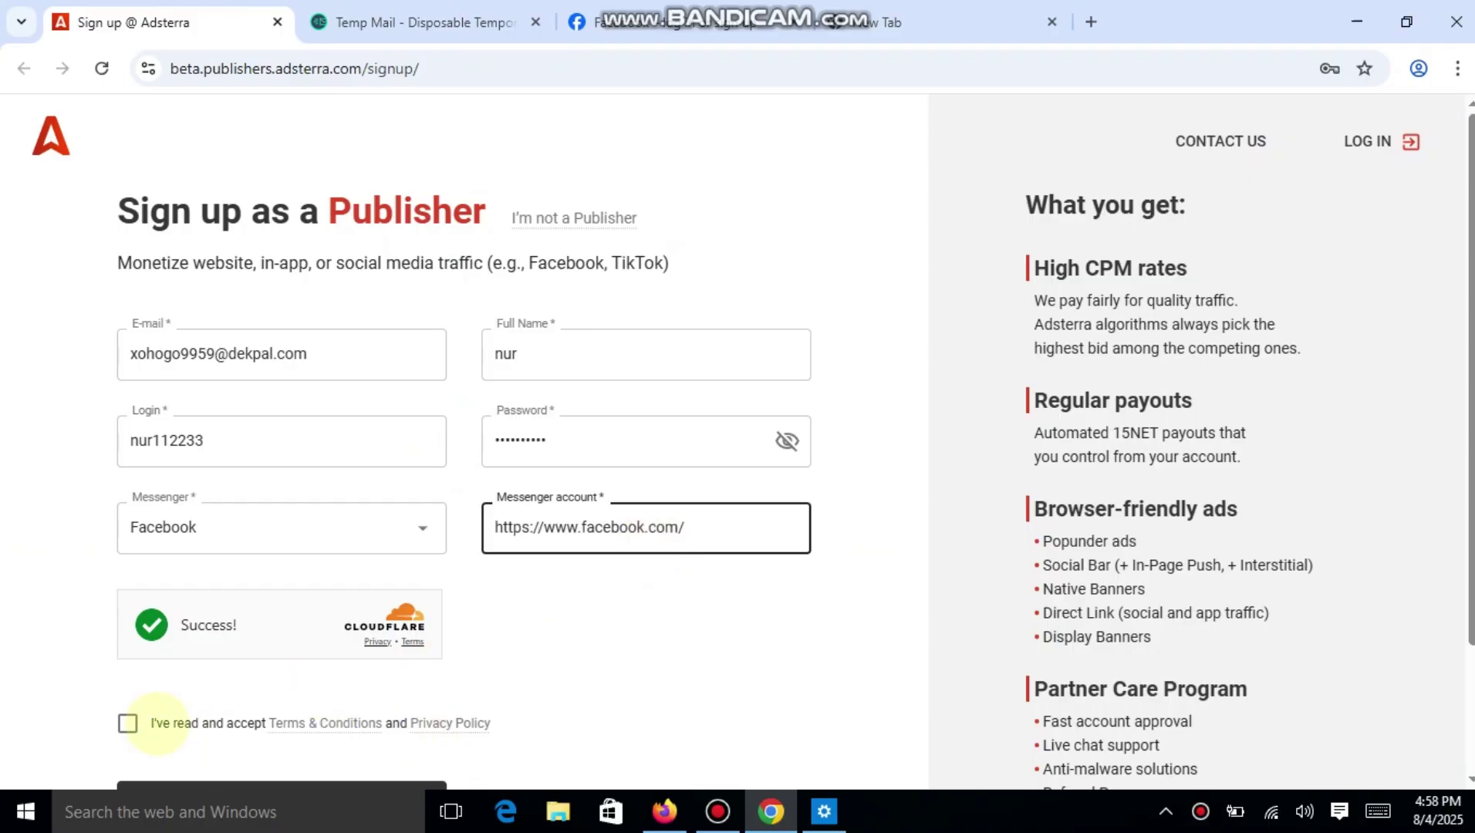
{"action": "left_click", "coordinate": [128, 723]}
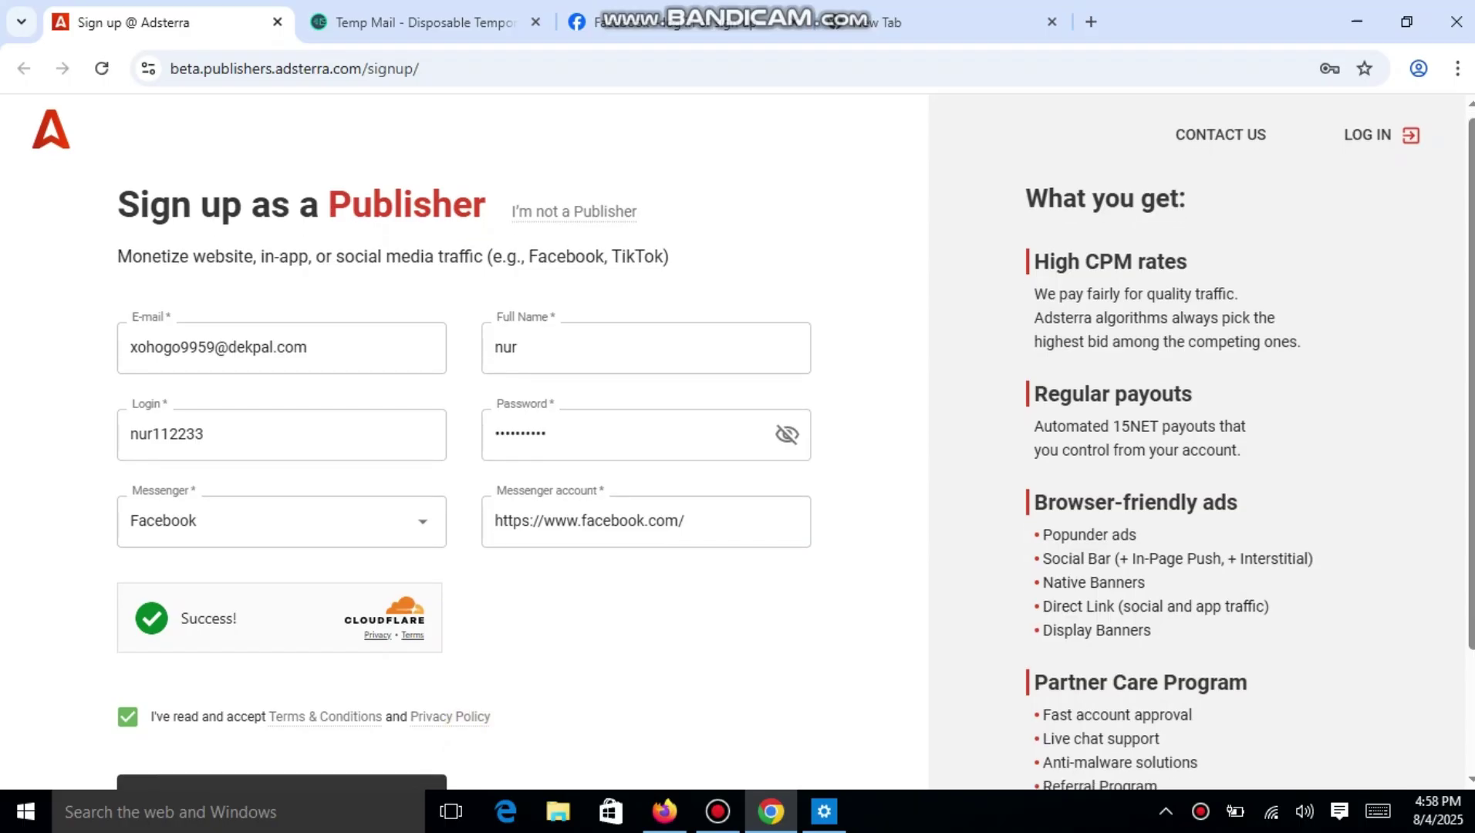
Submit the publisher sign-up and save the password in Chrome.
{"action": "scroll", "coordinate": [475, 731], "scroll_direction": "down", "scroll_amount": 2}
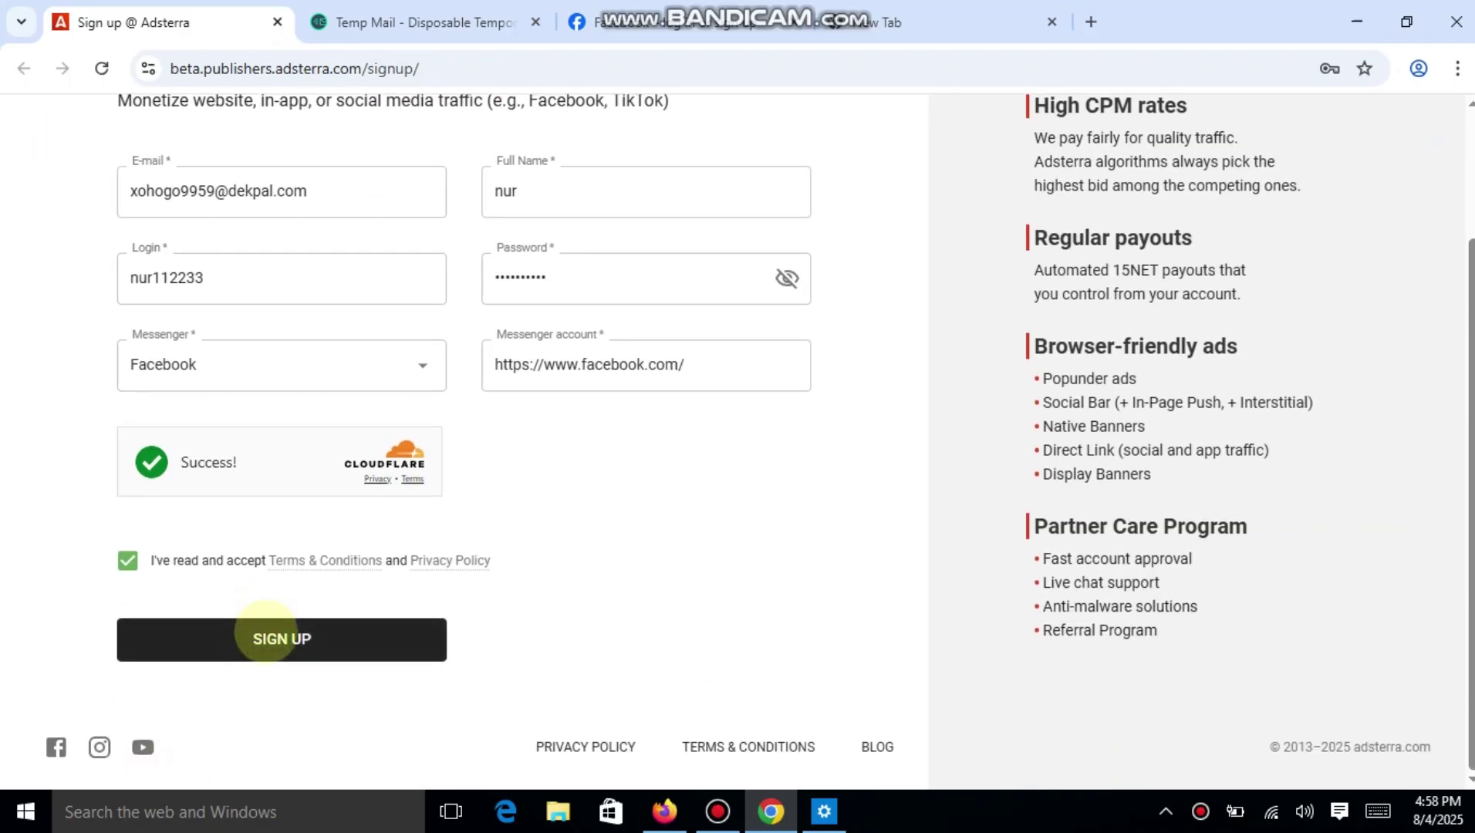
{"action": "left_click", "coordinate": [265, 632]}
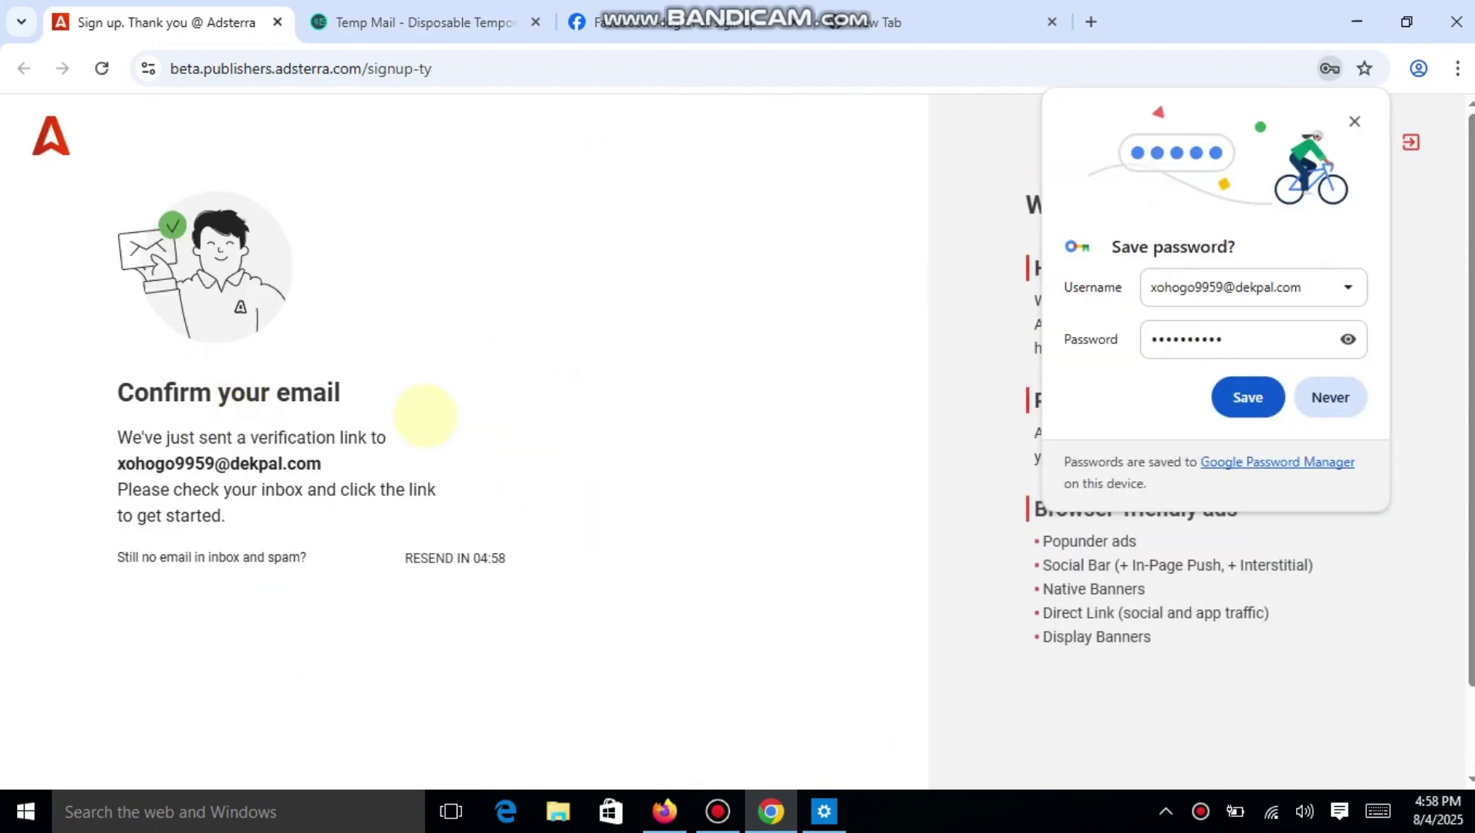
{"action": "left_click", "coordinate": [1247, 397]}
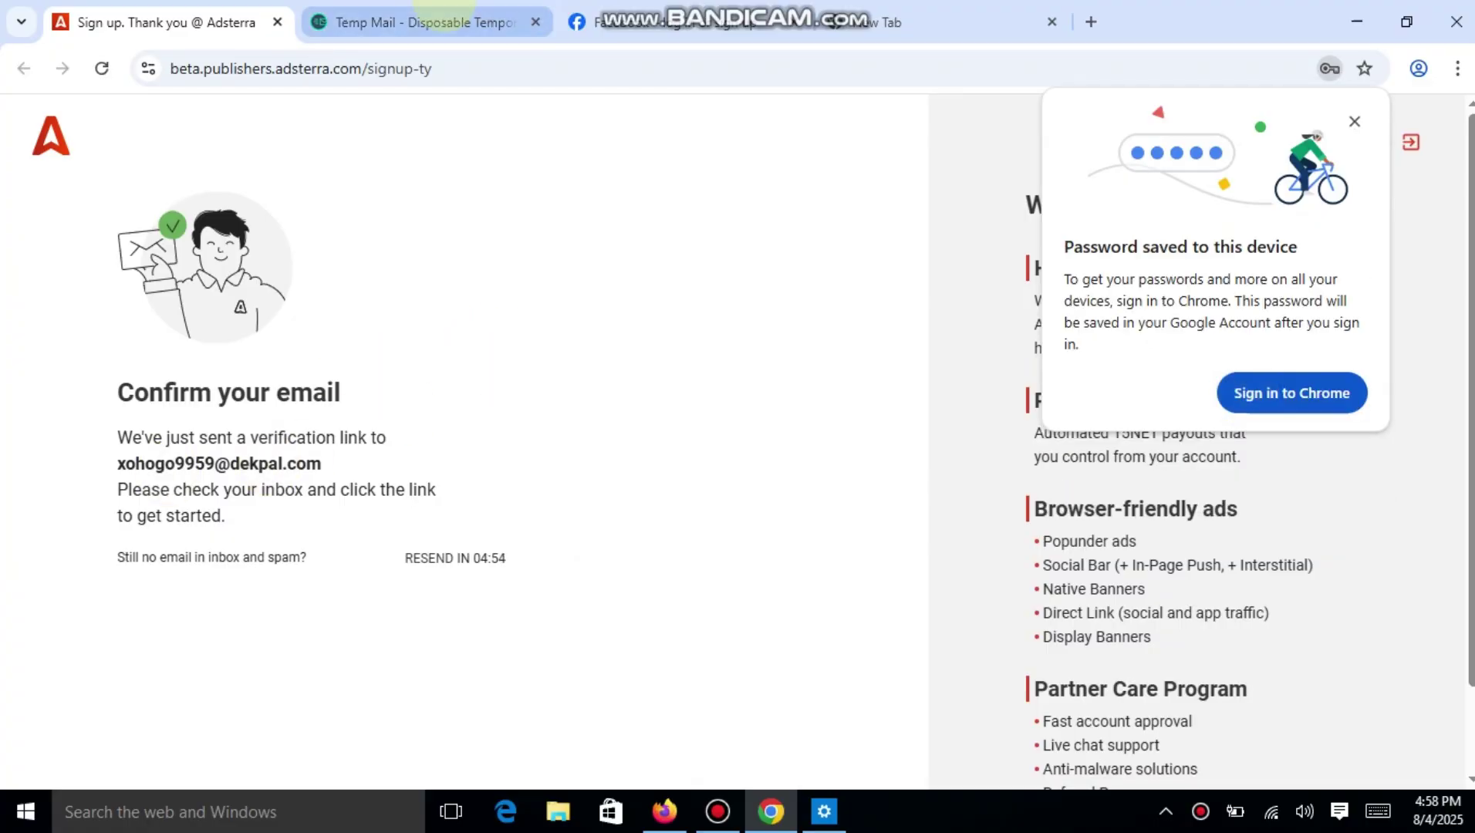
{"action": "left_click", "coordinate": [439, 18]}
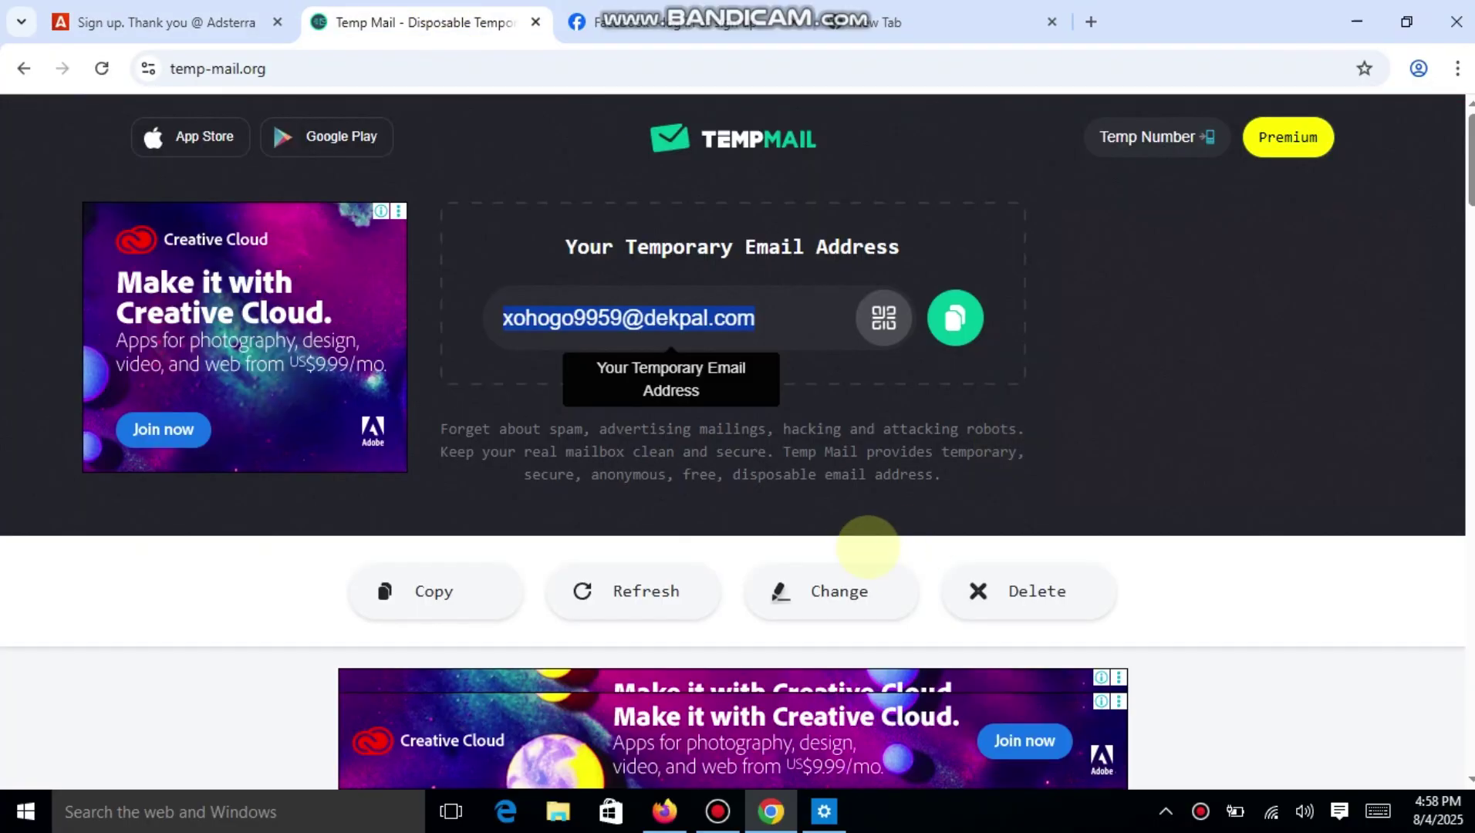
Open the Adsterra Team email in the Temp Mail inbox and confirm the email address.
{"action": "scroll", "coordinate": [864, 546], "scroll_direction": "down", "scroll_amount": 6}
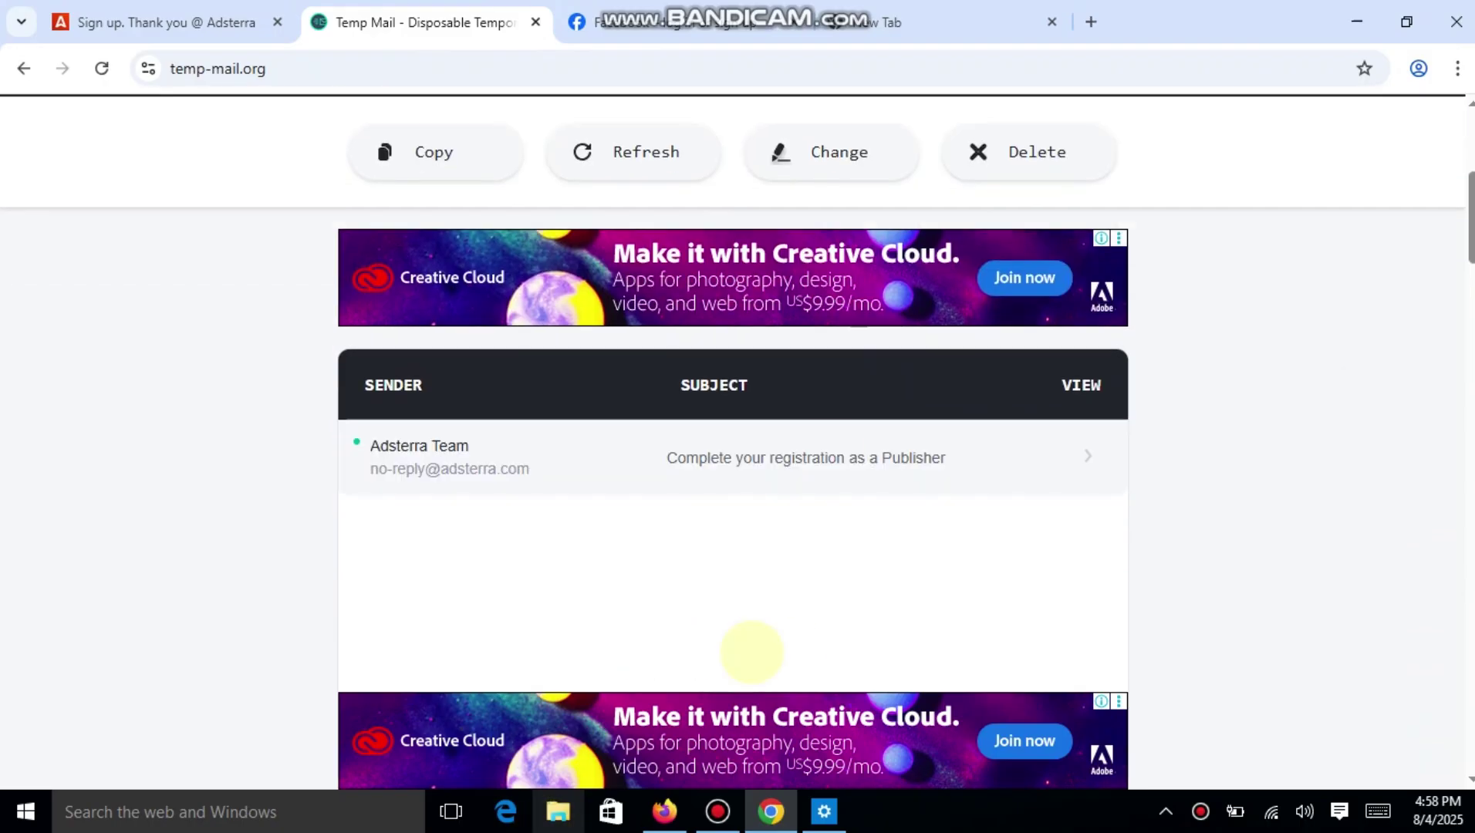
{"action": "left_click", "coordinate": [790, 457]}
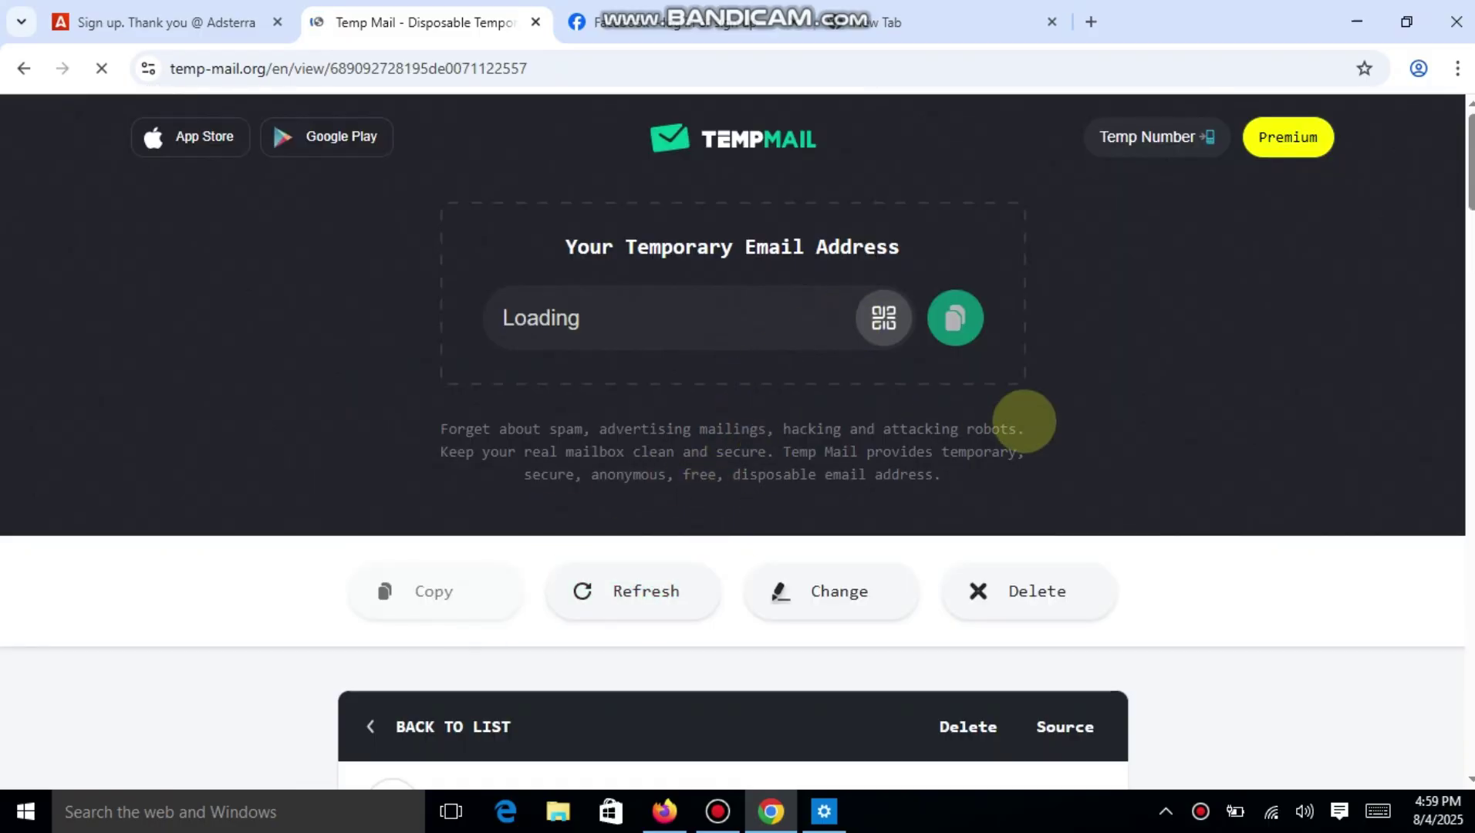
{"action": "scroll", "coordinate": [1023, 421], "scroll_direction": "down", "scroll_amount": 5}
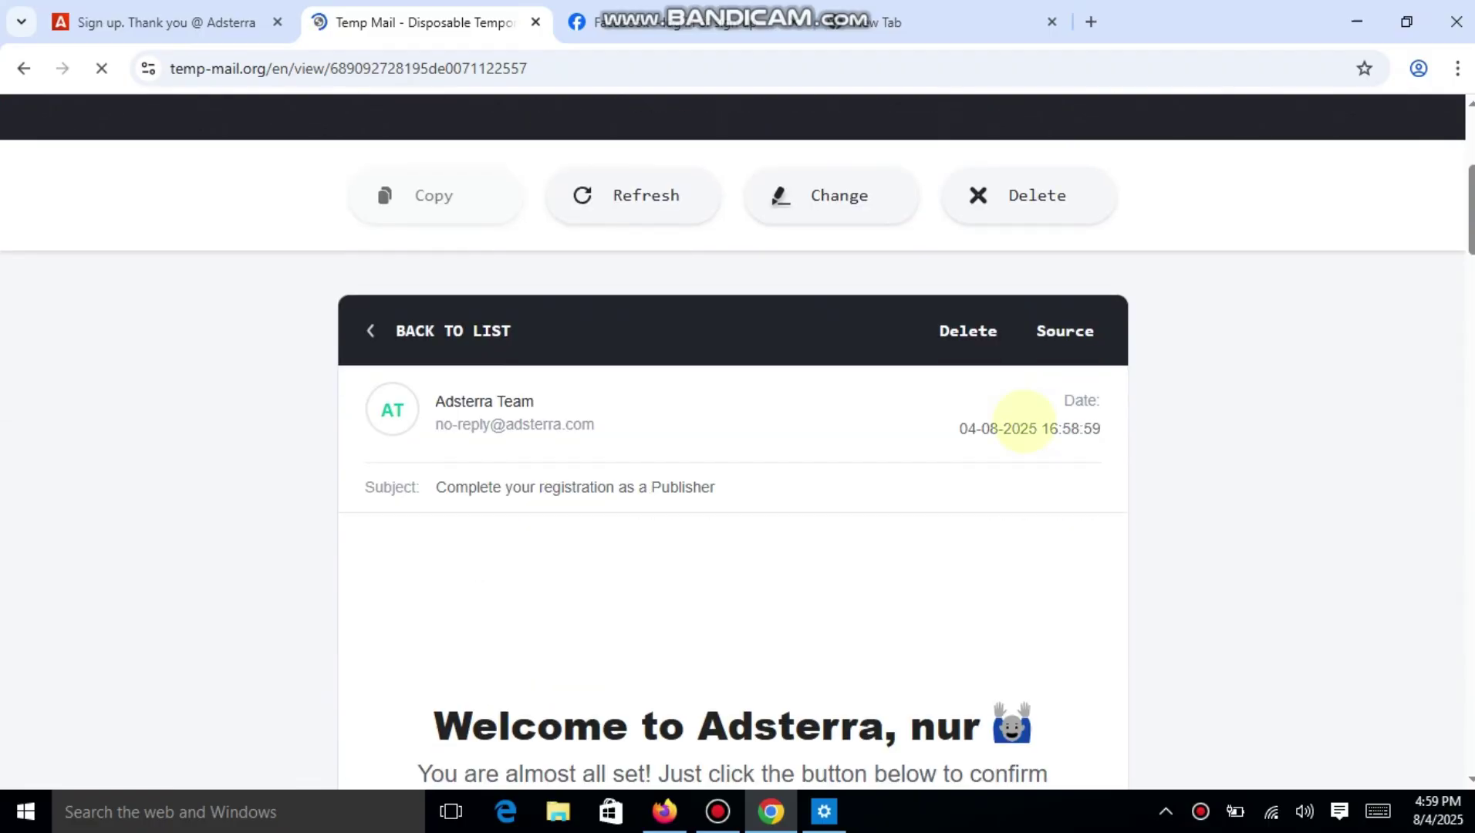
{"action": "scroll", "coordinate": [1023, 422], "scroll_direction": "down", "scroll_amount": 4}
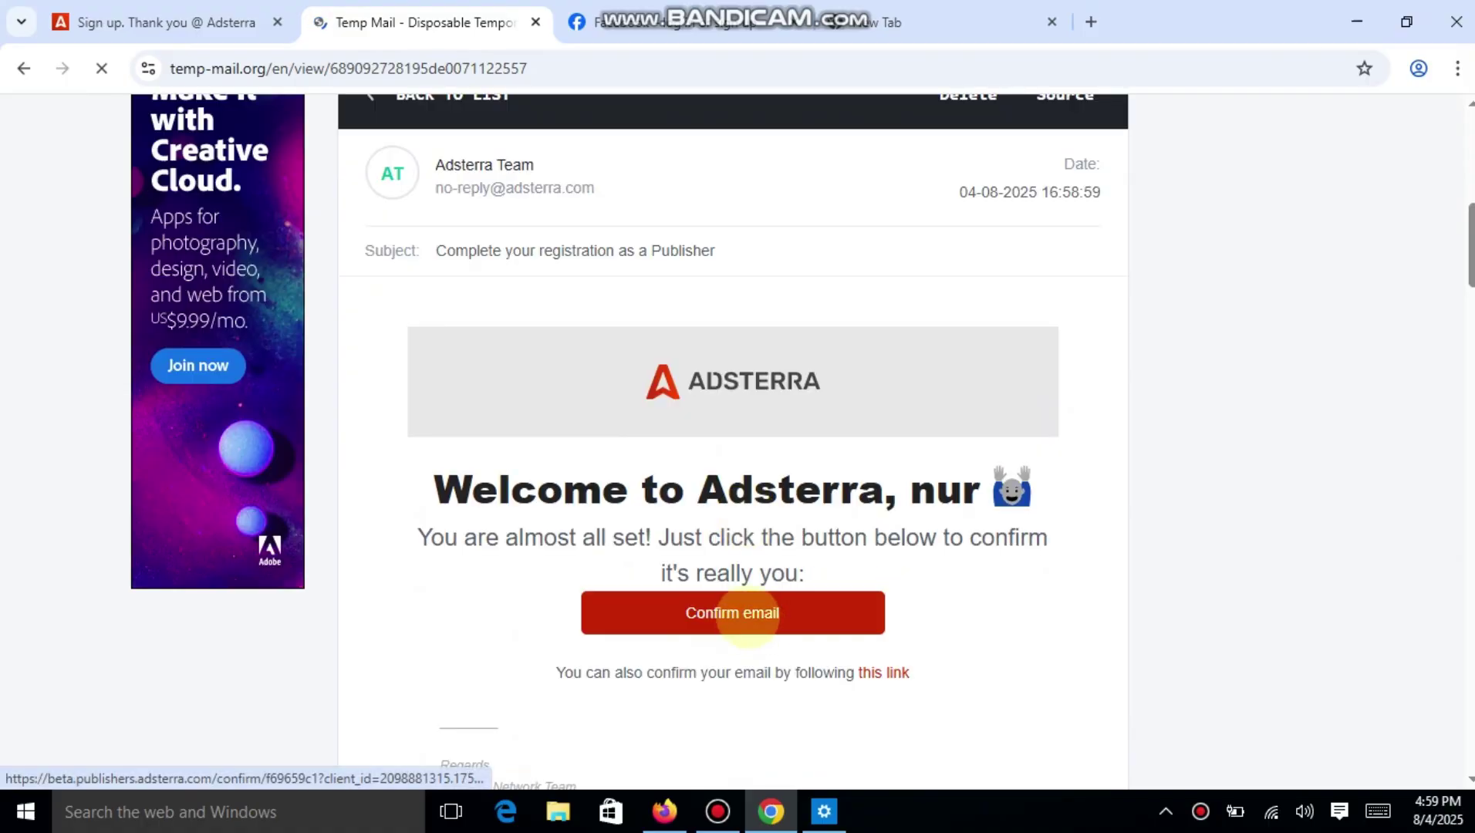
{"action": "left_click", "coordinate": [747, 614]}
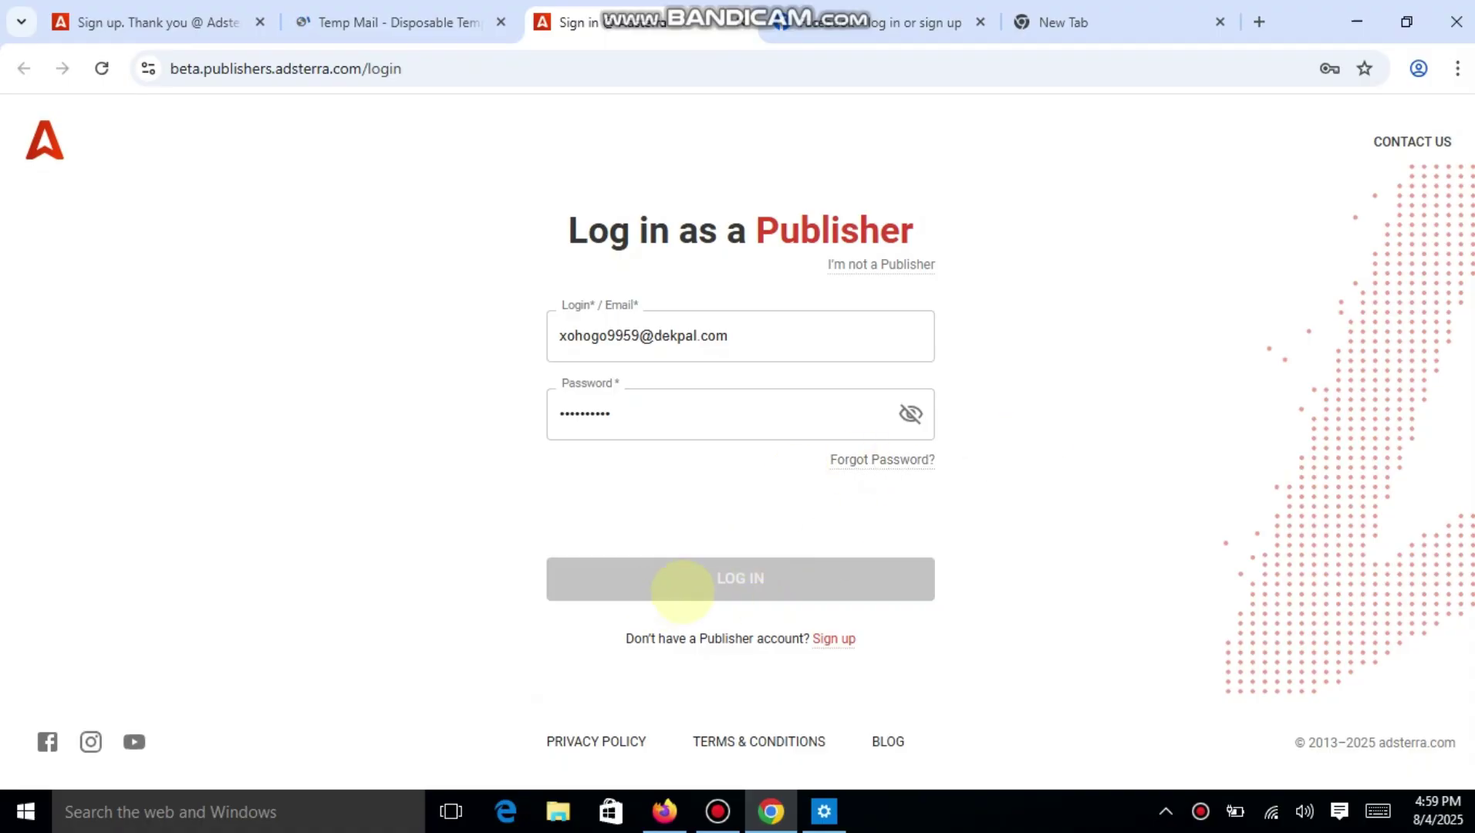
Close the 'Sign up. Thank you' tab and log in to the publisher account.
{"action": "left_click", "coordinate": [718, 421]}
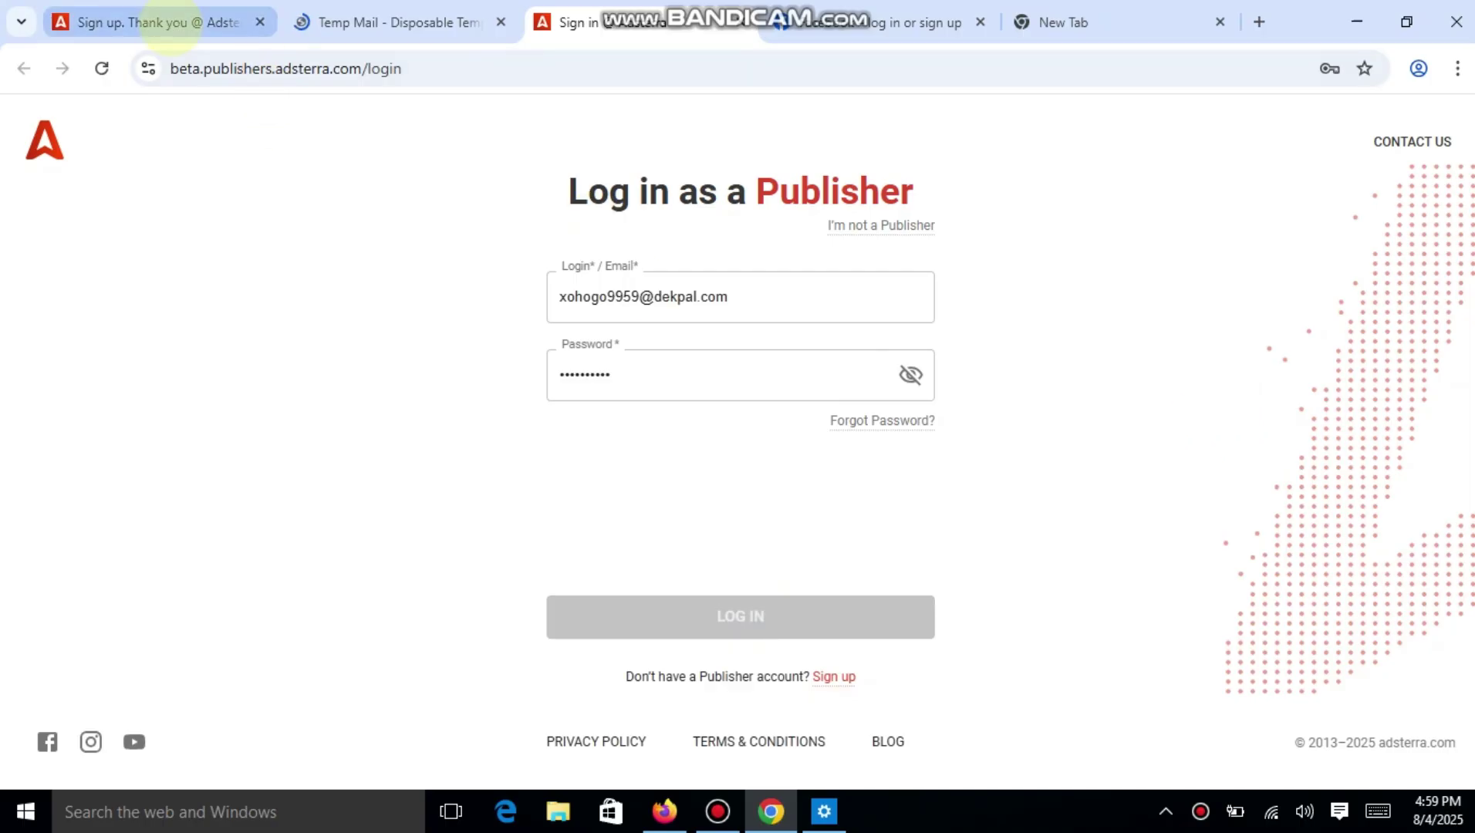
{"action": "left_click", "coordinate": [165, 24]}
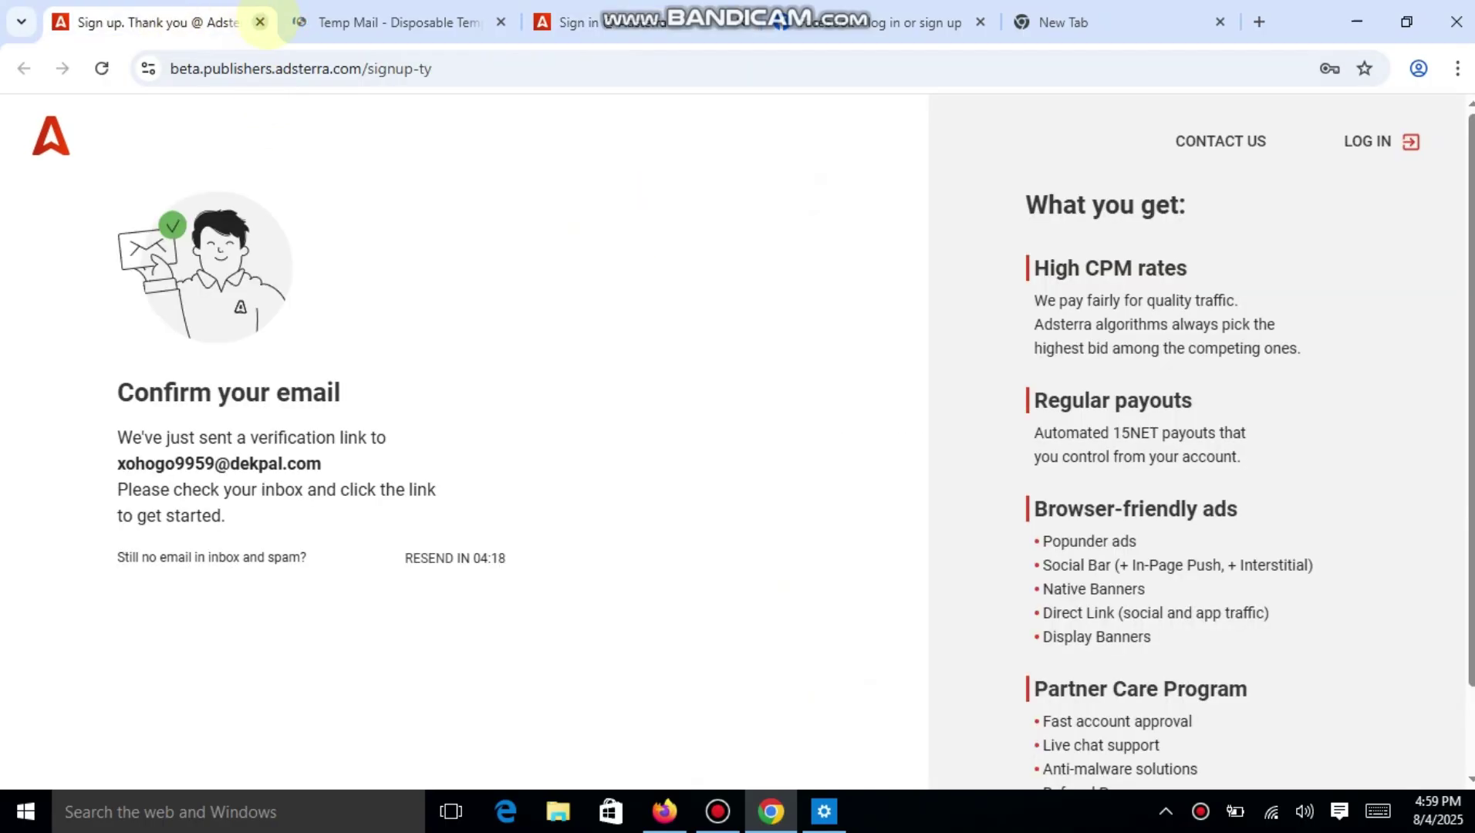
{"action": "left_click", "coordinate": [260, 22]}
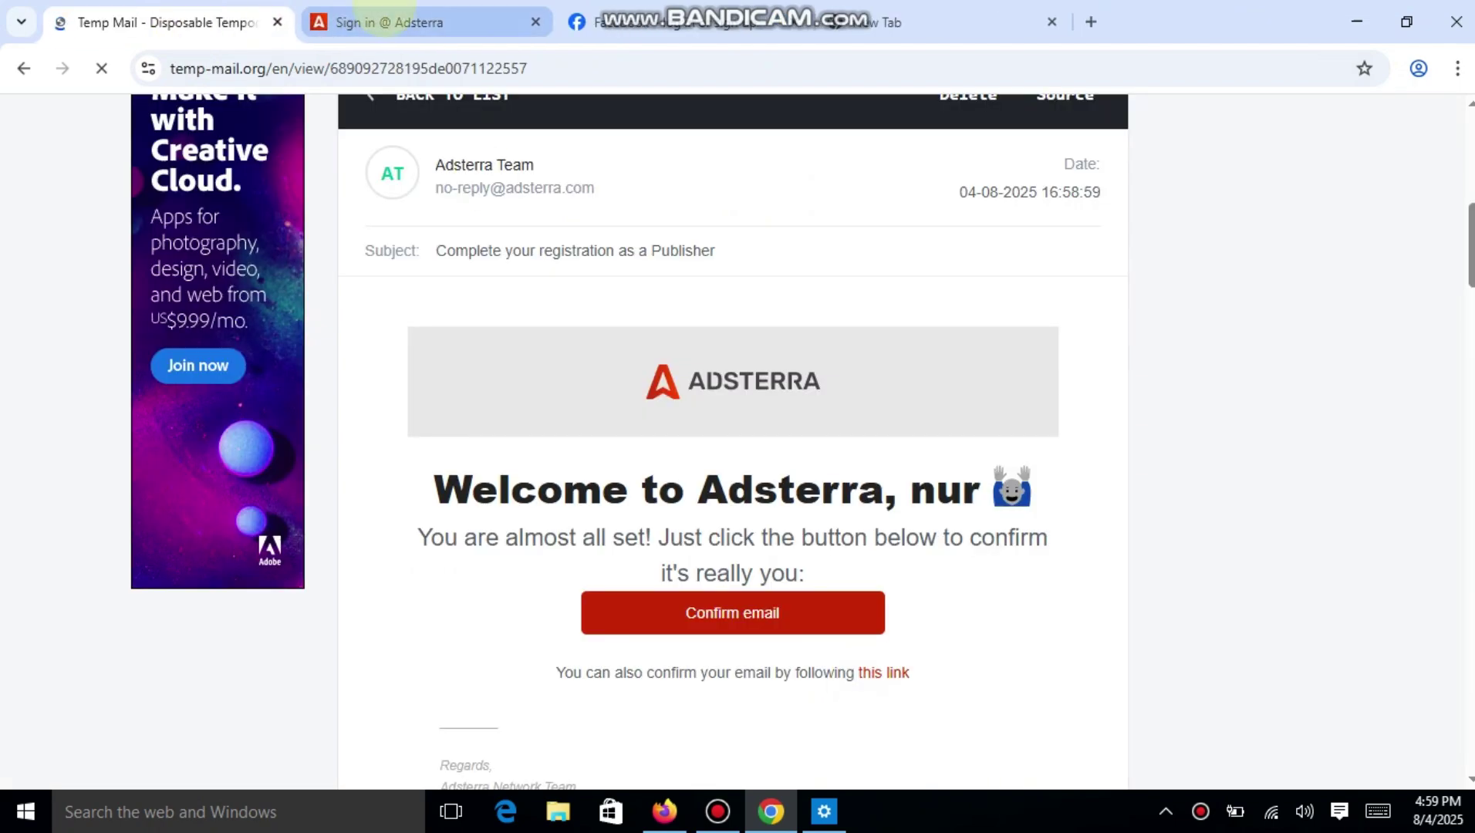
{"action": "left_click", "coordinate": [382, 20]}
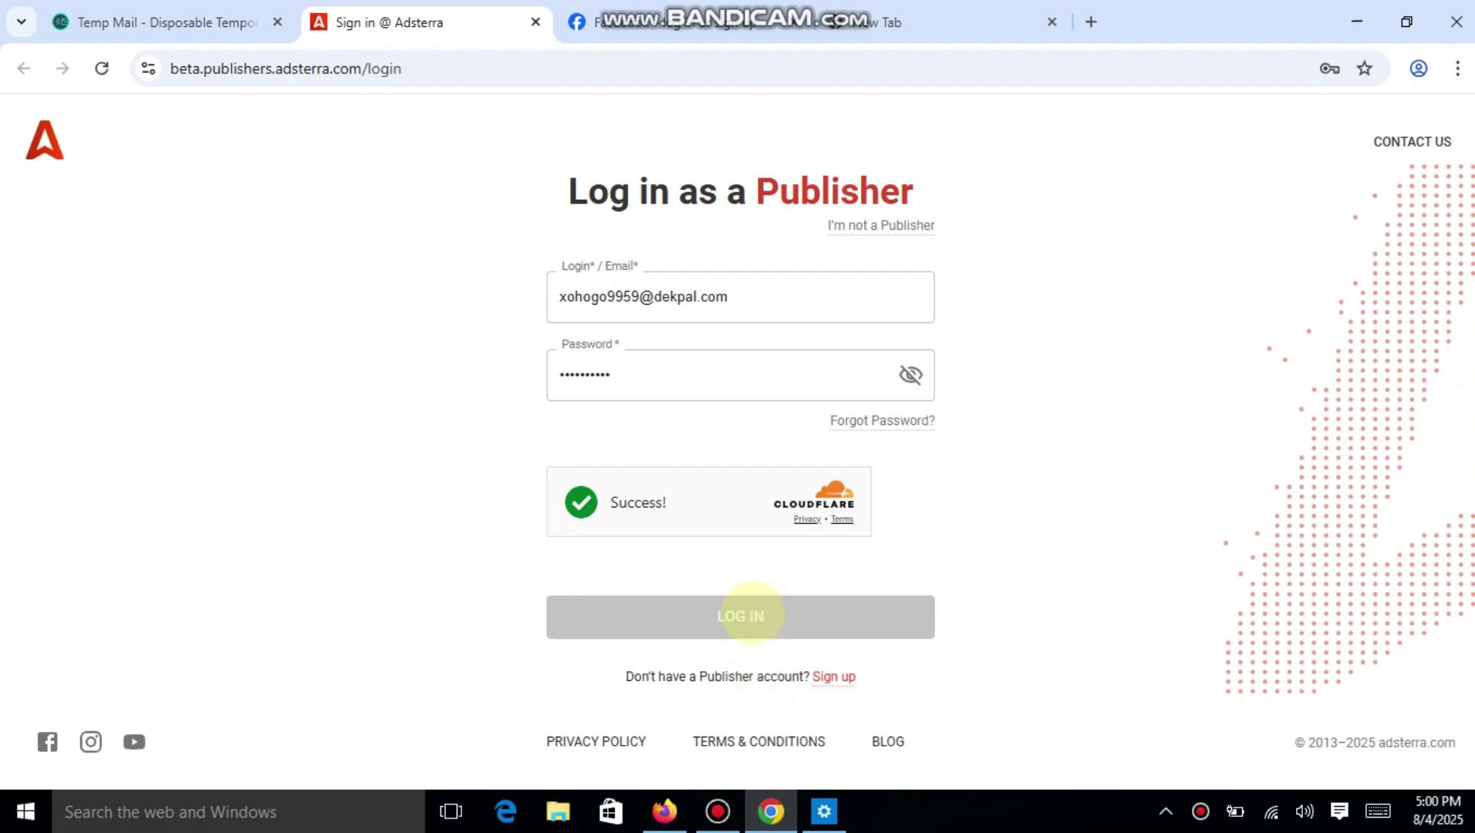
{"action": "left_click", "coordinate": [778, 382]}
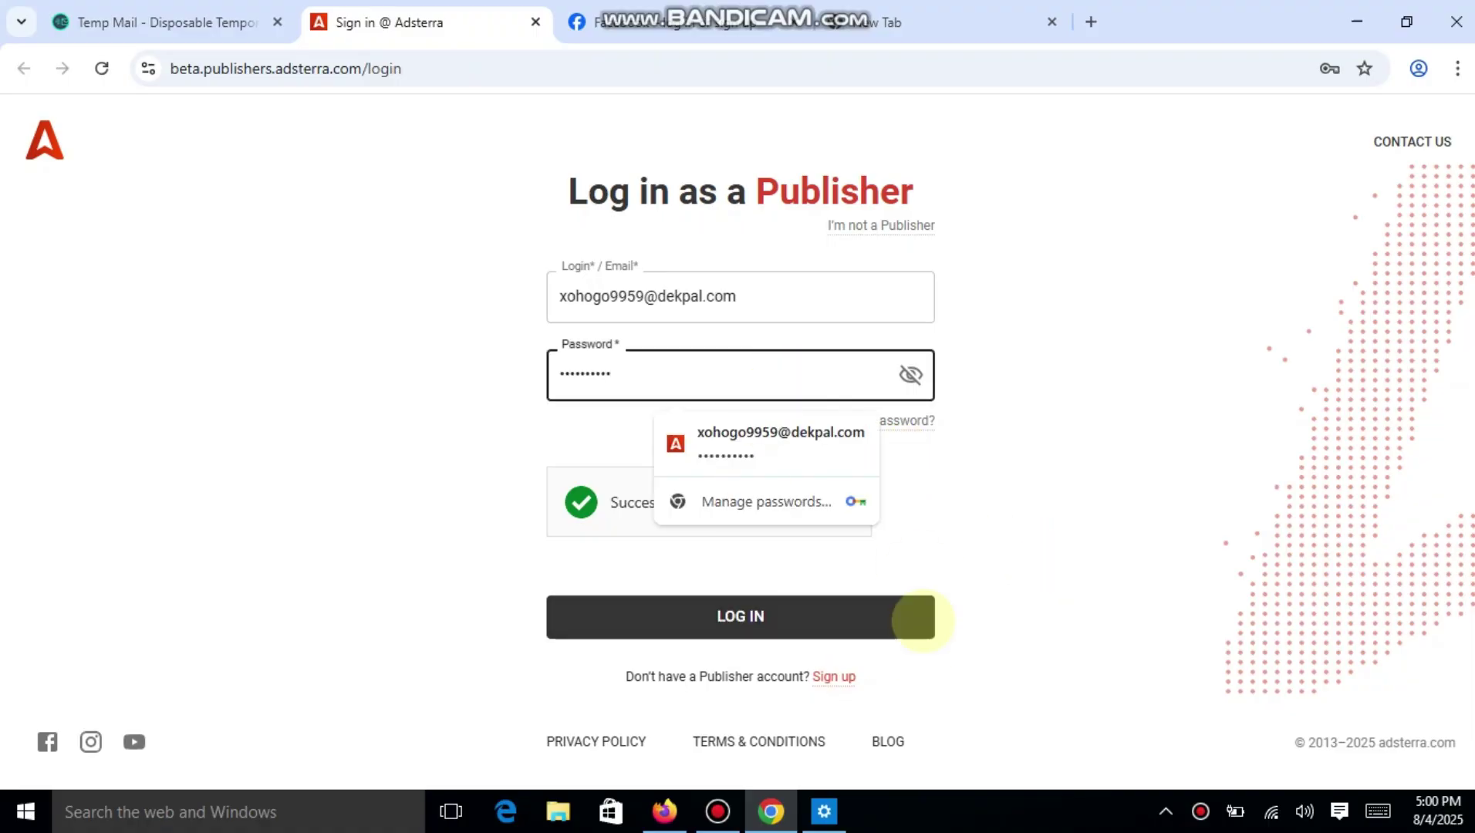
{"action": "left_click", "coordinate": [796, 617]}
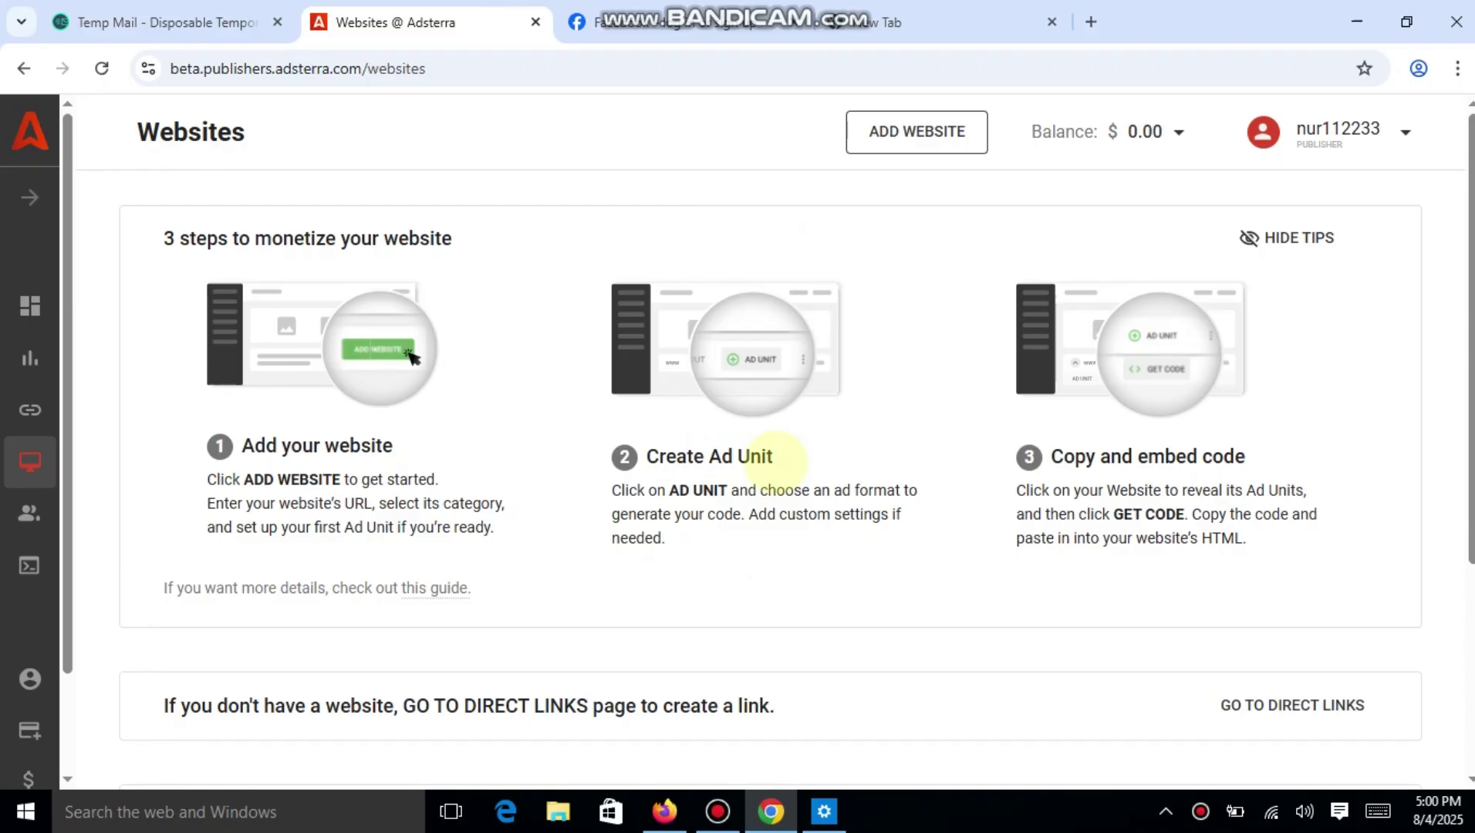
{"action": "scroll", "coordinate": [775, 461], "scroll_direction": "down", "scroll_amount": 4}
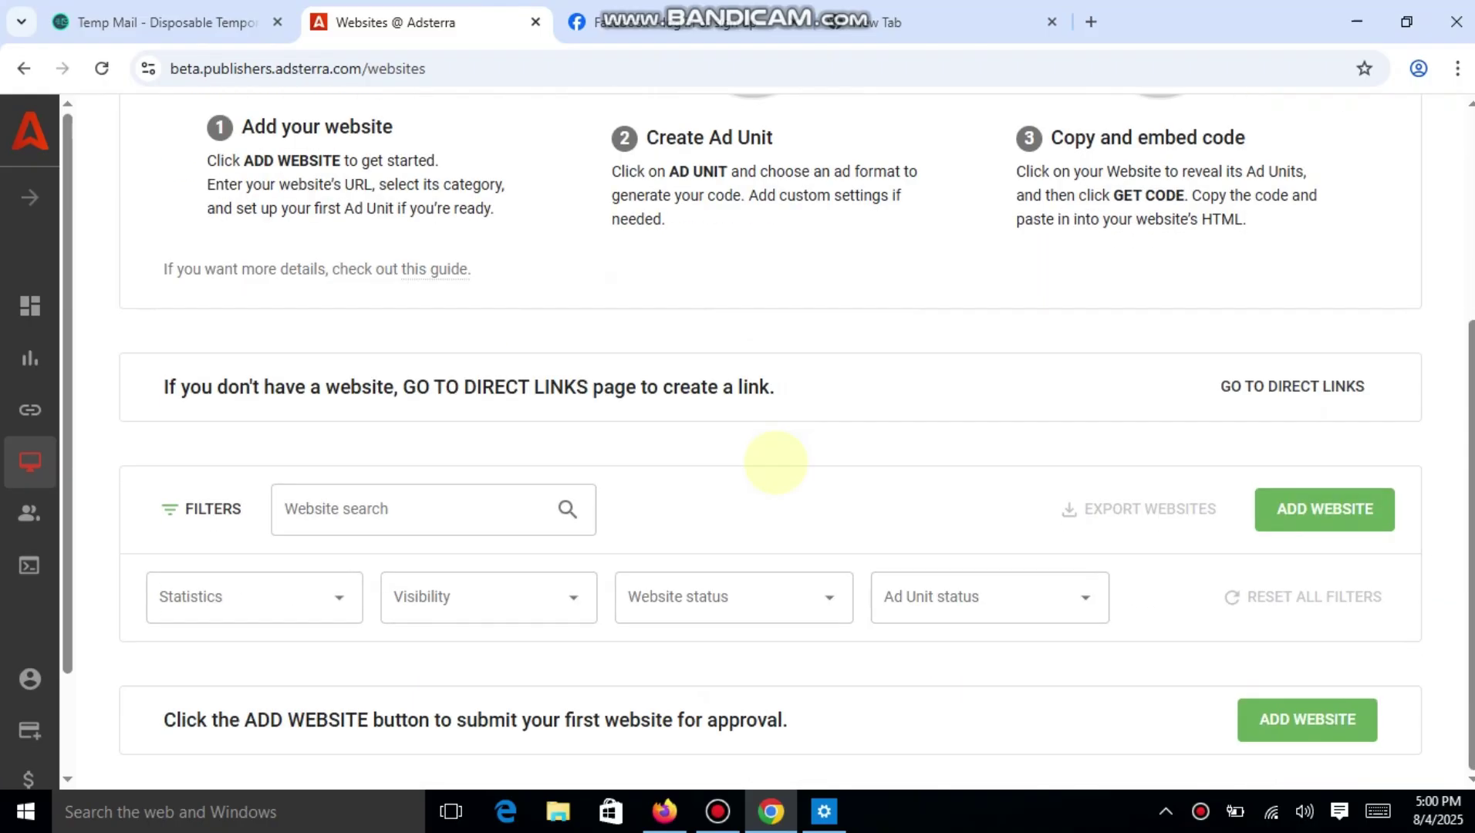
Go to the Direct Links page and start adding a new Direct Link.
{"action": "scroll", "coordinate": [775, 461], "scroll_direction": "up", "scroll_amount": 5}
{"action": "left_click", "coordinate": [30, 409]}
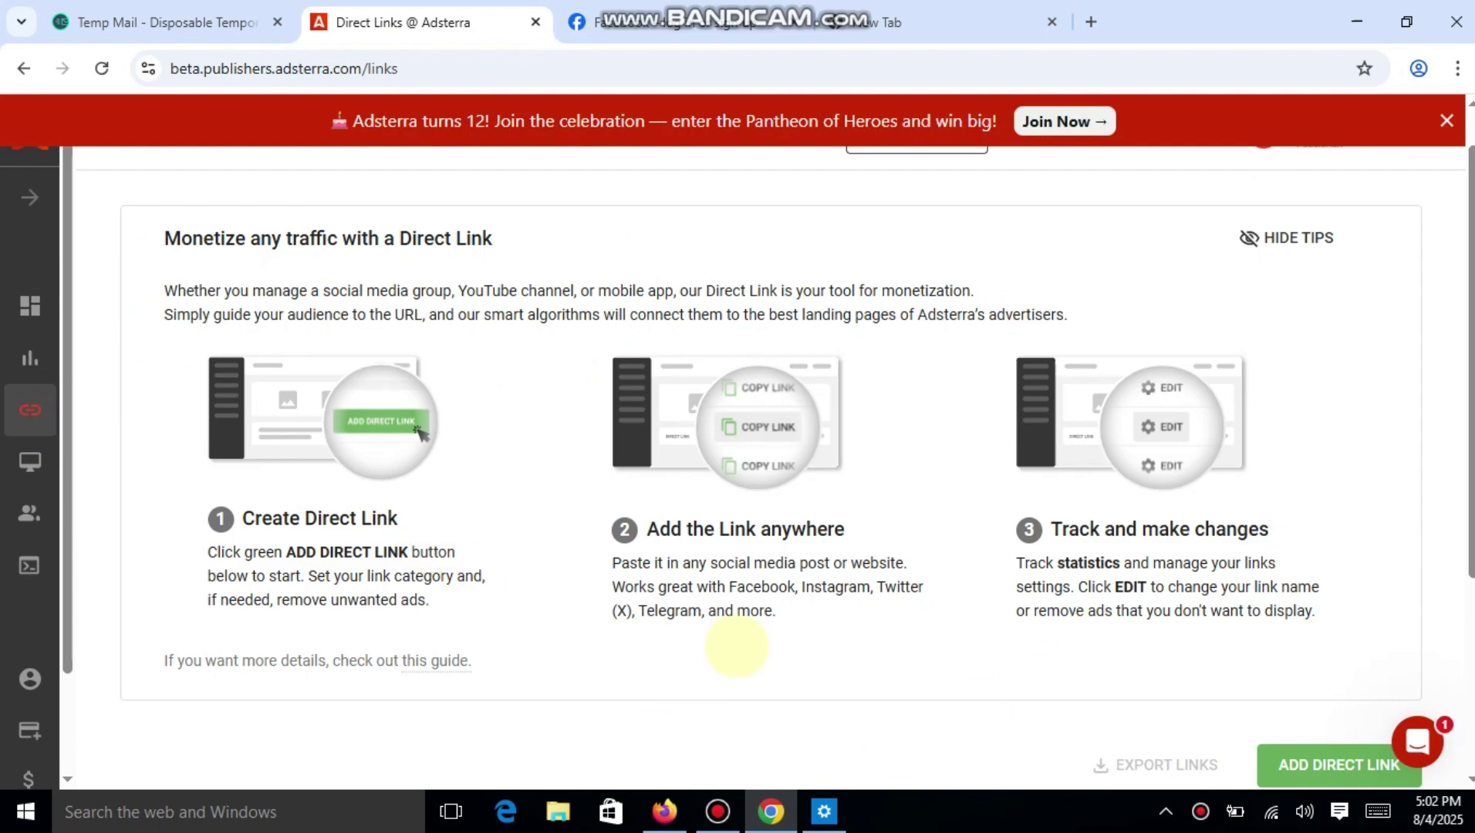
{"action": "scroll", "coordinate": [736, 646], "scroll_direction": "down", "scroll_amount": 4}
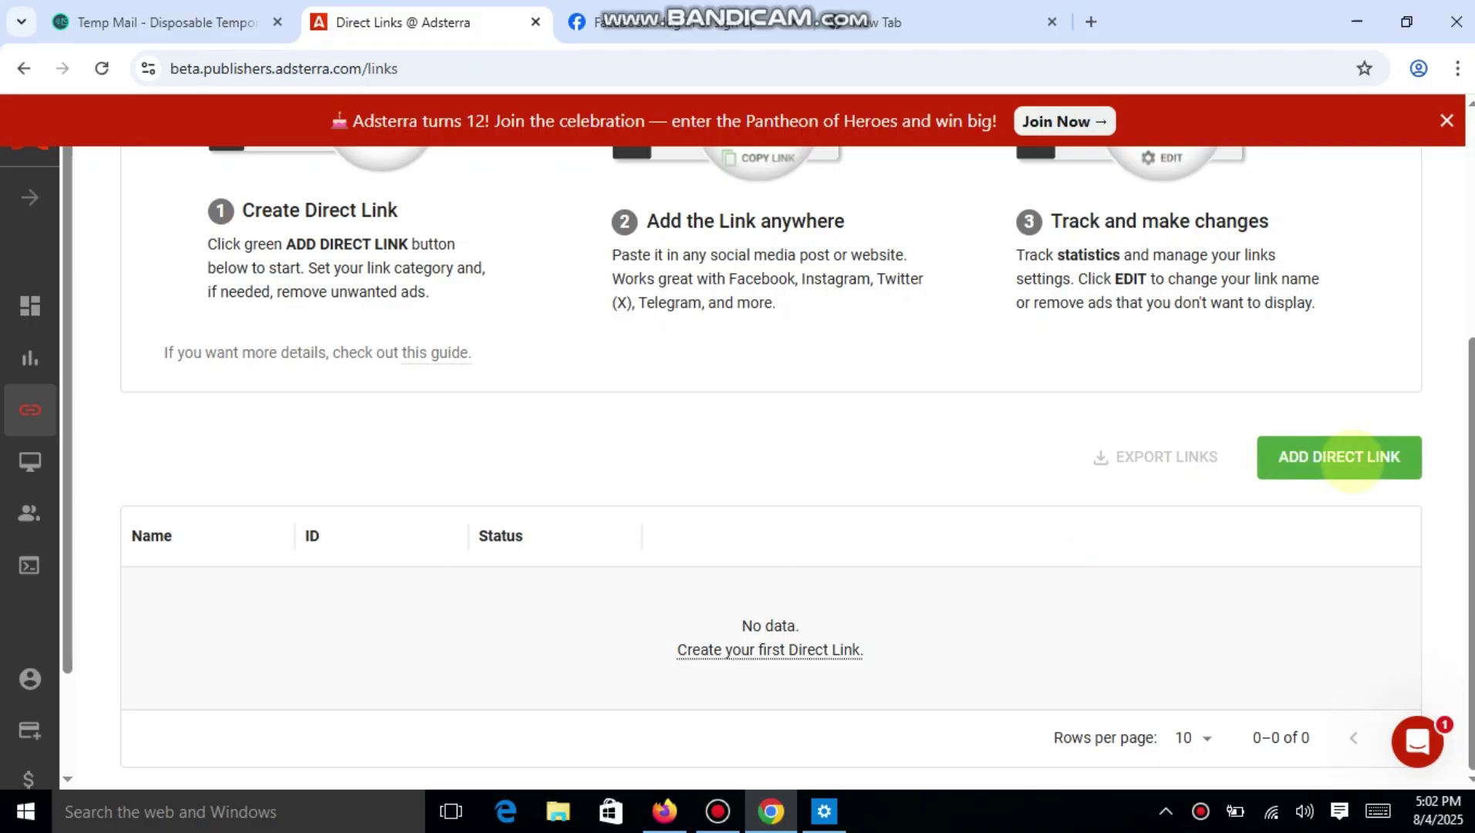
{"action": "left_click", "coordinate": [1351, 459]}
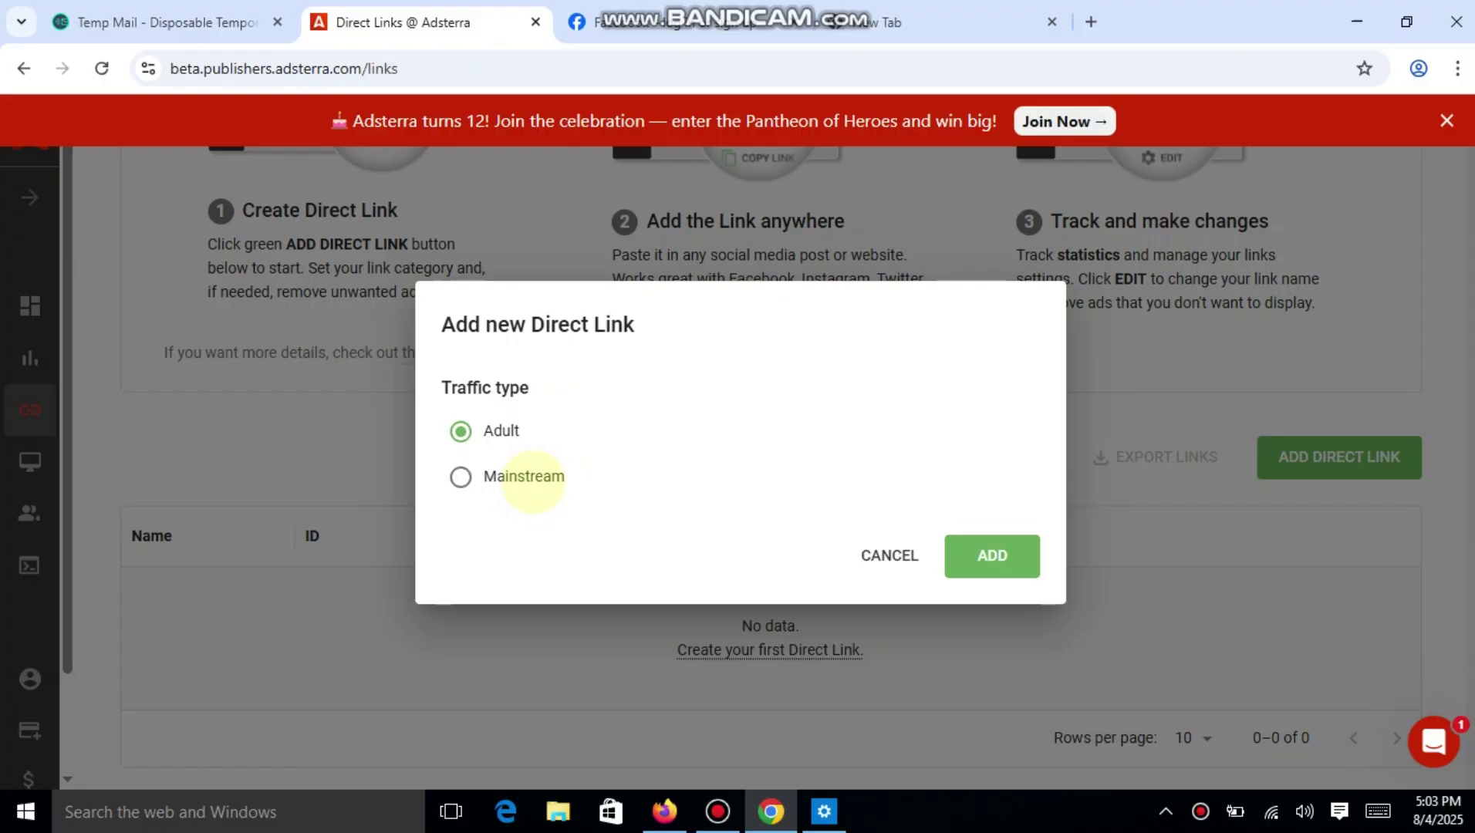
Add a Mainstream-traffic Direct Link and dismiss the review notice.
{"action": "left_click", "coordinate": [533, 479]}
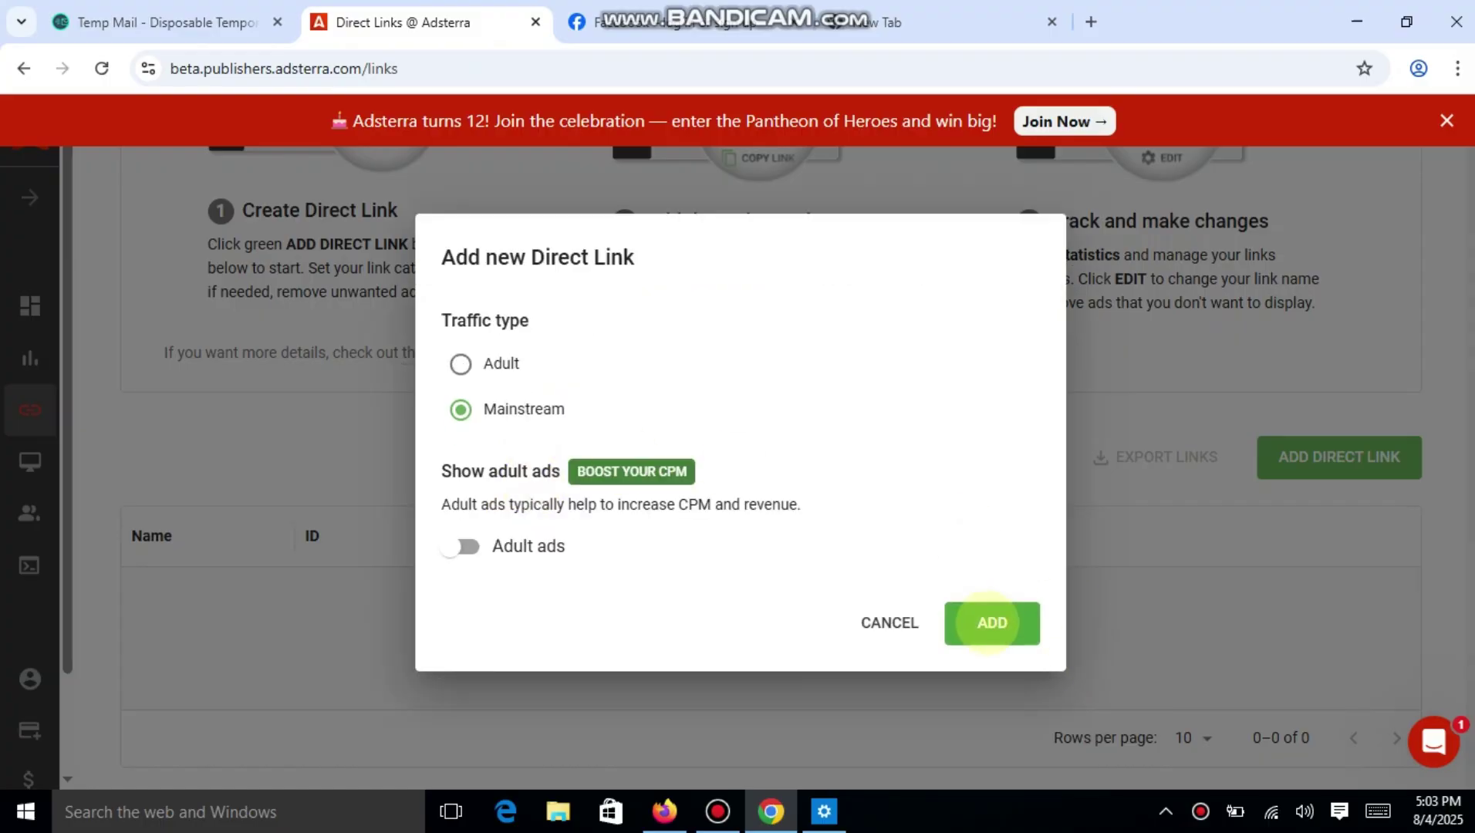
{"action": "left_click", "coordinate": [992, 622]}
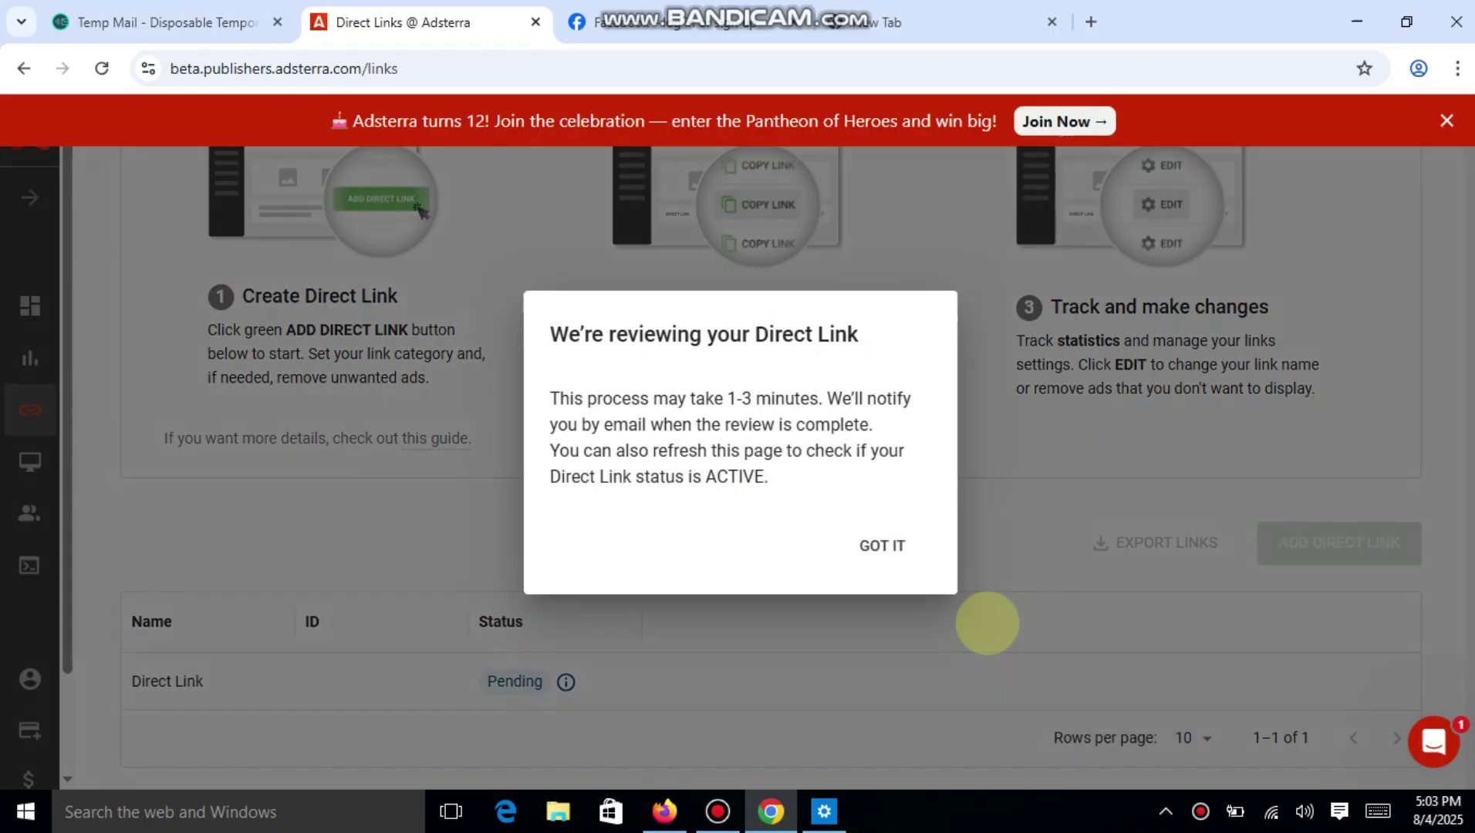
{"action": "left_click", "coordinate": [881, 546]}
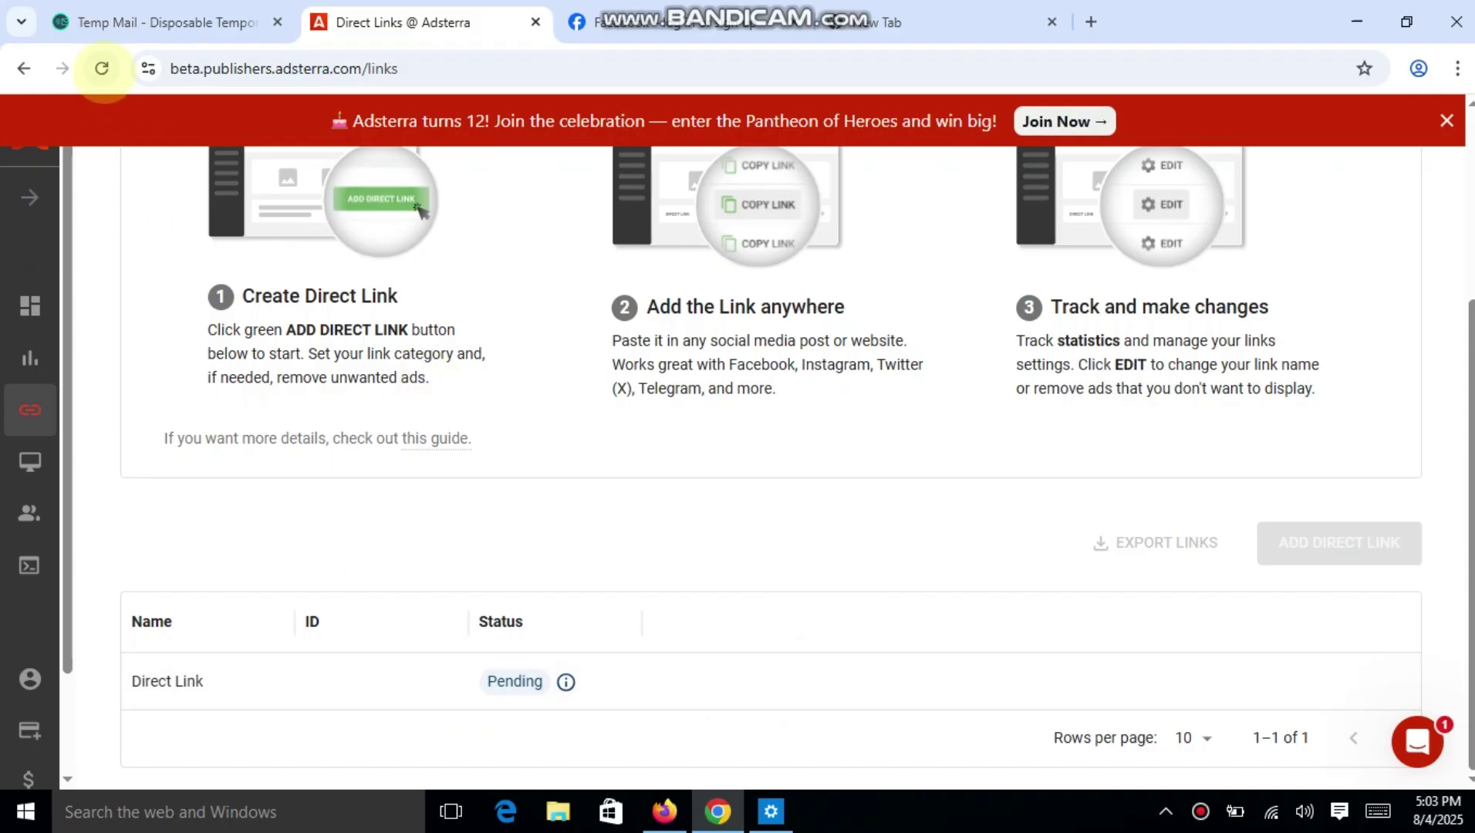
Reload Adsterra to confirm DirectLink_1 is Active, dismiss the chat popup, and copy its URL.
{"action": "left_click", "coordinate": [101, 68]}
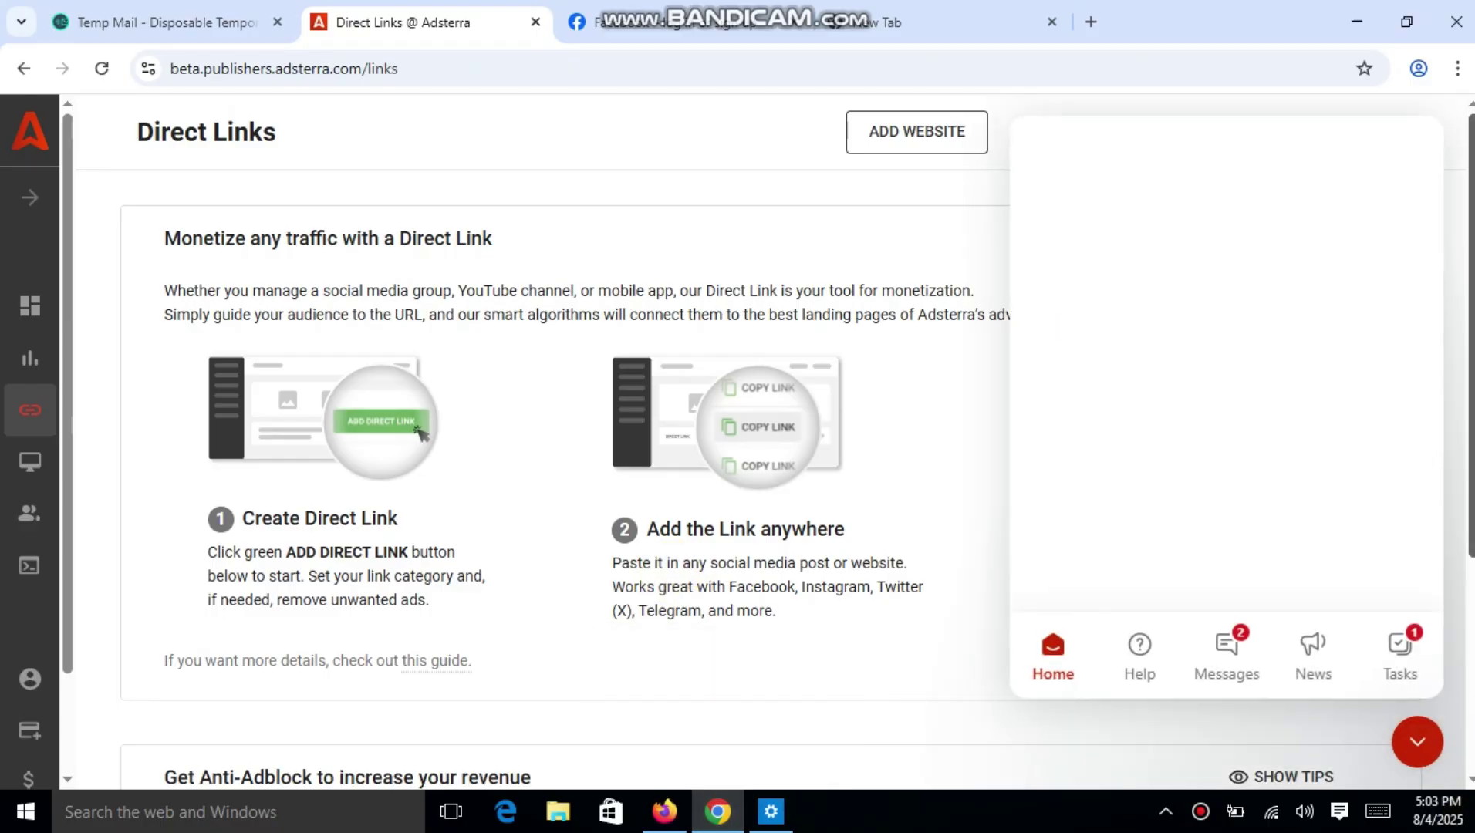
{"action": "scroll", "coordinate": [1465, 390], "scroll_direction": "down", "scroll_amount": 5}
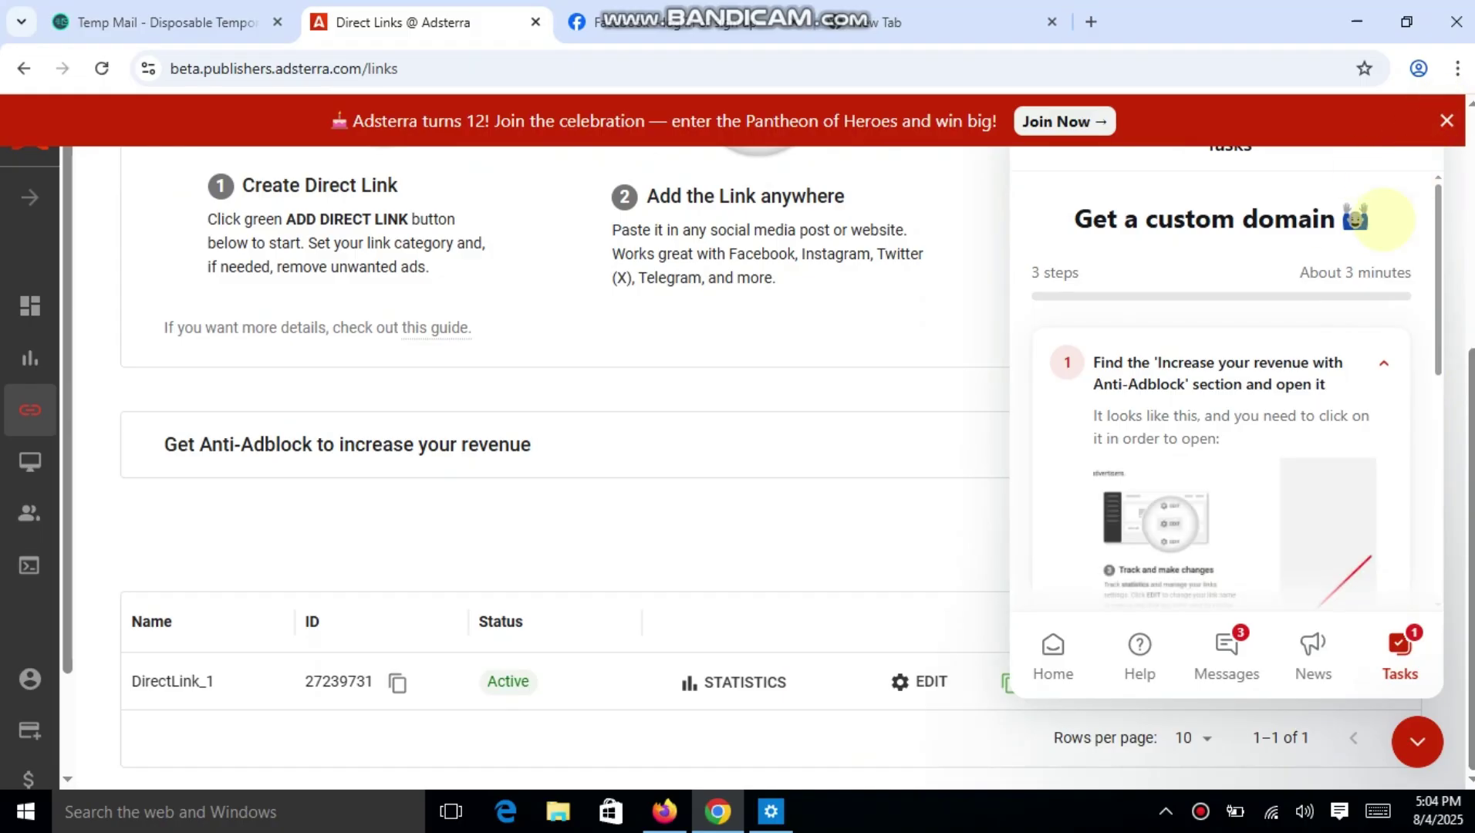
{"action": "left_click", "coordinate": [1460, 470]}
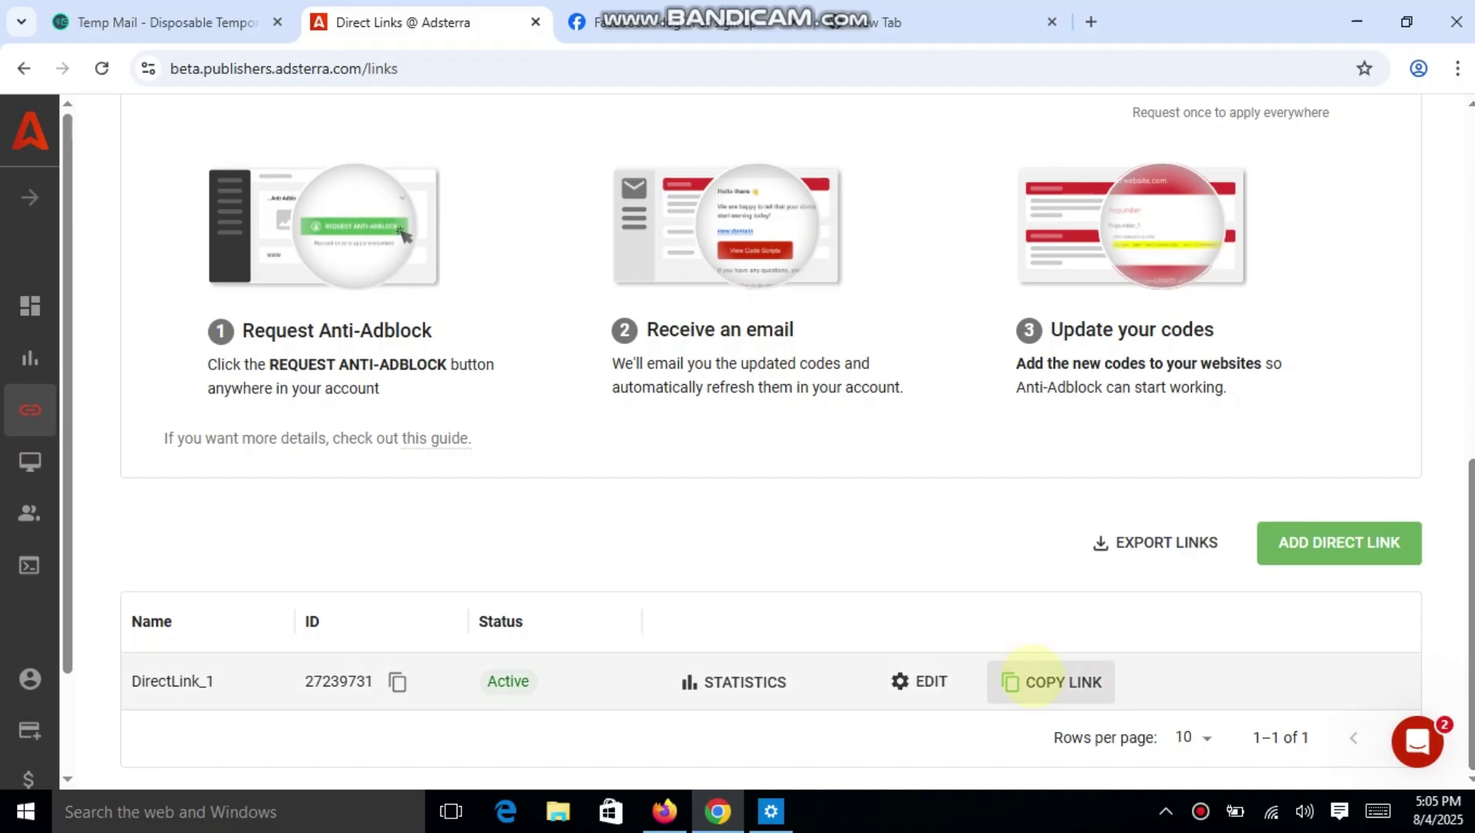
{"action": "left_click", "coordinate": [1031, 675]}
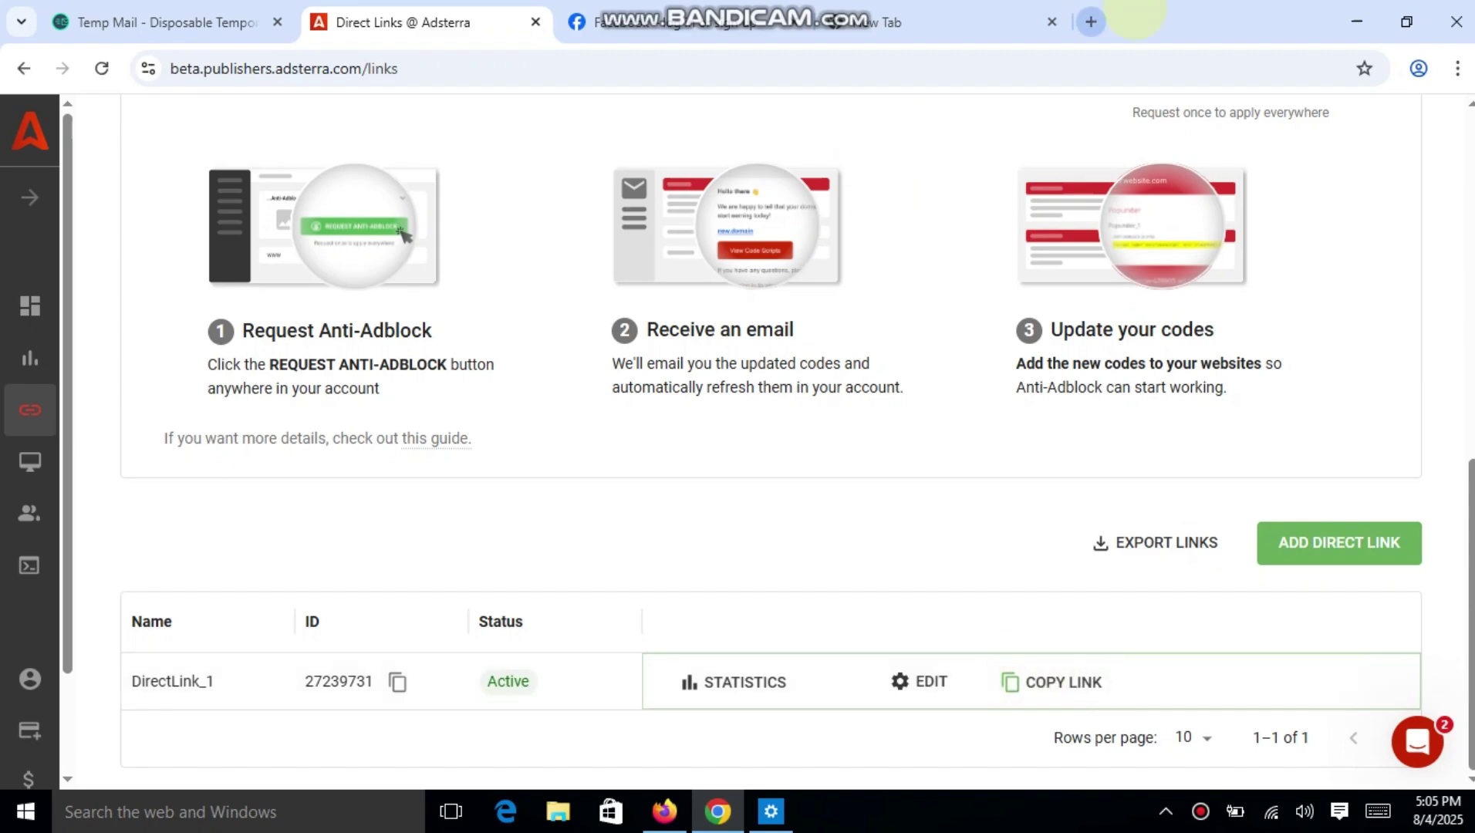
Create a New Text Document on the desktop with the default name and open it in Notepad.
{"action": "left_click", "coordinate": [1356, 22]}
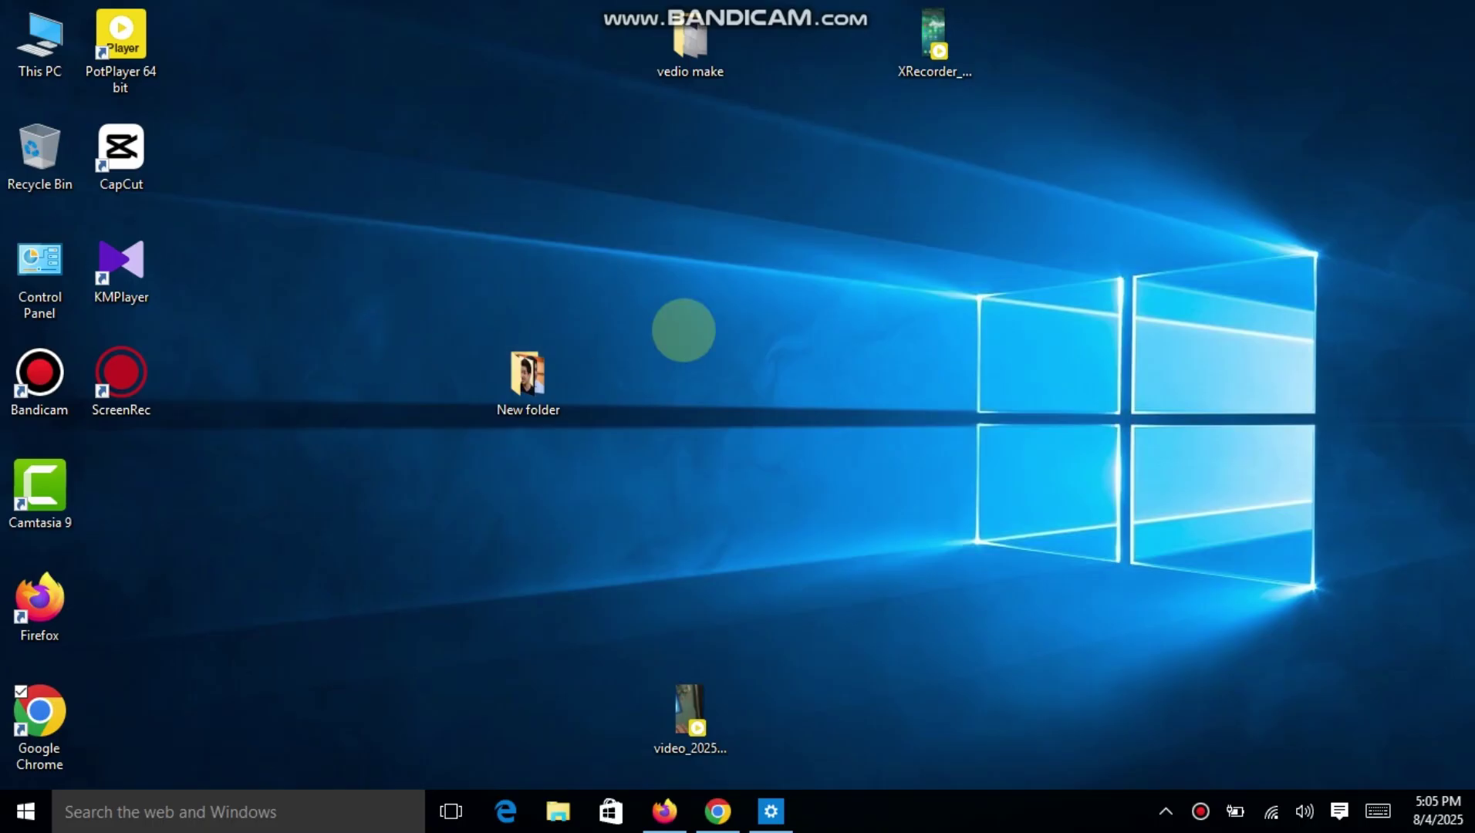
{"action": "right_click", "coordinate": [683, 330]}
{"action": "mouse_move", "coordinate": [532, 516]}
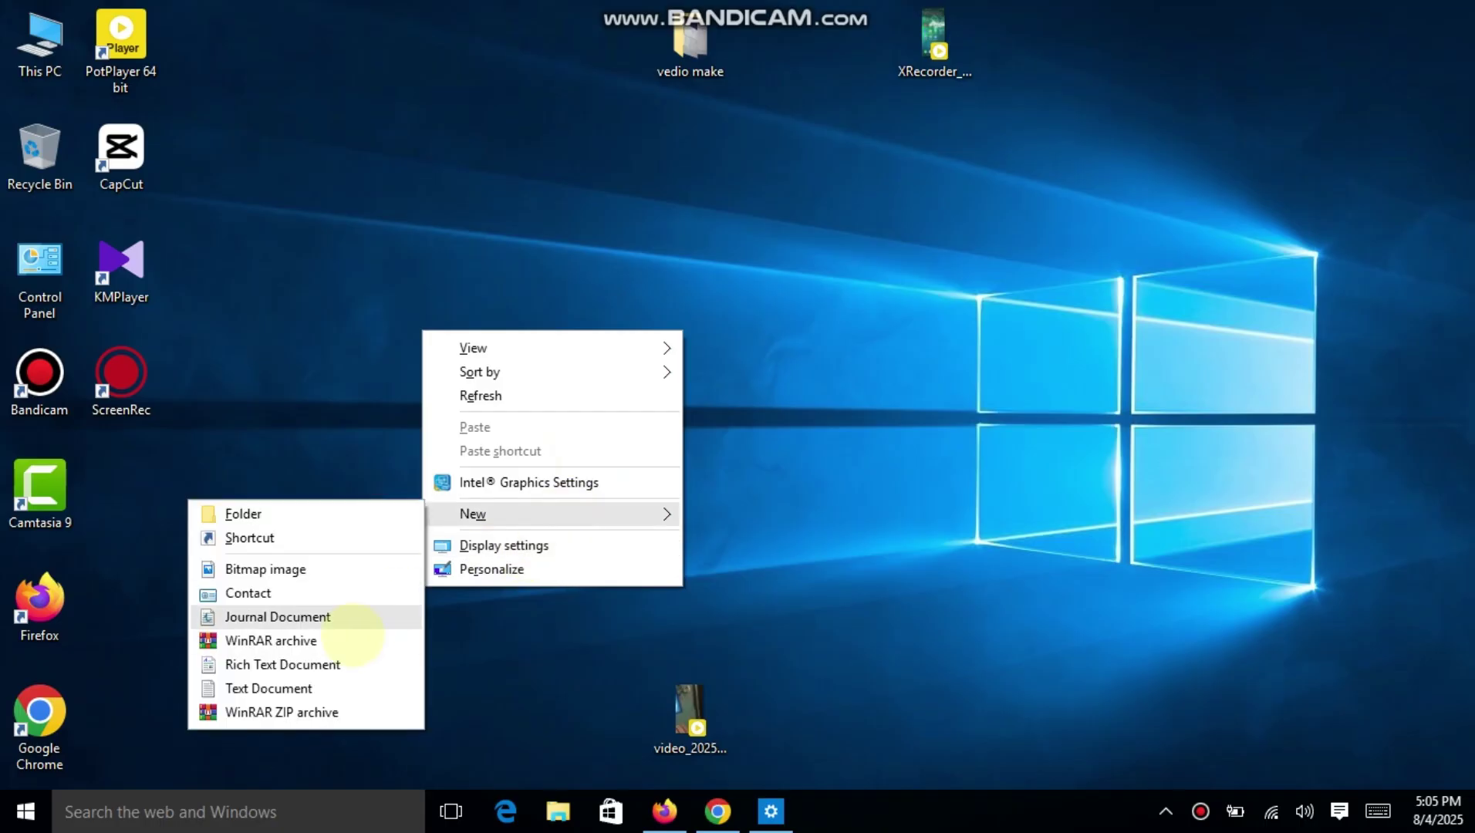
{"action": "left_click", "coordinate": [293, 687]}
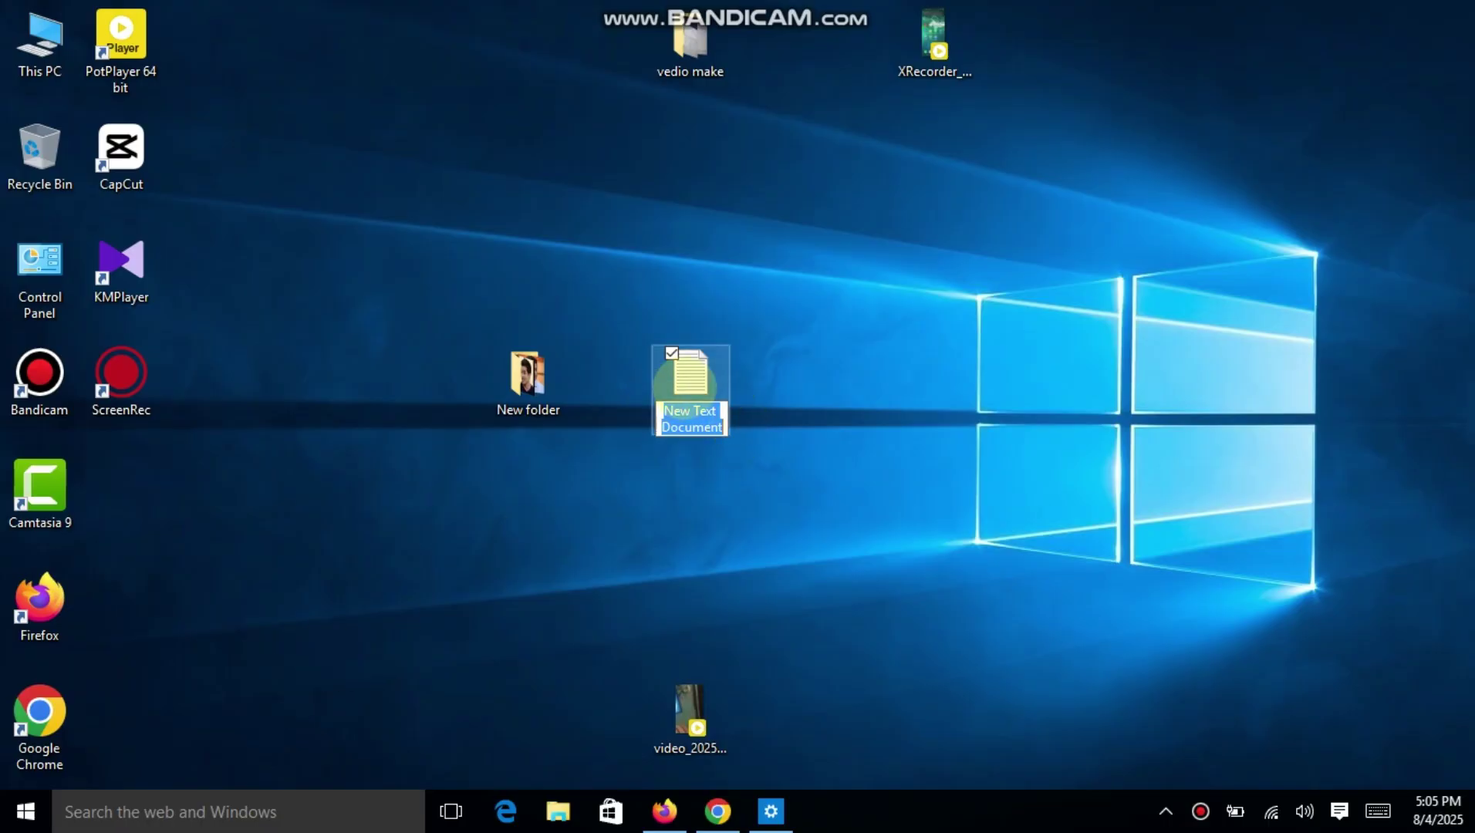
{"action": "left_click", "coordinate": [687, 386]}
{"action": "double_click", "coordinate": [686, 386]}
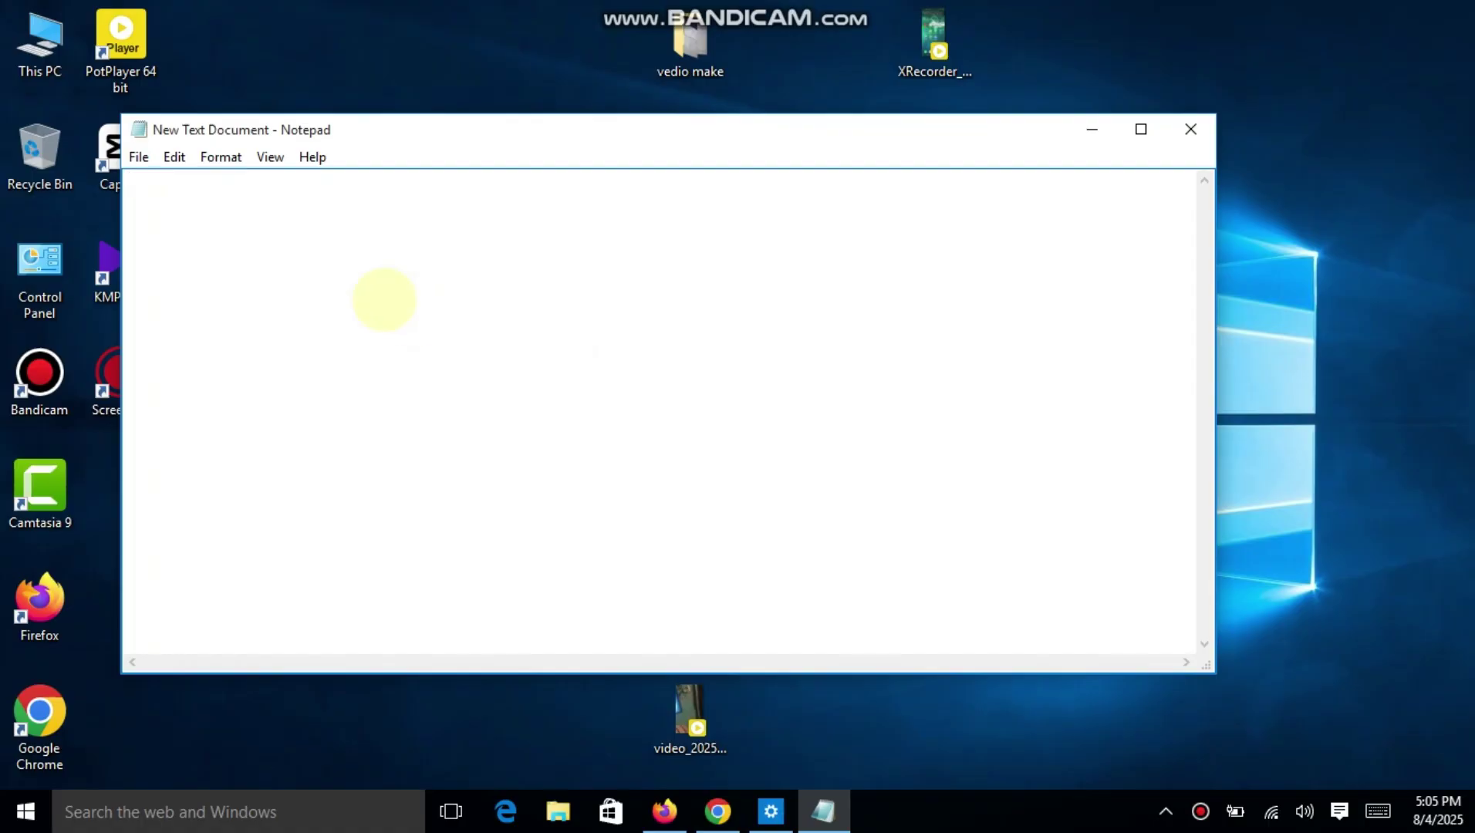
Write 'Adasta link' and paste the Direct Link URL on the line below.
{"action": "type", "text": "Adasta link"}
{"action": "key", "text": "Return"}
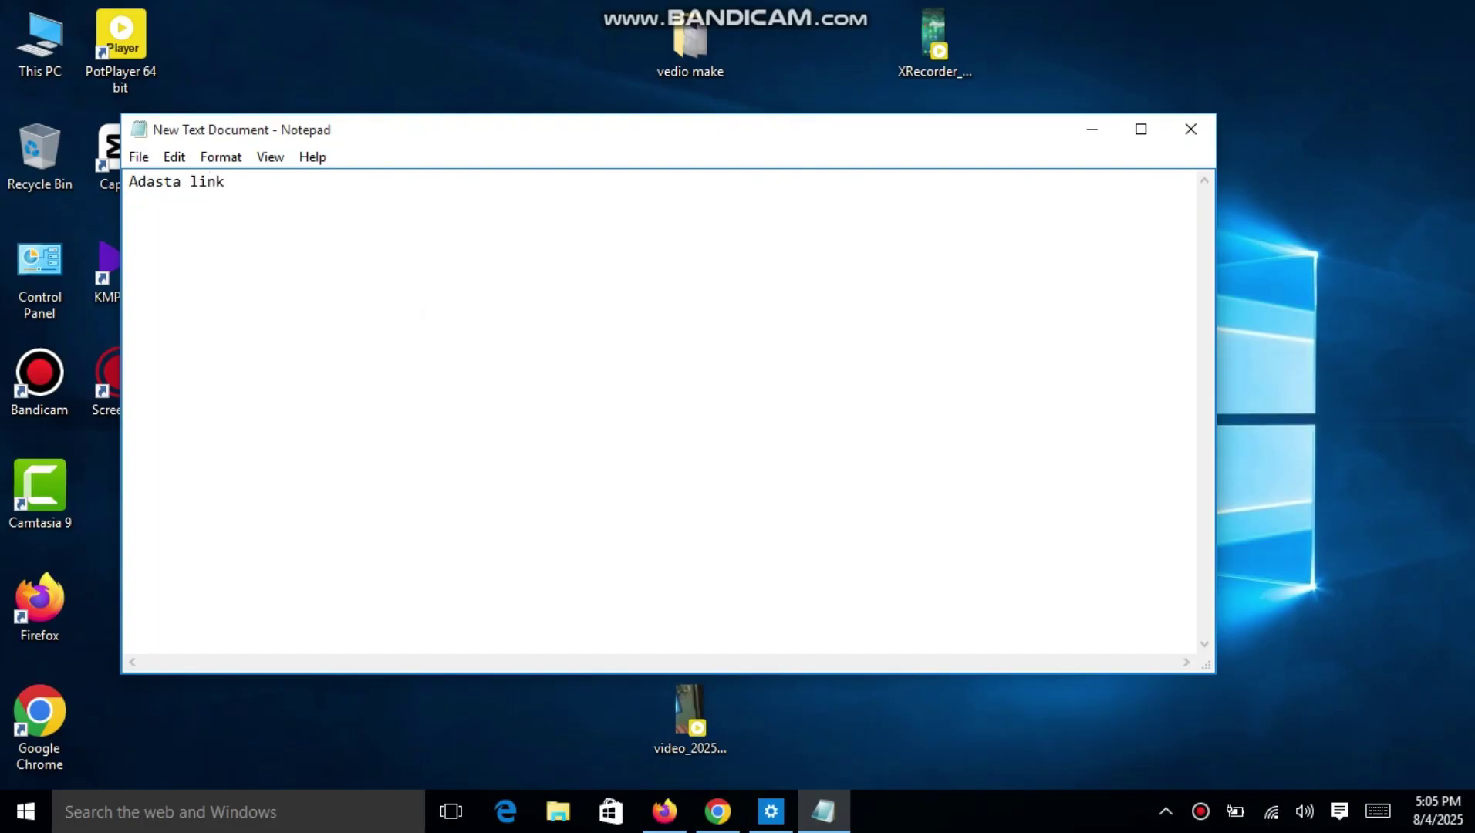
{"action": "key", "text": "ctrl+v"}
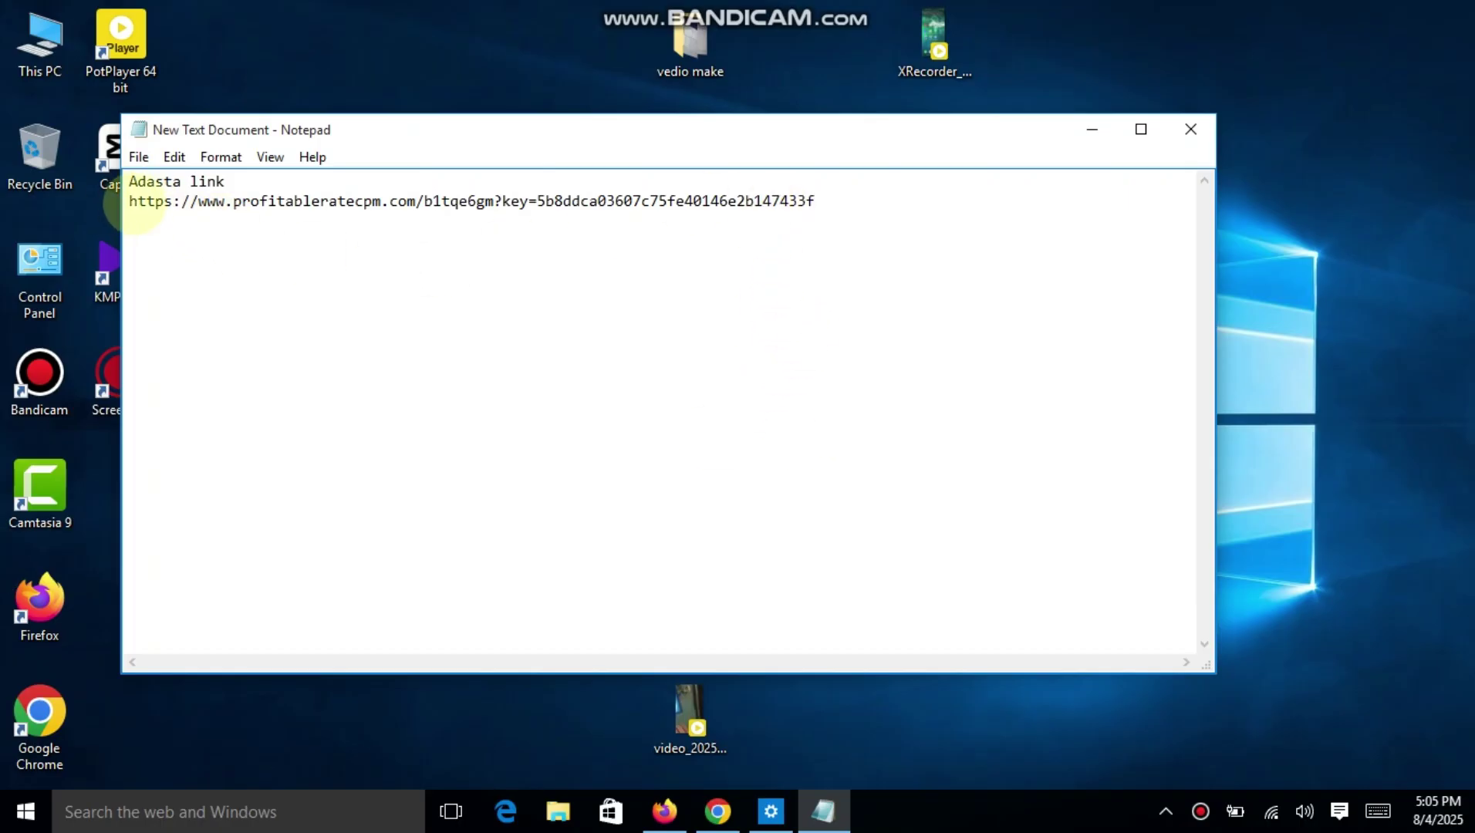
Copy the pasted Direct Link URL line and minimize Notepad.
{"action": "left_click", "coordinate": [131, 202]}
{"action": "left_click", "coordinate": [367, 189]}
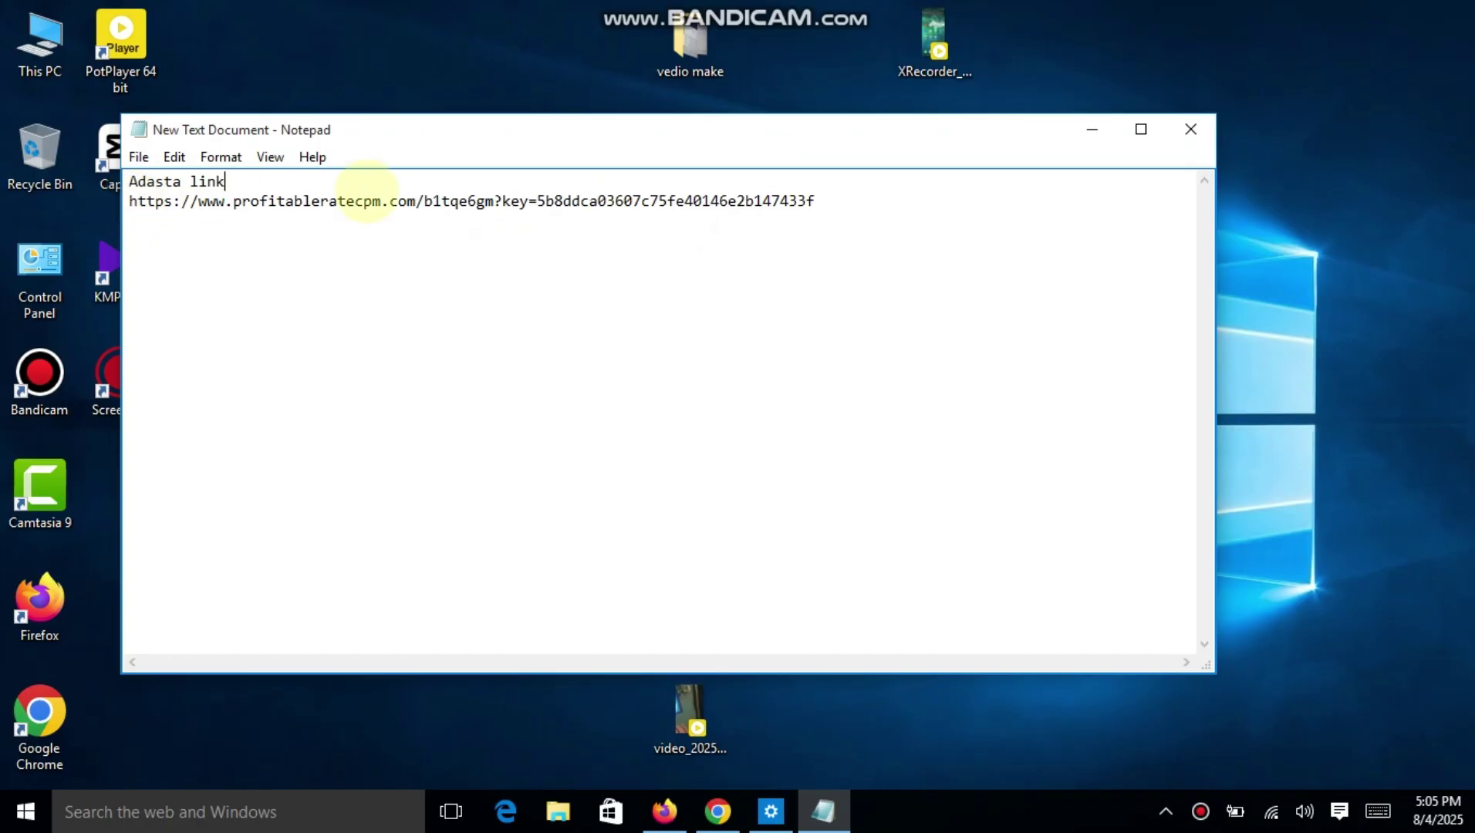
{"action": "left_click_drag", "start_coordinate": [367, 189], "coordinate": [819, 243]}
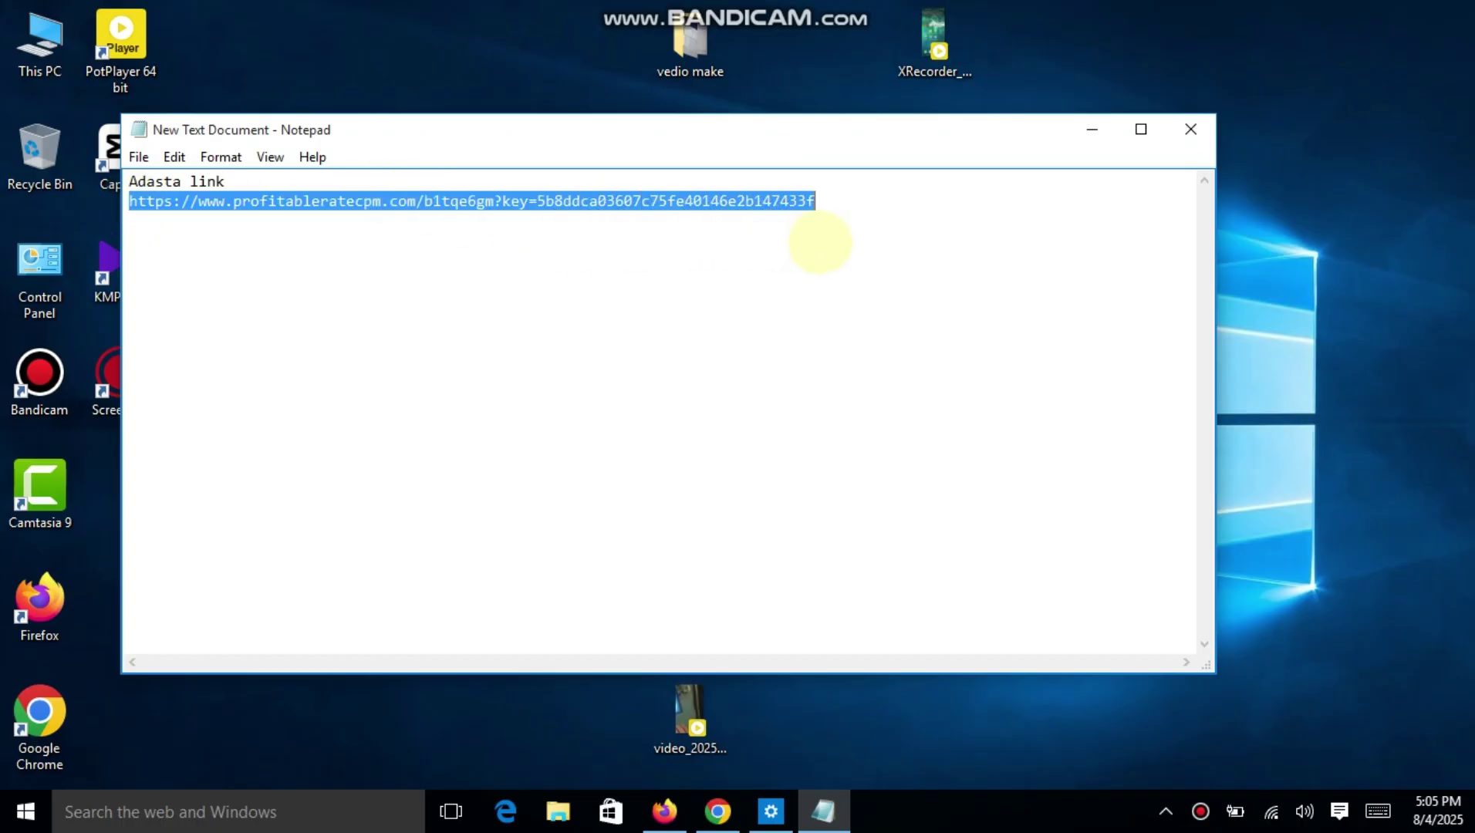
{"action": "right_click", "coordinate": [742, 198]}
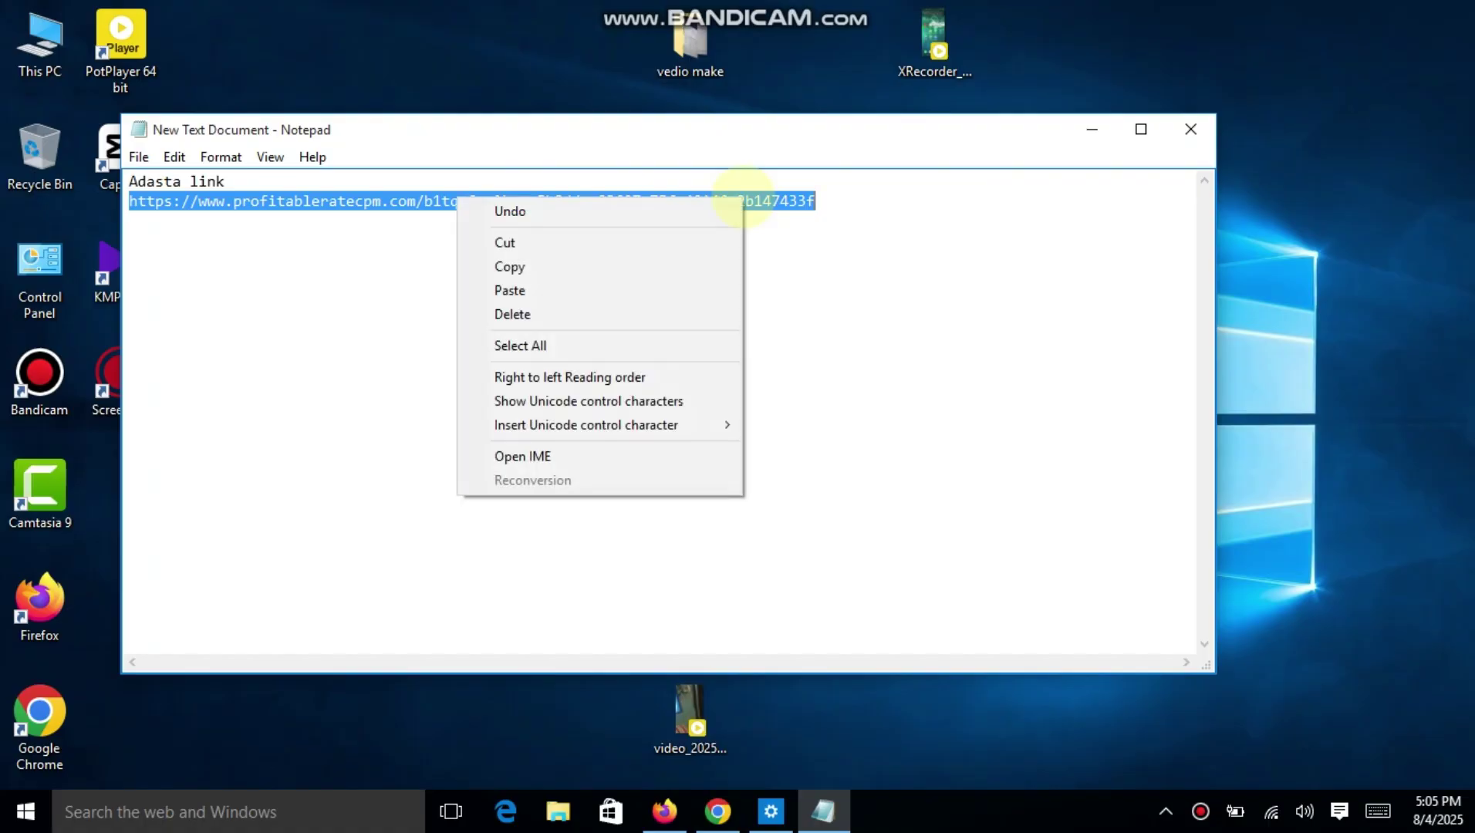
{"action": "left_click", "coordinate": [598, 270]}
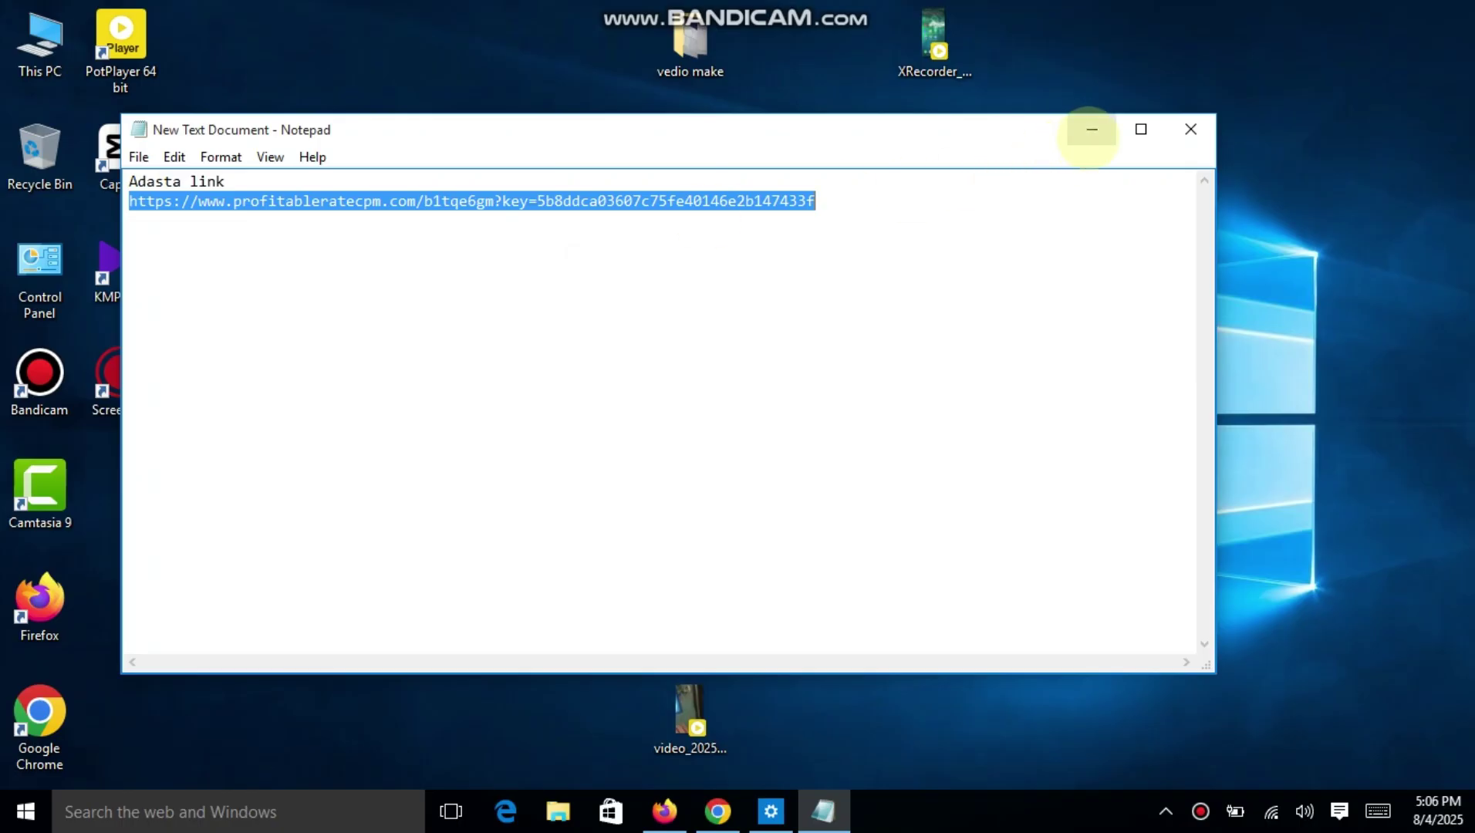
{"action": "left_click", "coordinate": [1091, 130]}
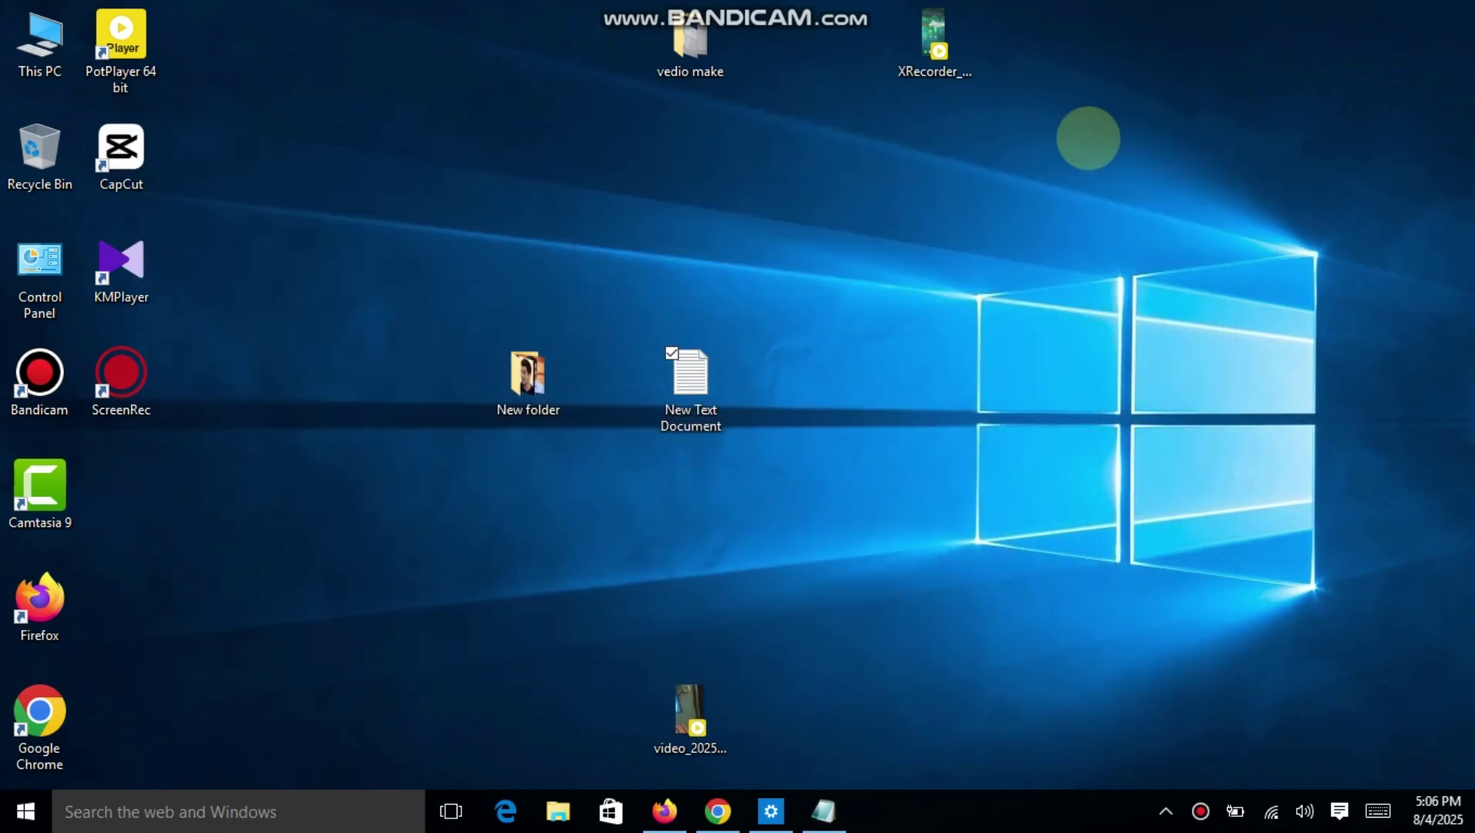
Search Google for 'lisohort link' in a new Chrome tab.
{"action": "left_click", "coordinate": [717, 811]}
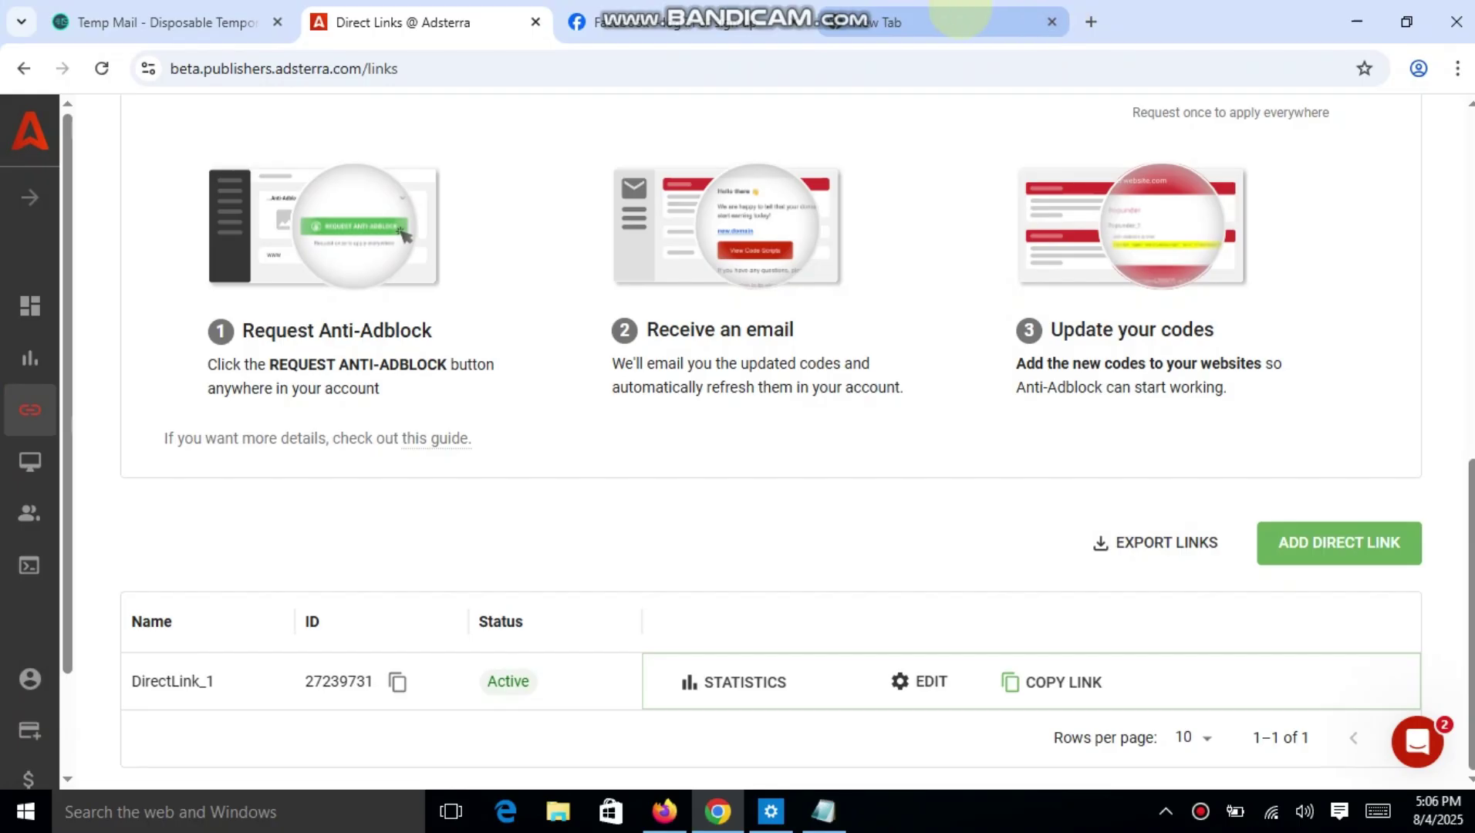
{"action": "left_click", "coordinate": [848, 22]}
{"action": "left_click", "coordinate": [738, 69]}
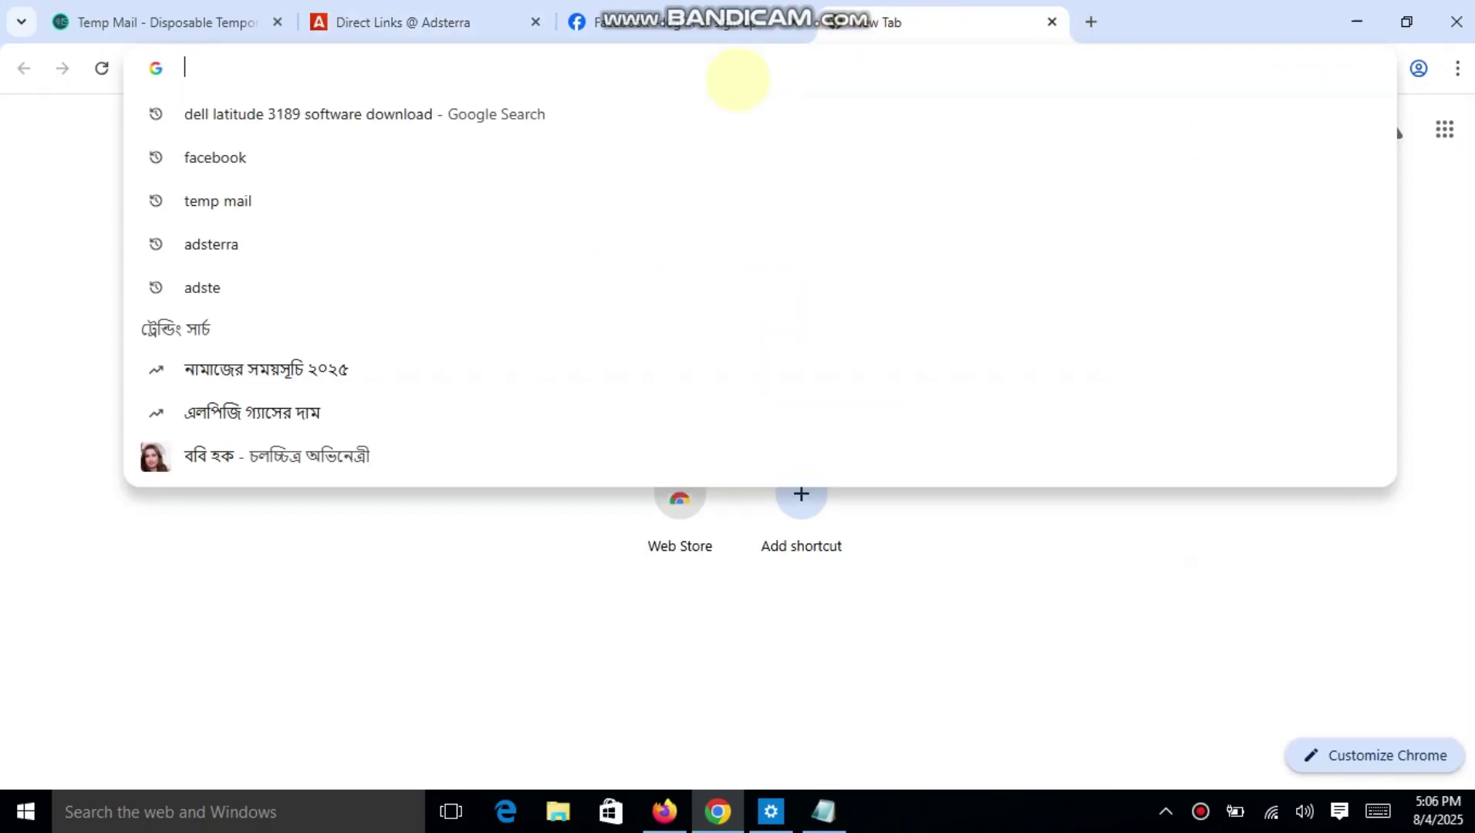
{"action": "type", "text": "li"}
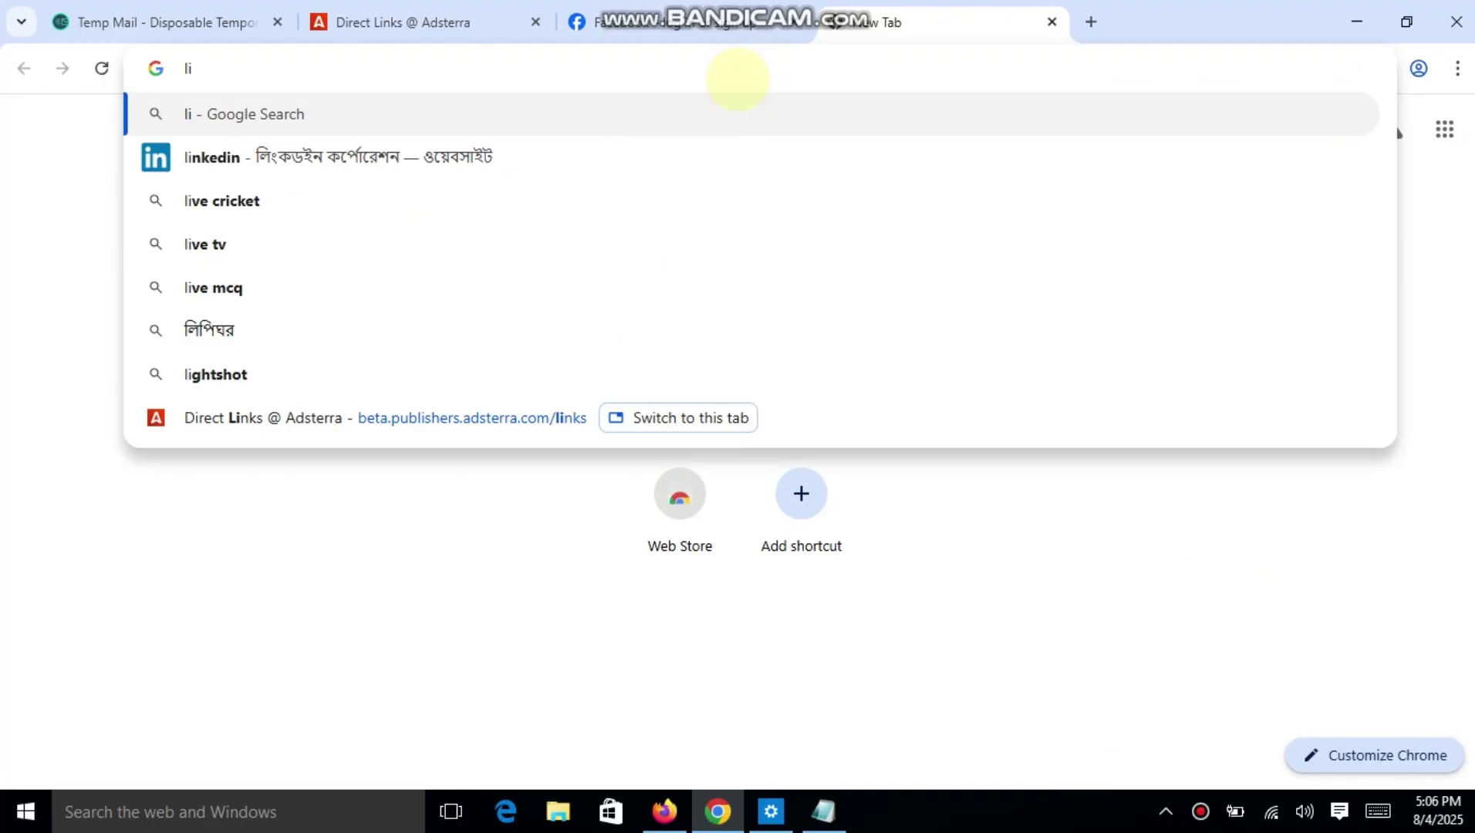
{"action": "type", "text": "n "}
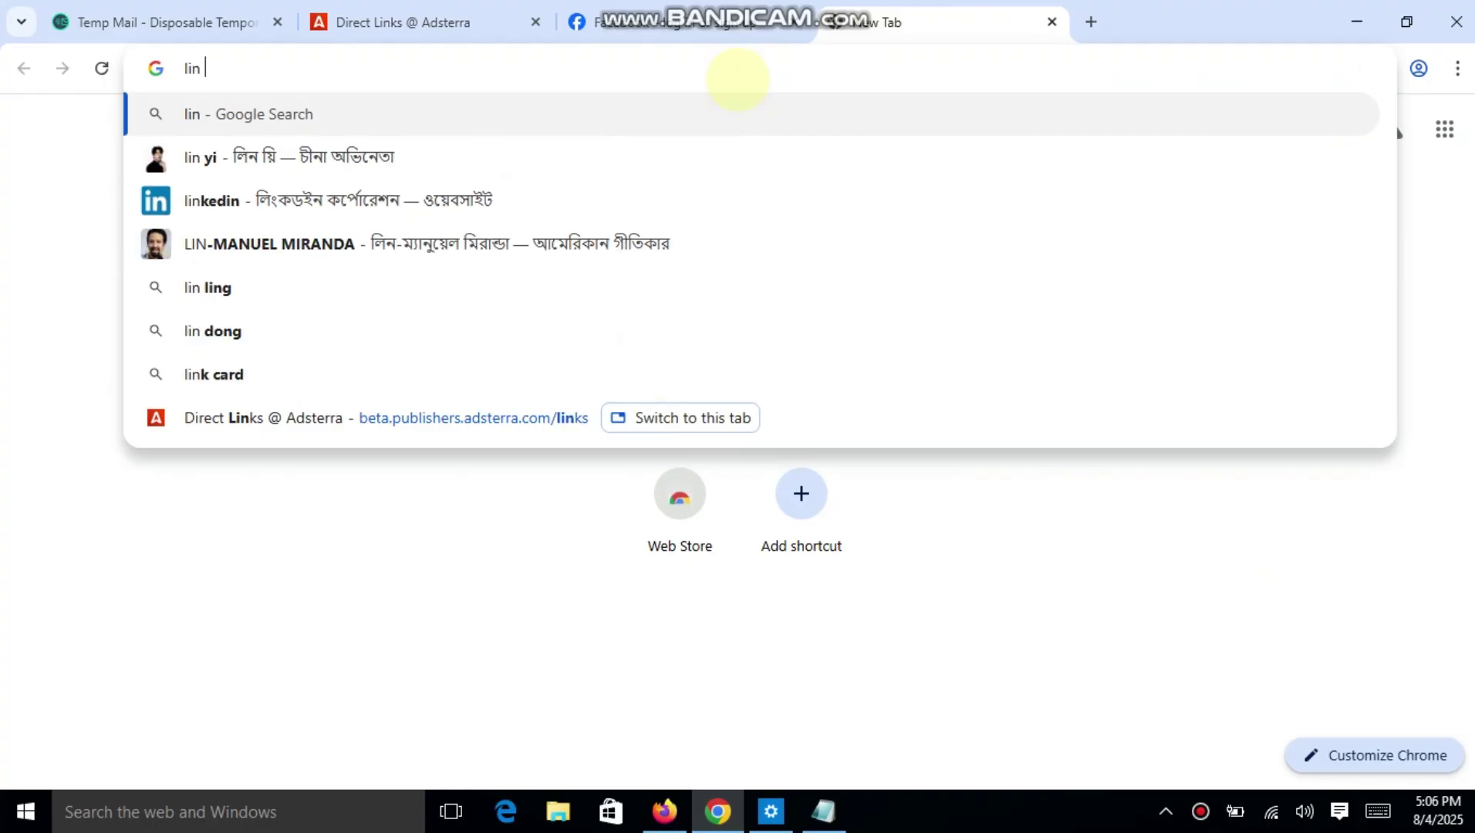
{"action": "type", "text": "so"}
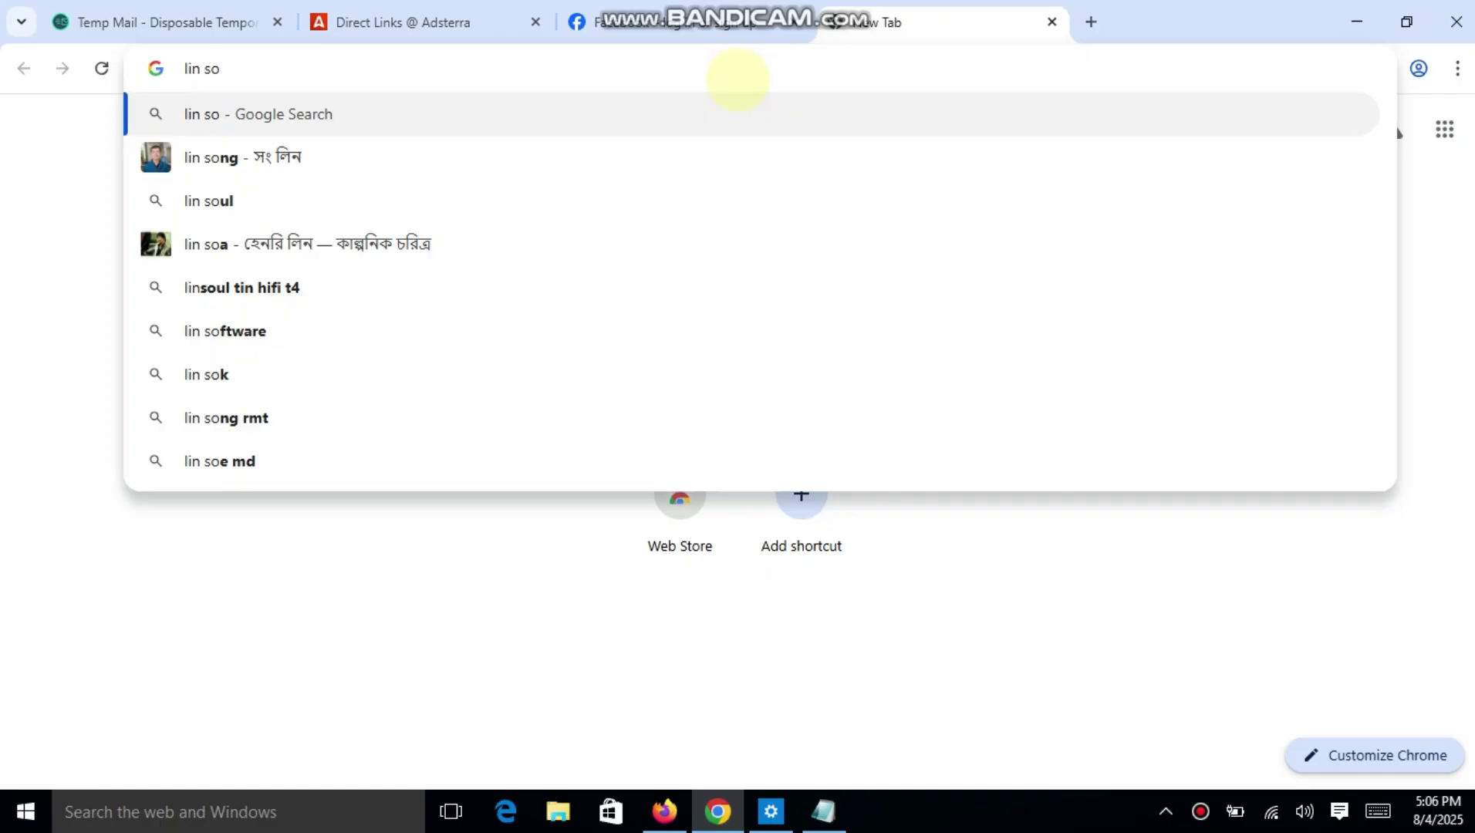
{"action": "key", "text": "BackSpace"}
{"action": "key", "text": "BackSpace"}
{"action": "key", "text": "BackSpace"}
{"action": "key", "text": "BackSpace"}
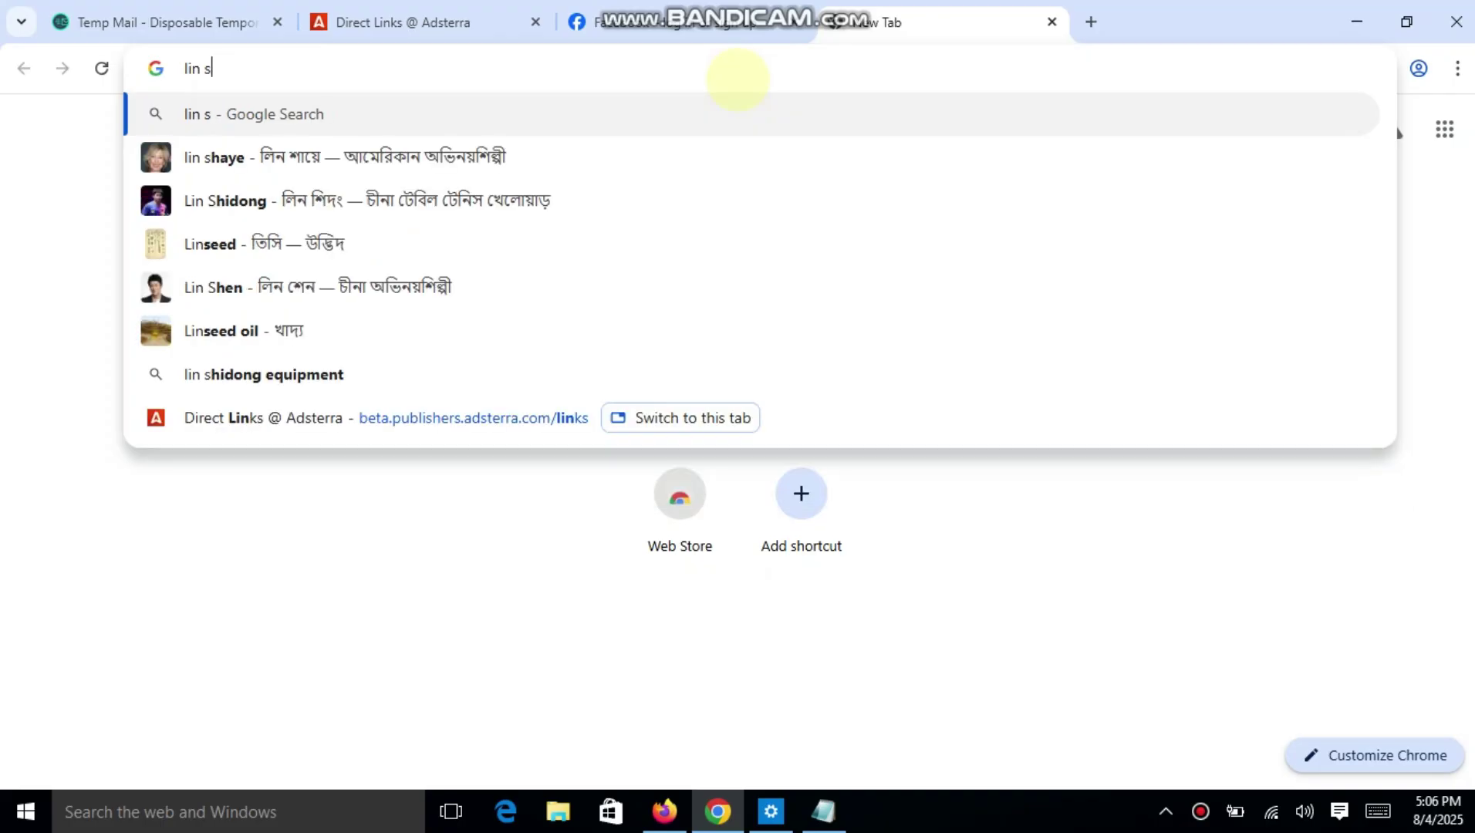
{"action": "type", "text": "soho"}
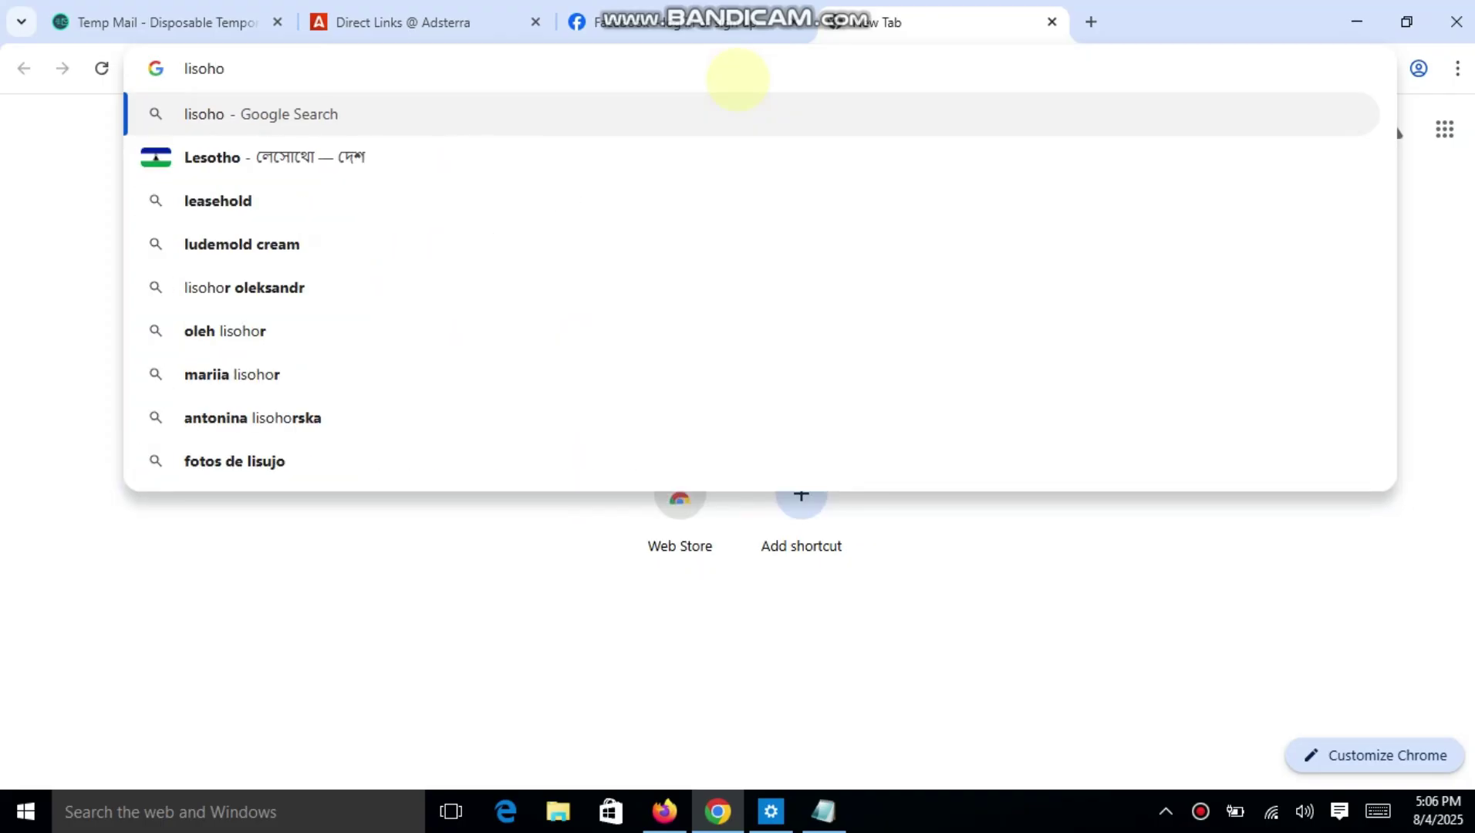
{"action": "type", "text": "rt "}
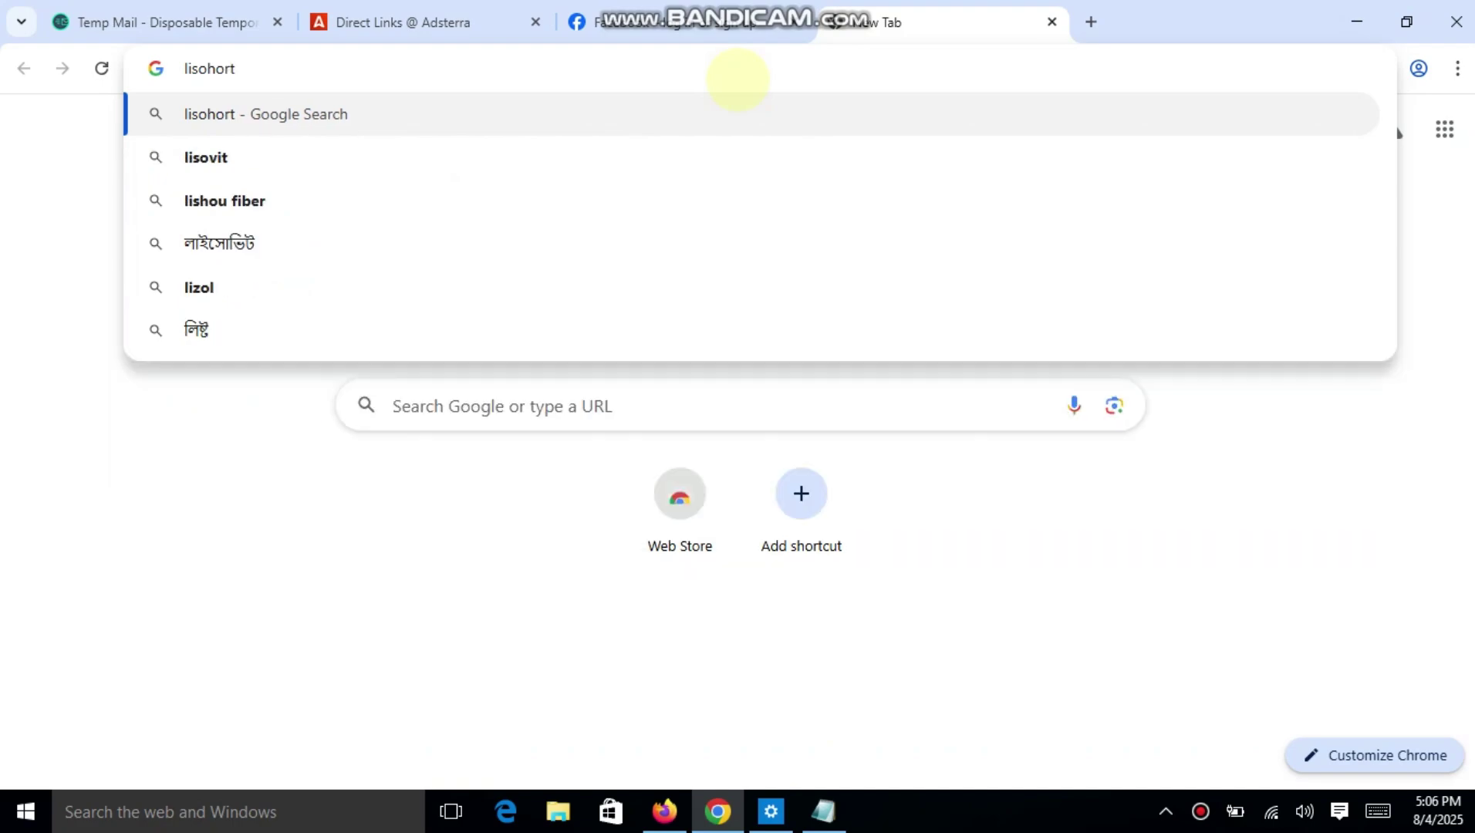
{"action": "type", "text": "li"}
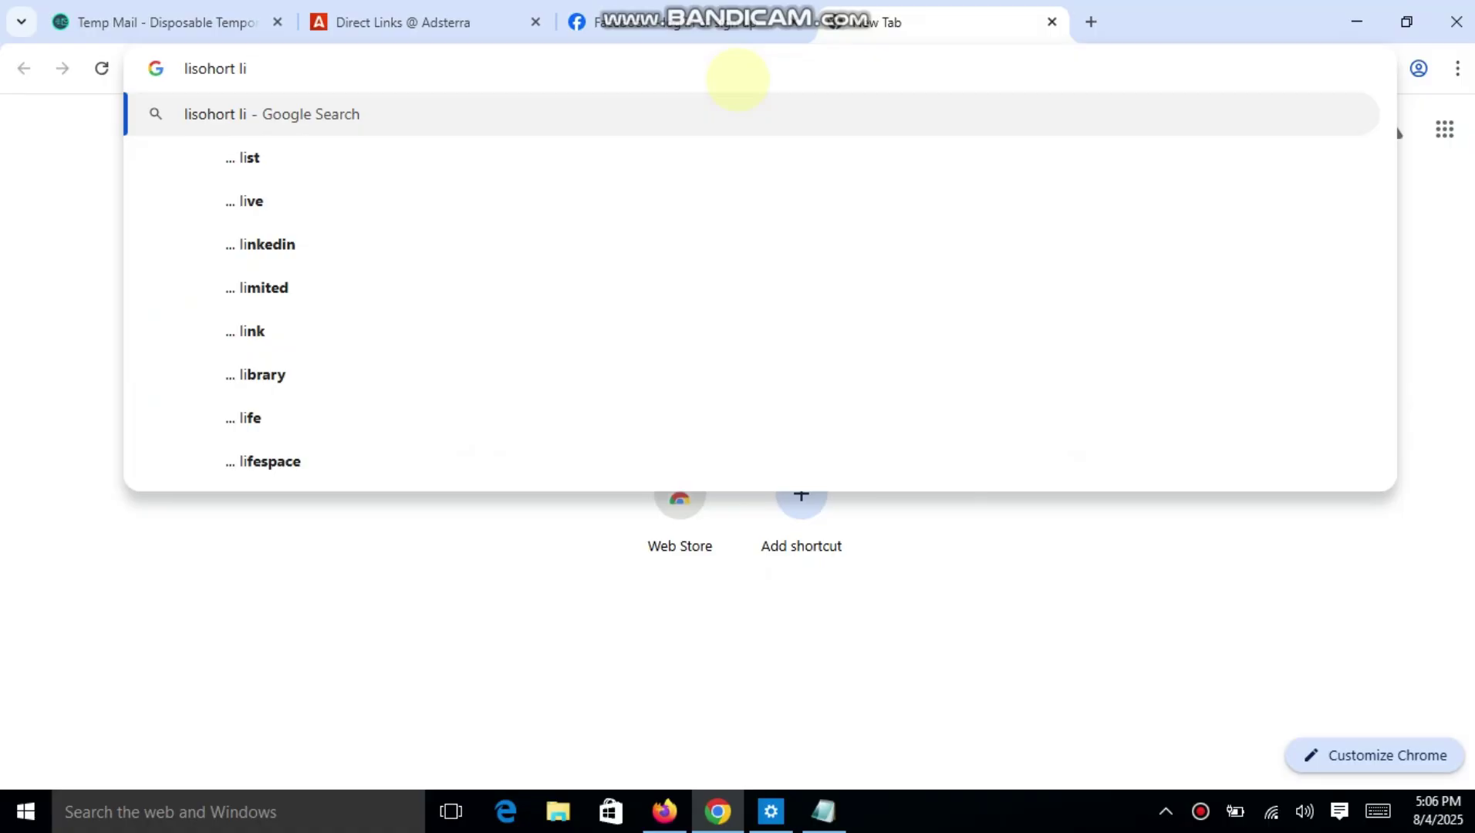
{"action": "type", "text": "nk"}
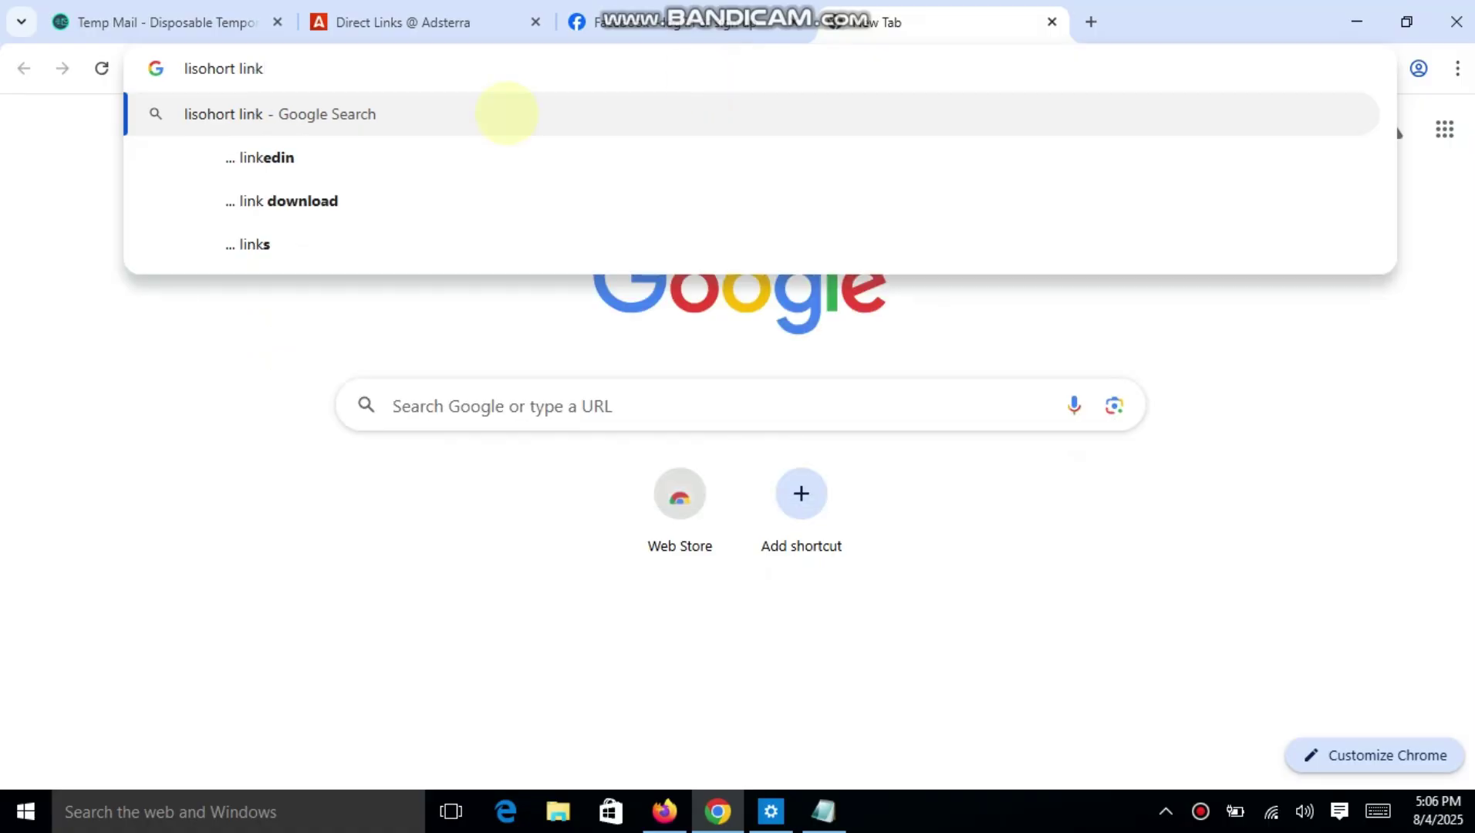
{"action": "key", "text": "Return"}
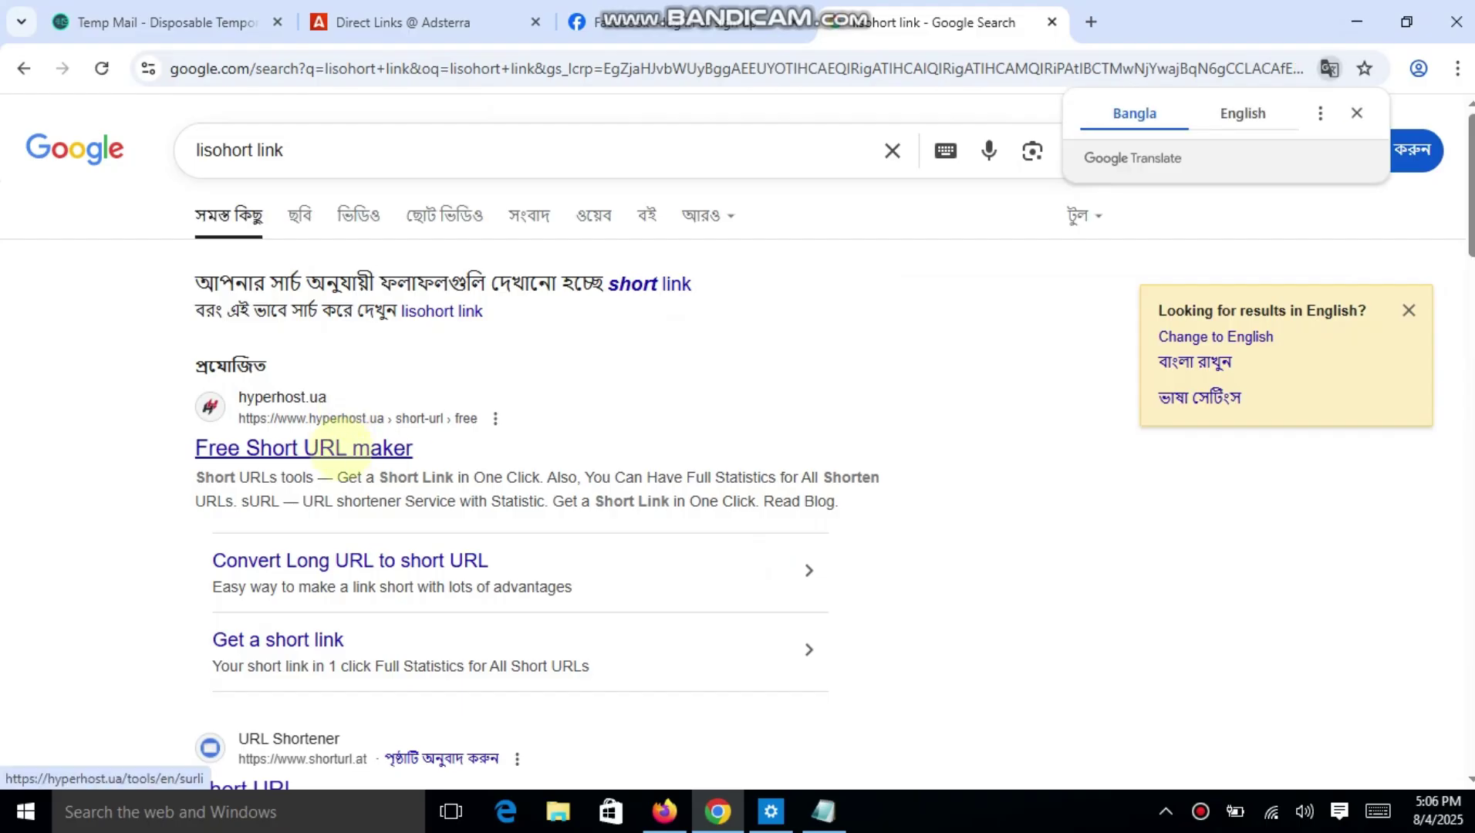
Open the hyperhost.ua Free Short URL maker and shorten the pasted Direct Link.
{"action": "left_click", "coordinate": [339, 446]}
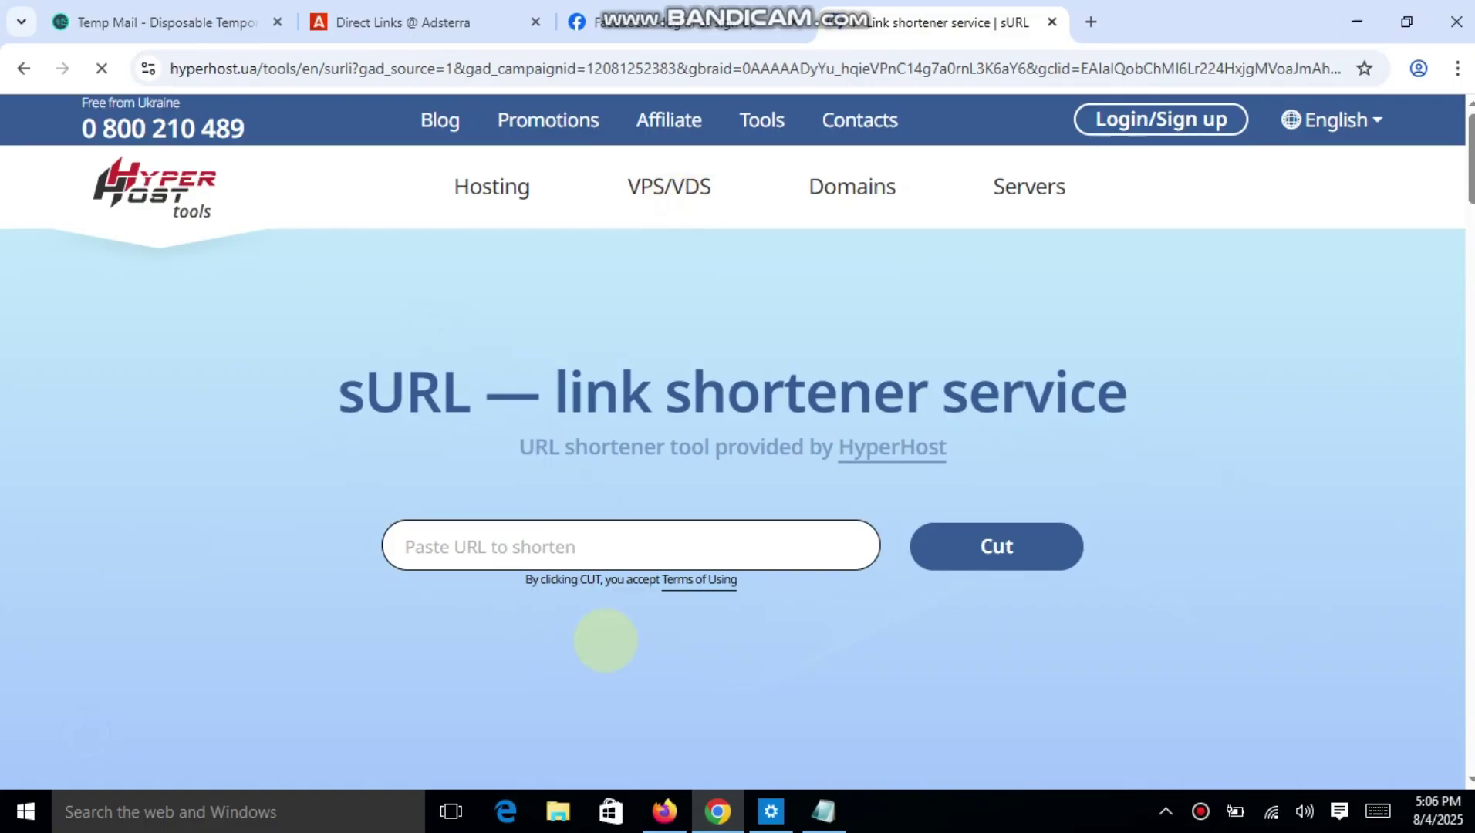
{"action": "left_click", "coordinate": [610, 545]}
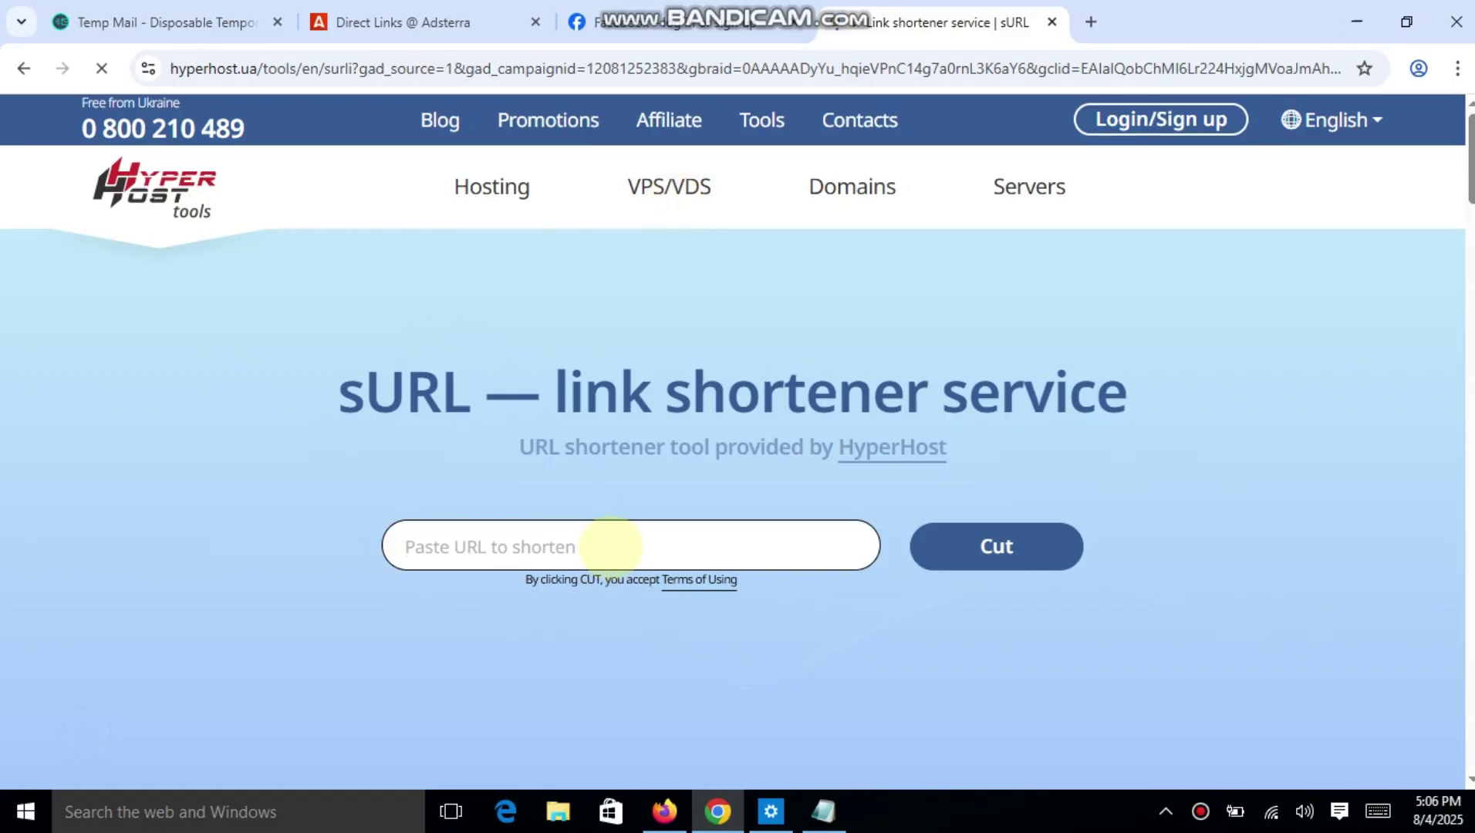
{"action": "key", "text": "ctrl+v"}
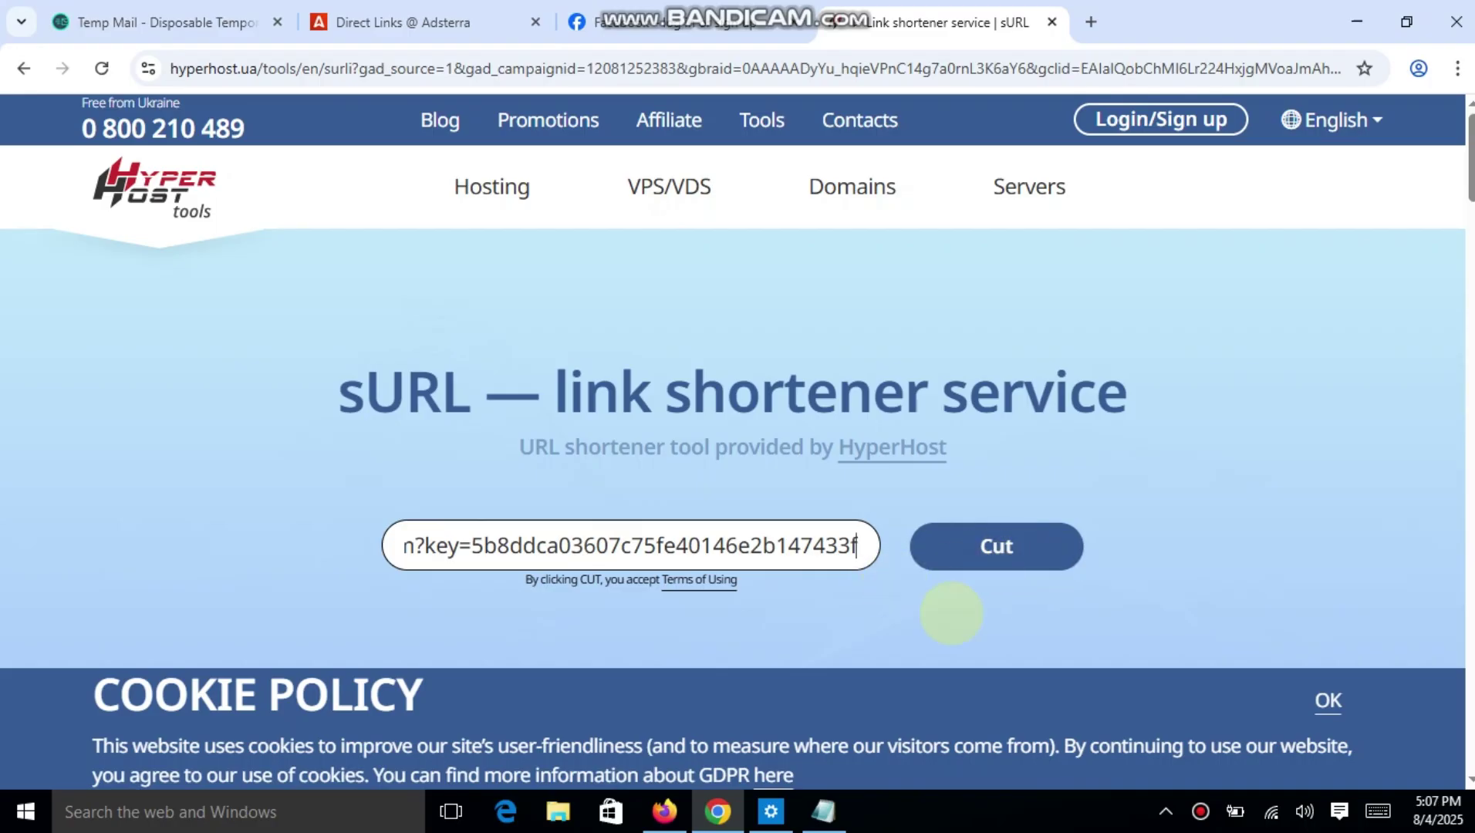
{"action": "left_click", "coordinate": [996, 564]}
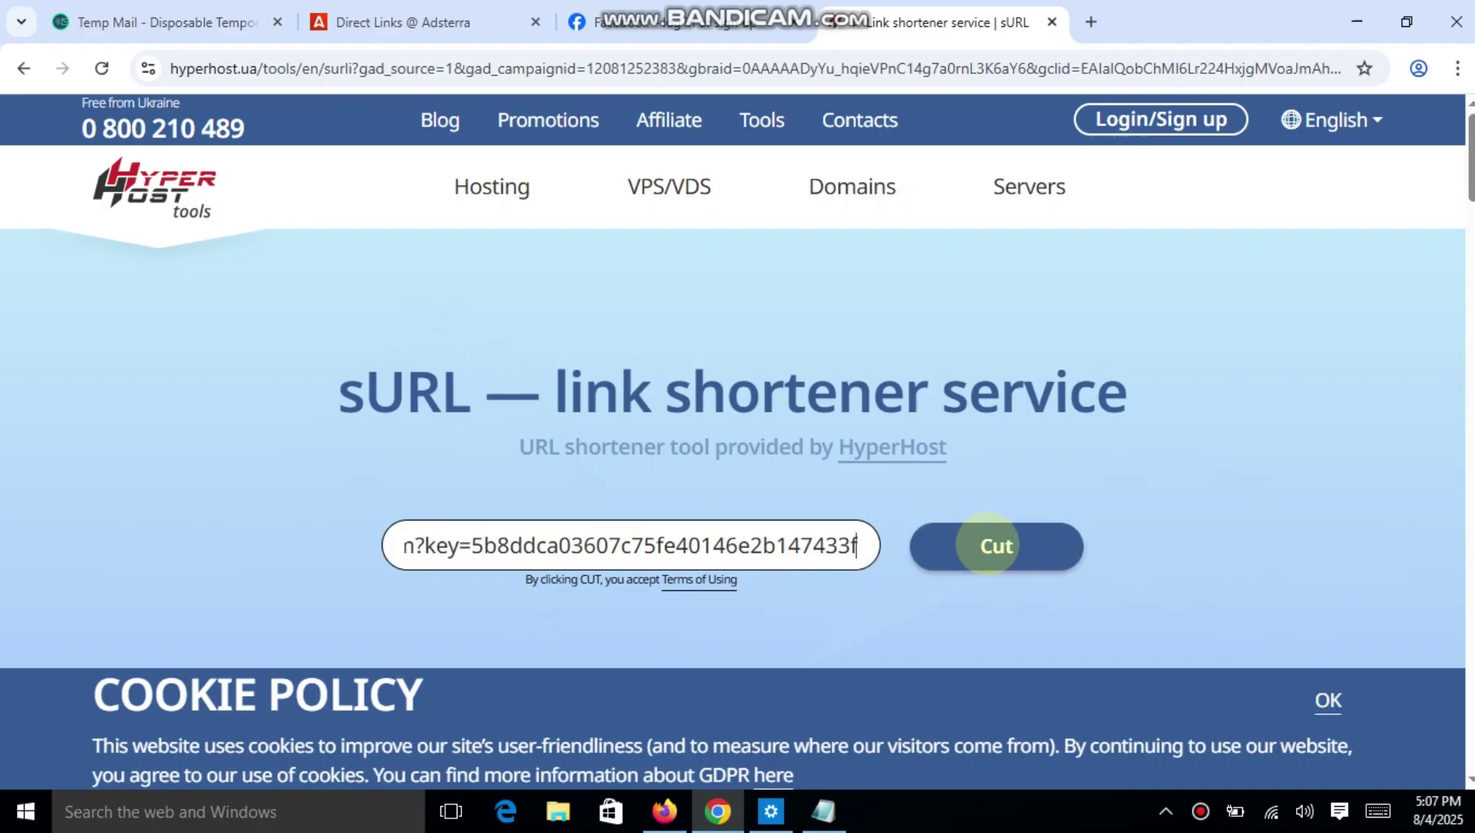
{"action": "left_click", "coordinate": [988, 537]}
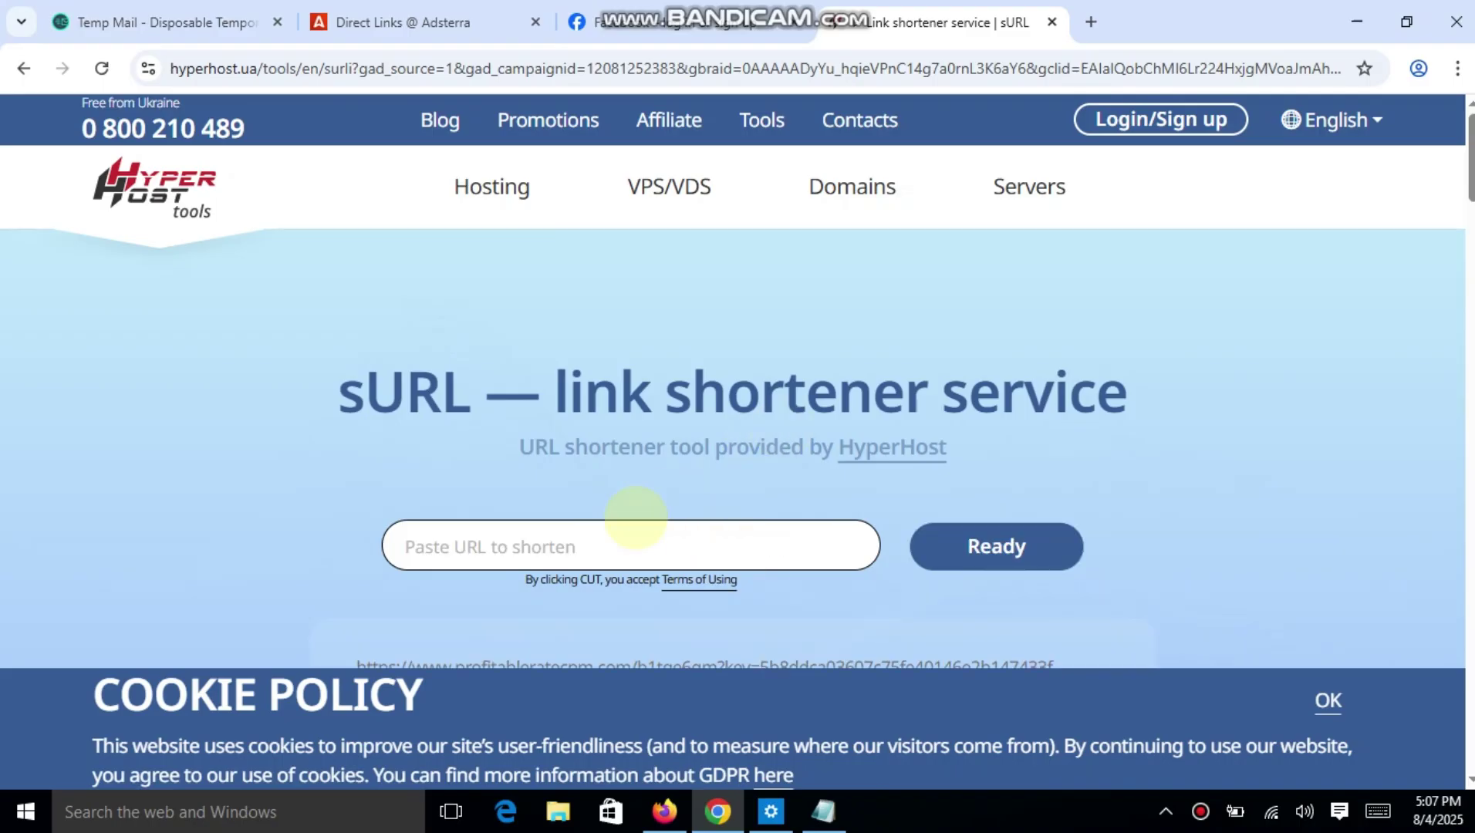
{"action": "left_click", "coordinate": [610, 548]}
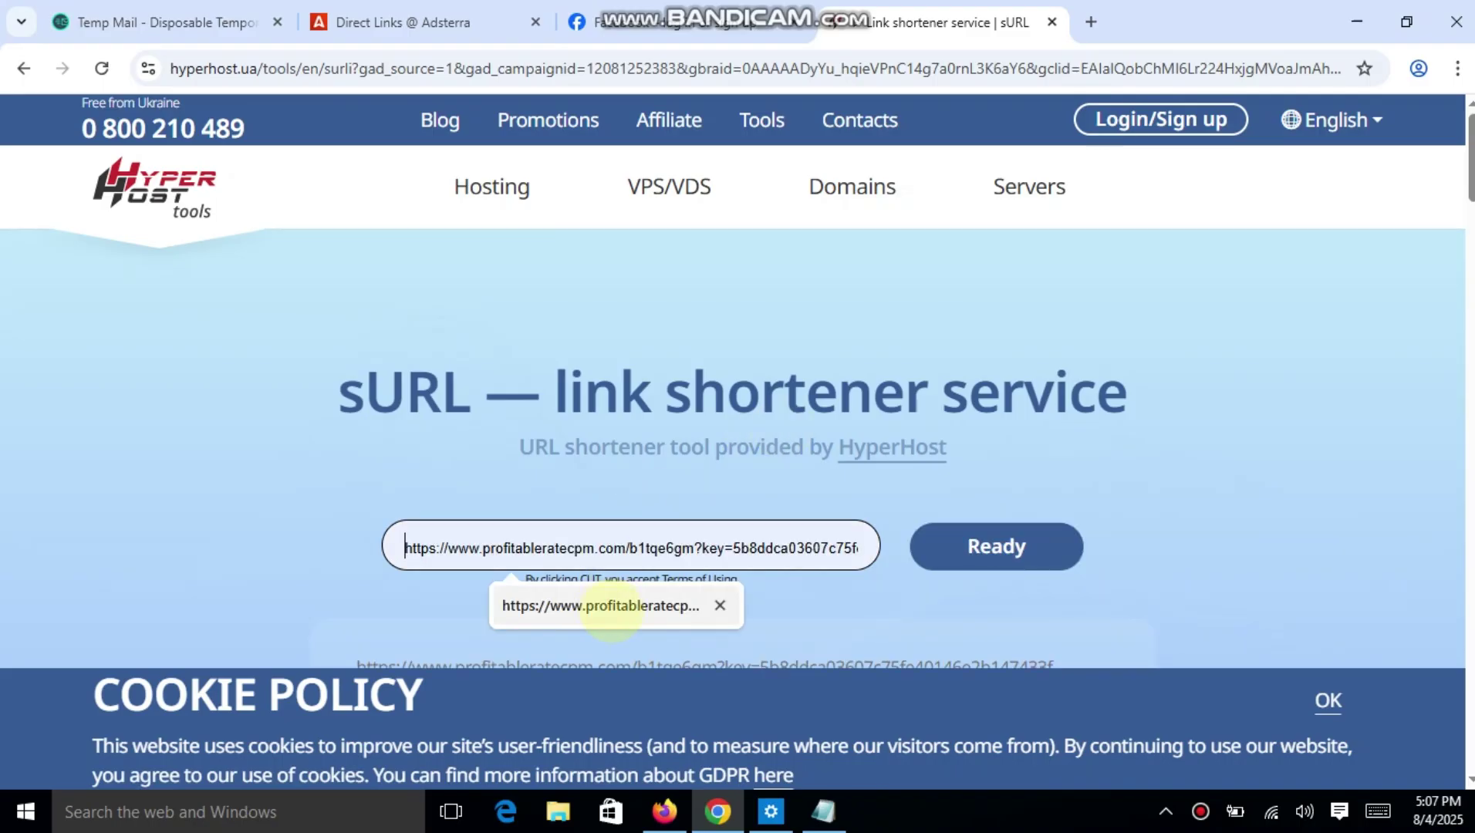
{"action": "left_click", "coordinate": [601, 605]}
{"action": "left_click", "coordinate": [984, 546]}
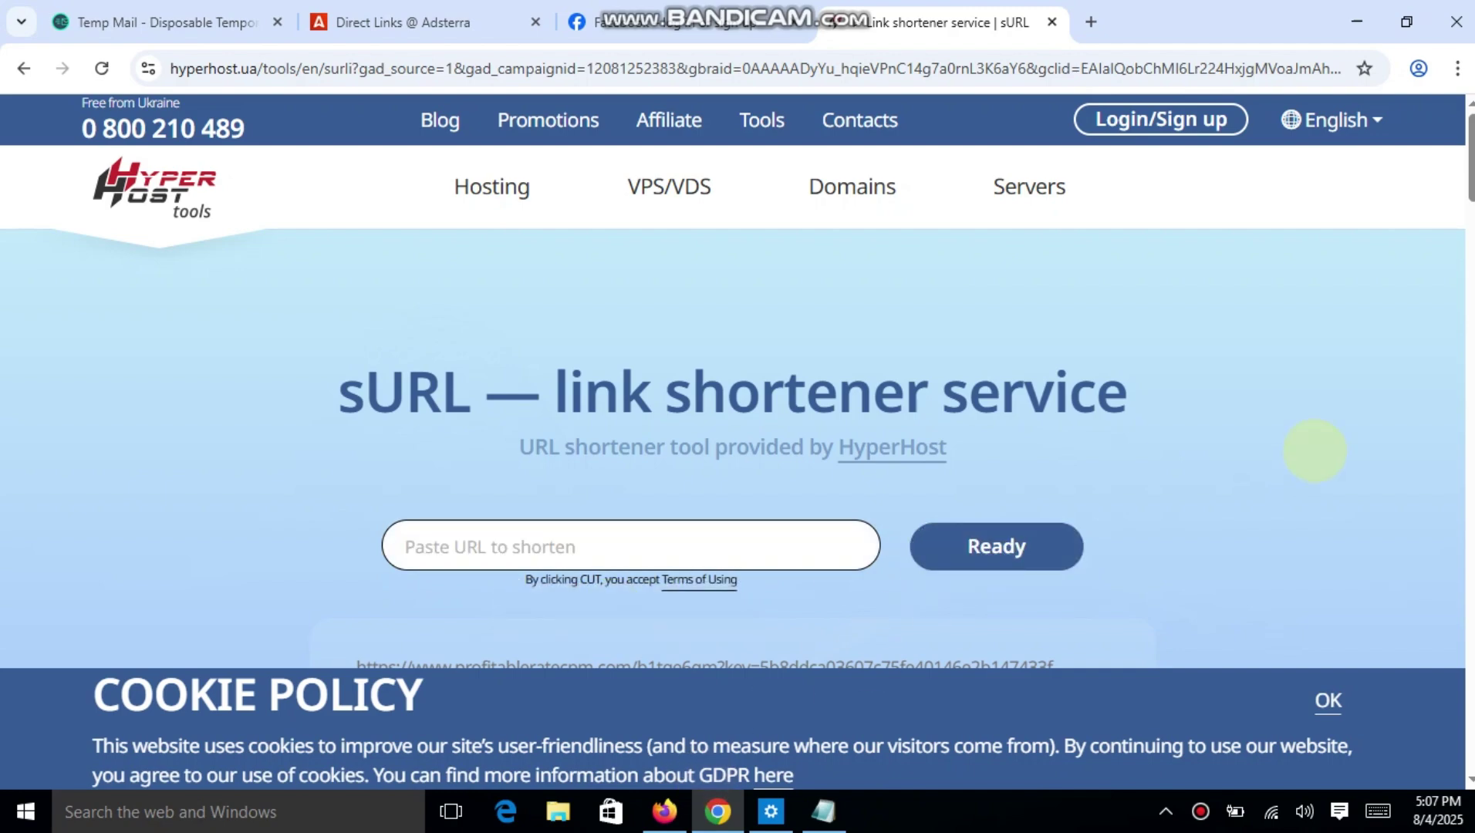
{"action": "scroll", "coordinate": [1315, 450], "scroll_direction": "down", "scroll_amount": 5}
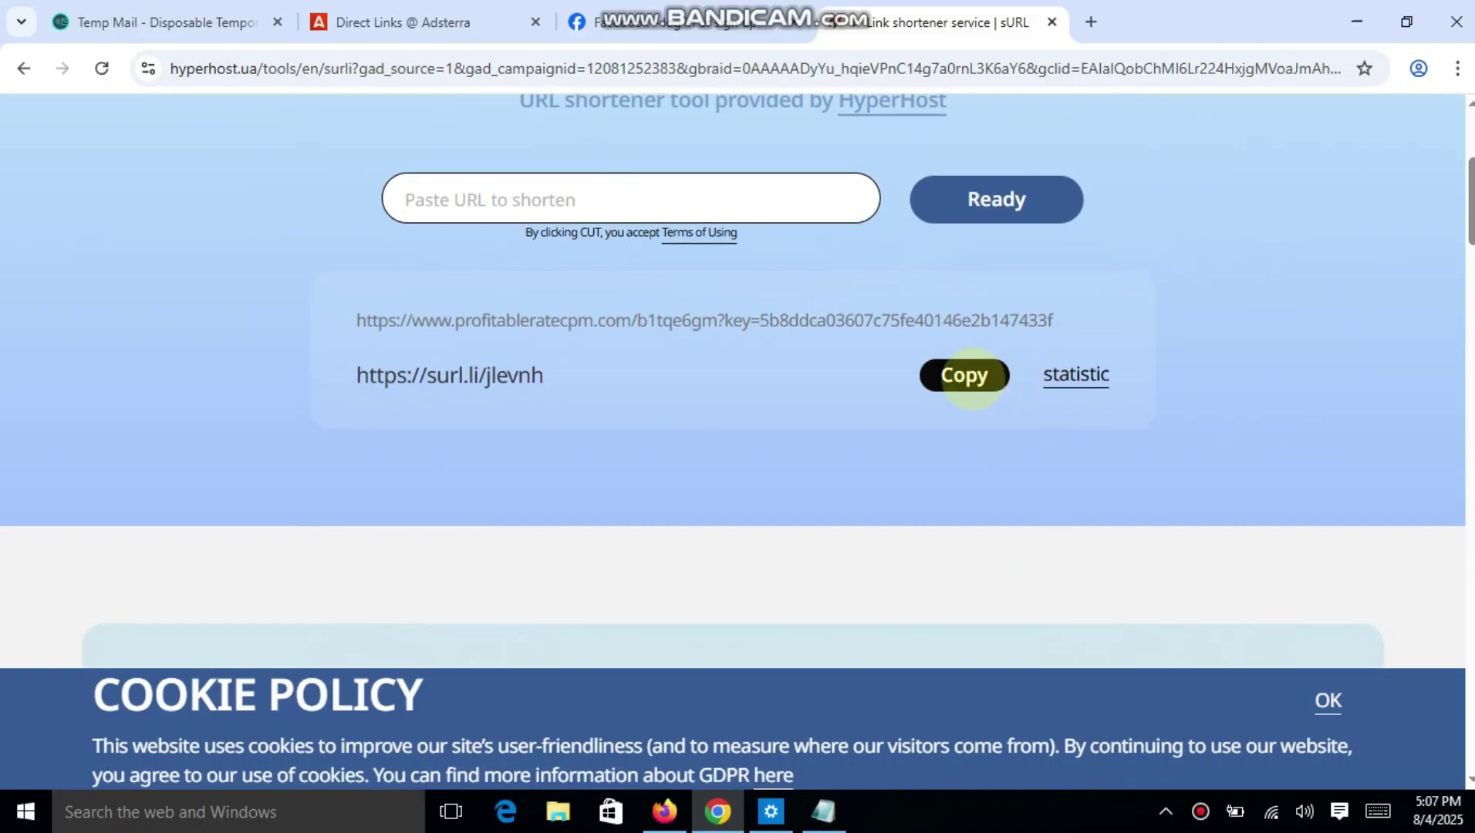
{"action": "left_click", "coordinate": [973, 378]}
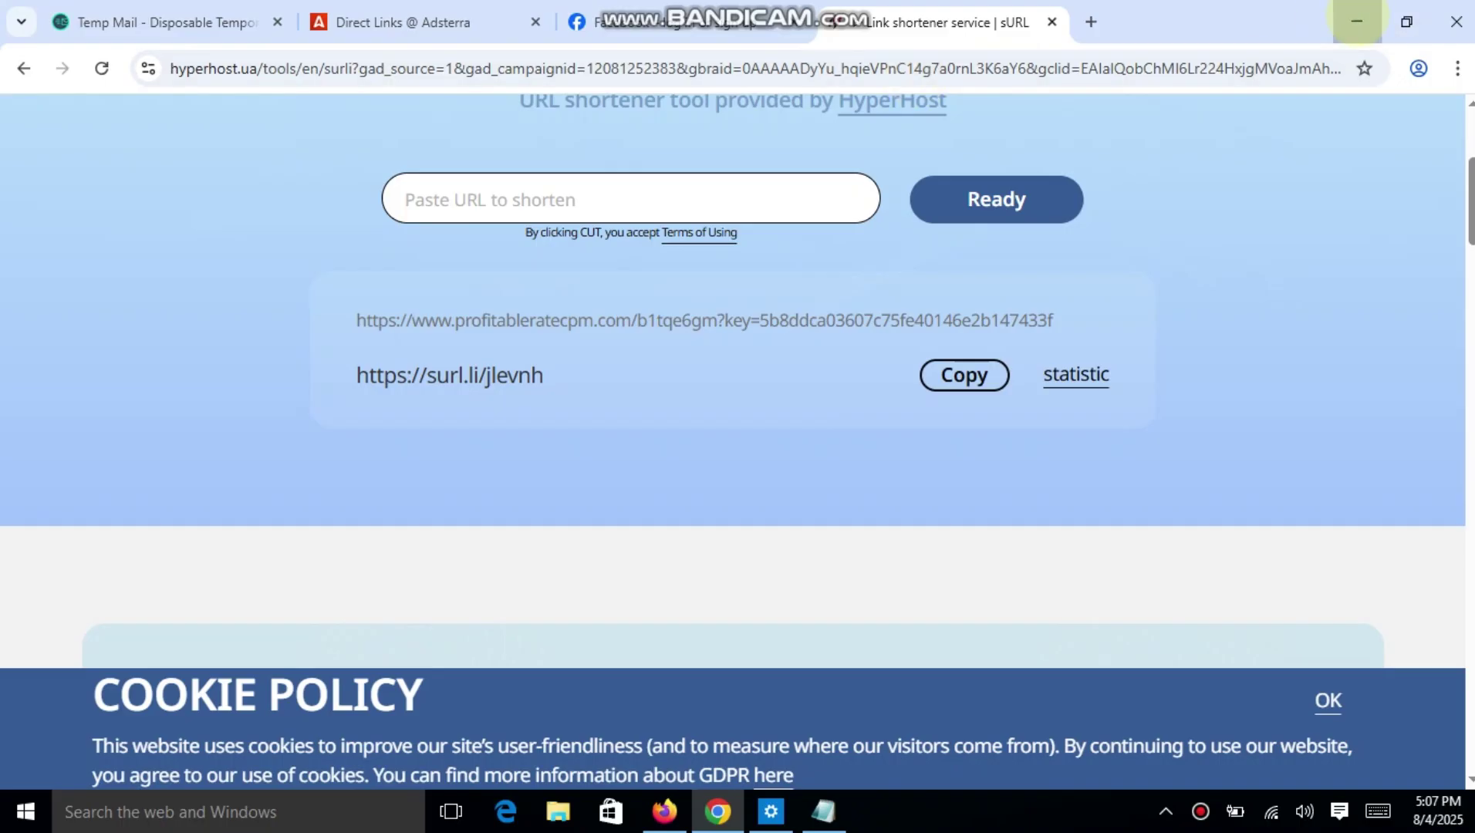
{"action": "left_click", "coordinate": [1356, 22]}
{"action": "left_click", "coordinate": [840, 809]}
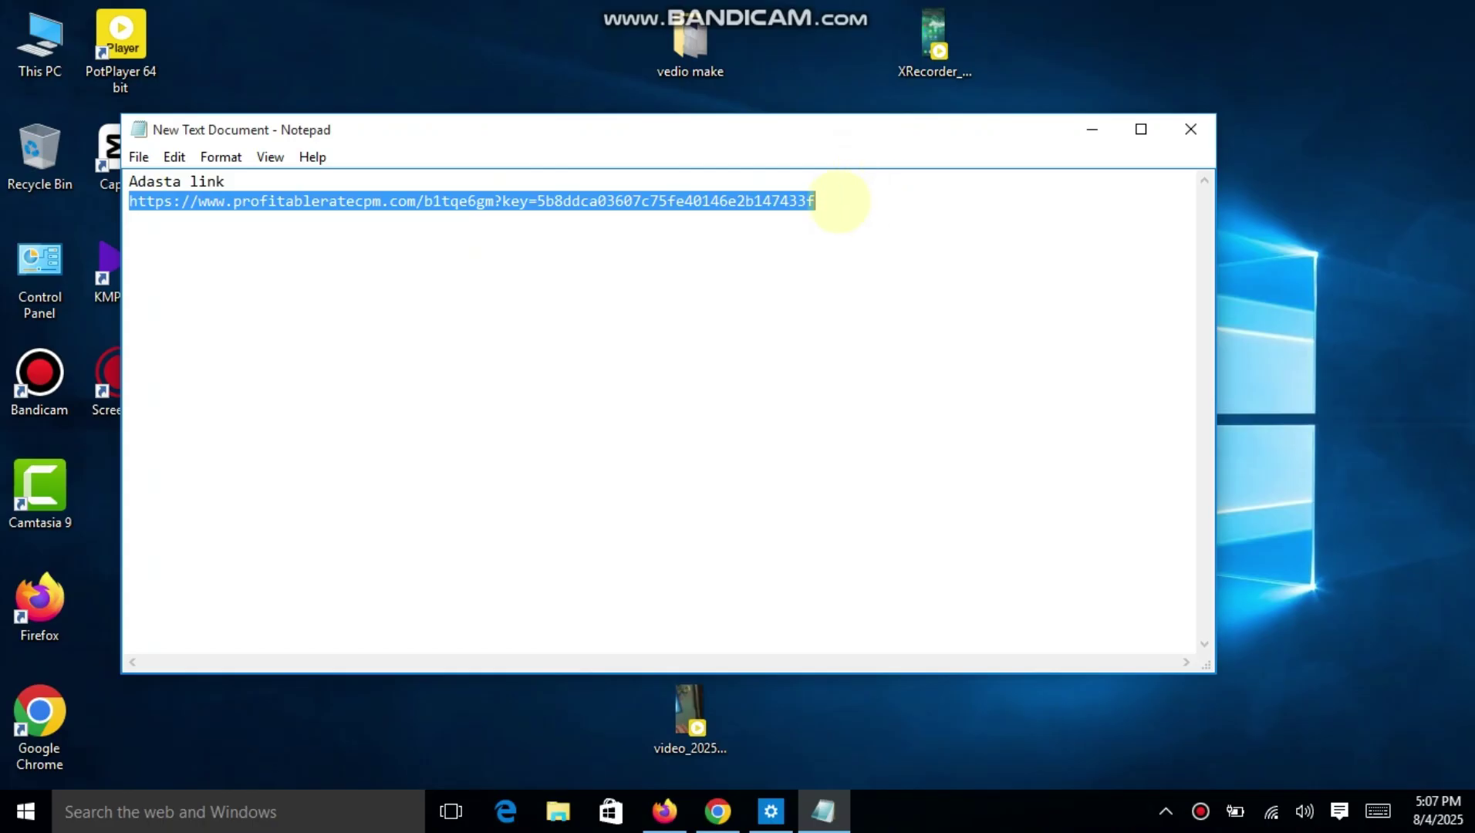
{"action": "left_click", "coordinate": [839, 200]}
{"action": "key", "text": "Return"}
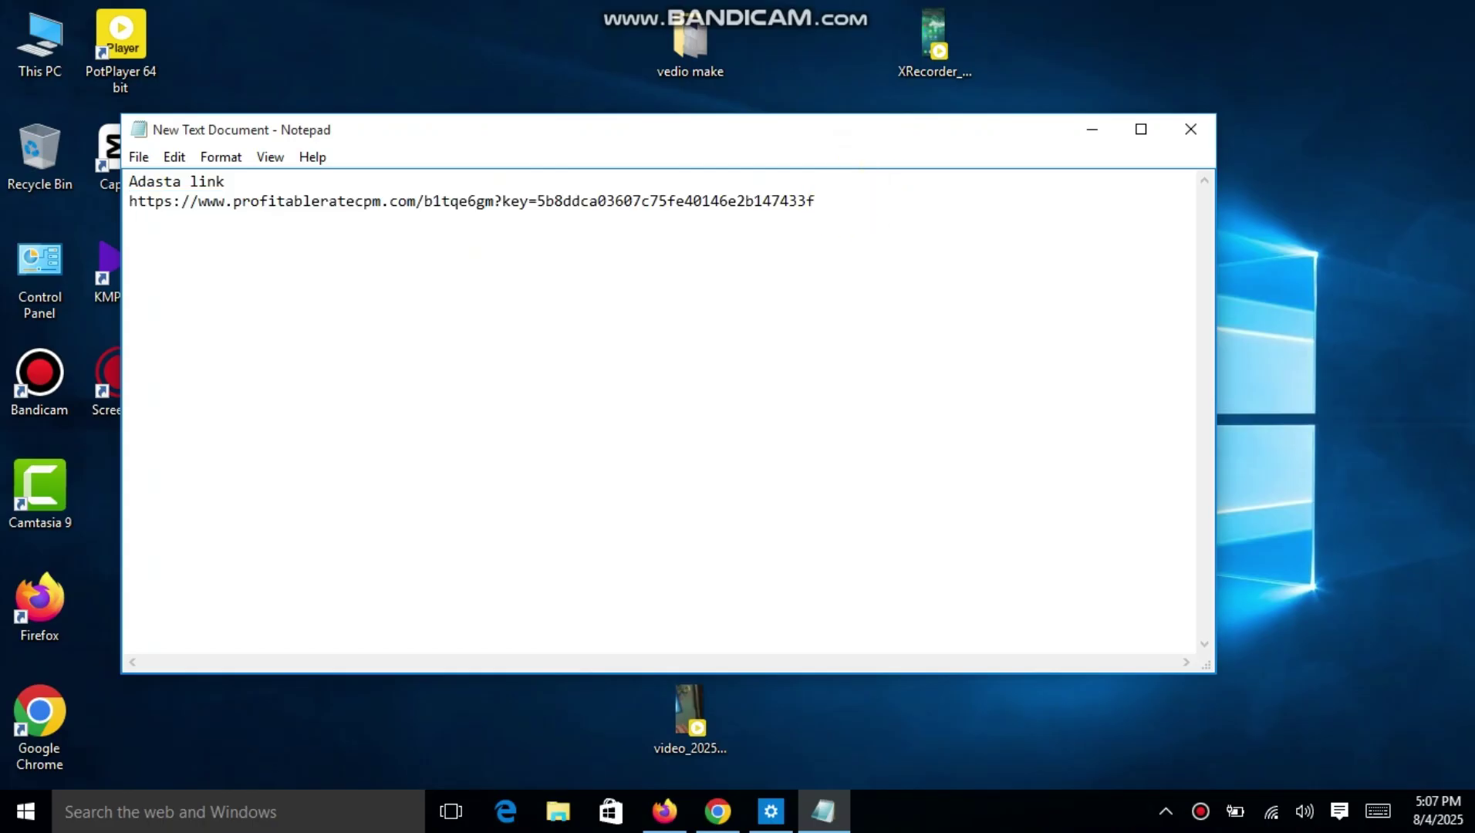
{"action": "key", "text": "ctrl+v"}
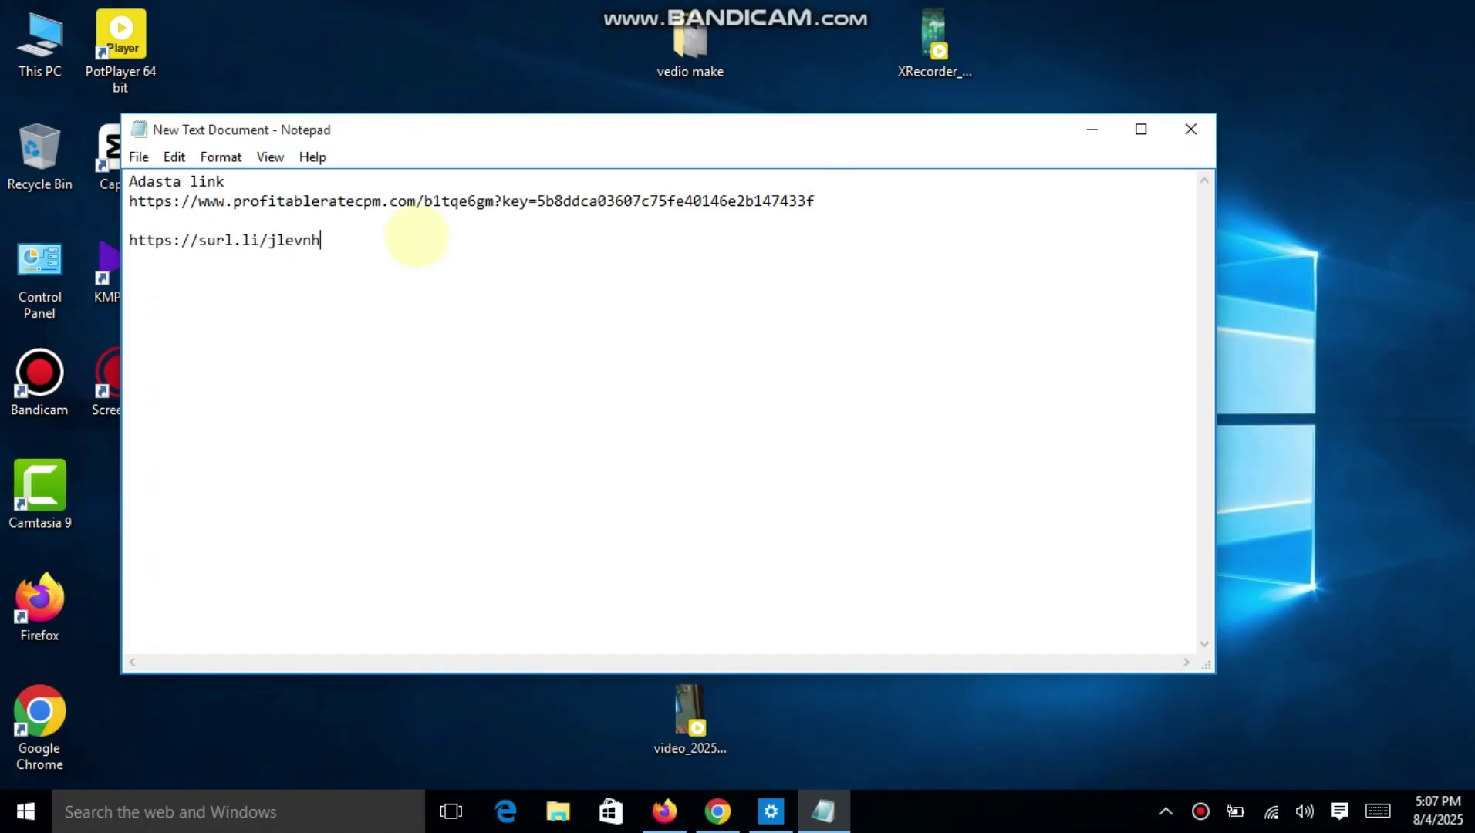
{"action": "left_click_drag", "start_coordinate": [330, 241], "coordinate": [102, 240]}
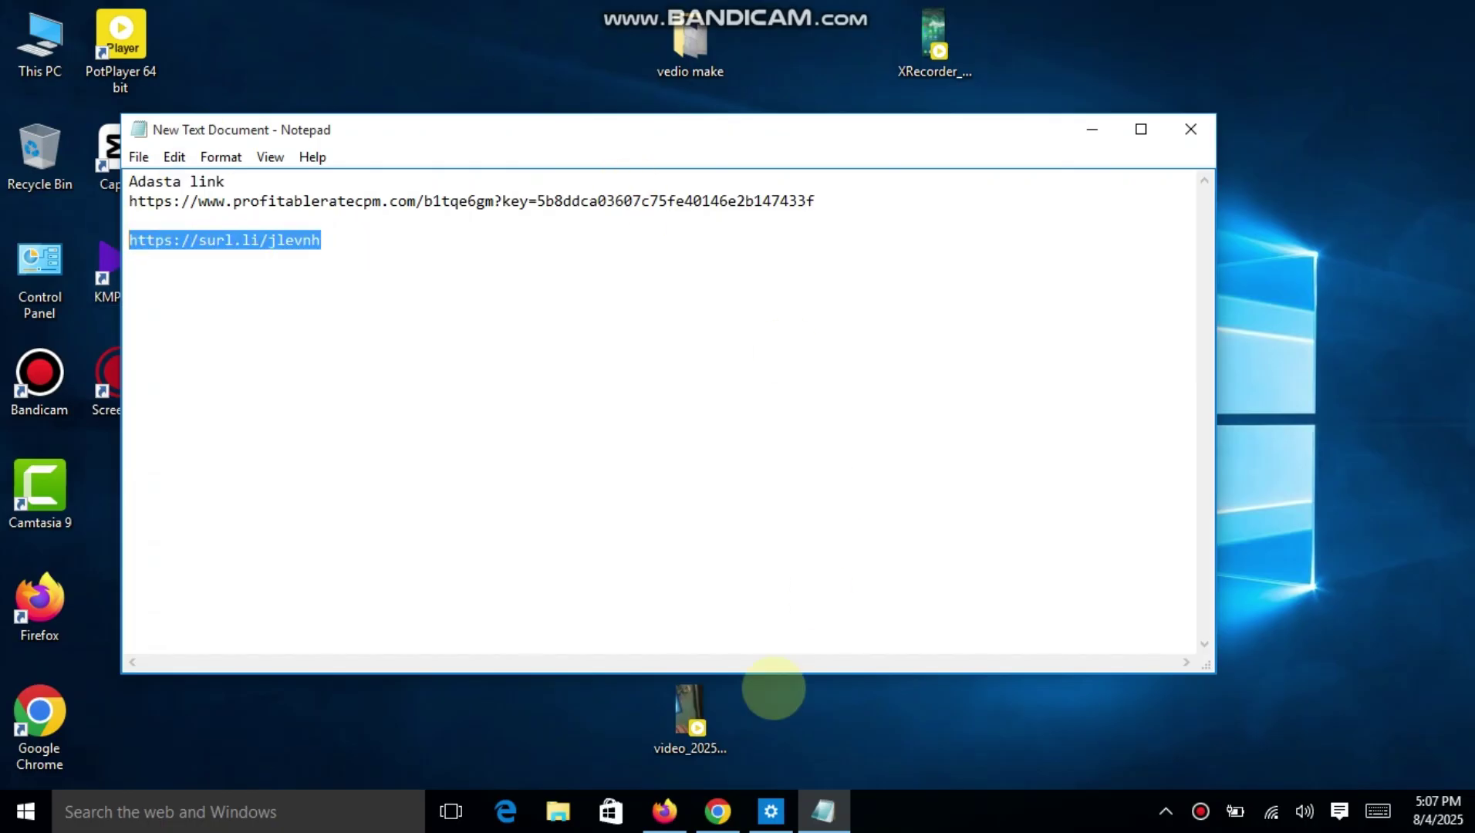
{"action": "left_click", "coordinate": [717, 812]}
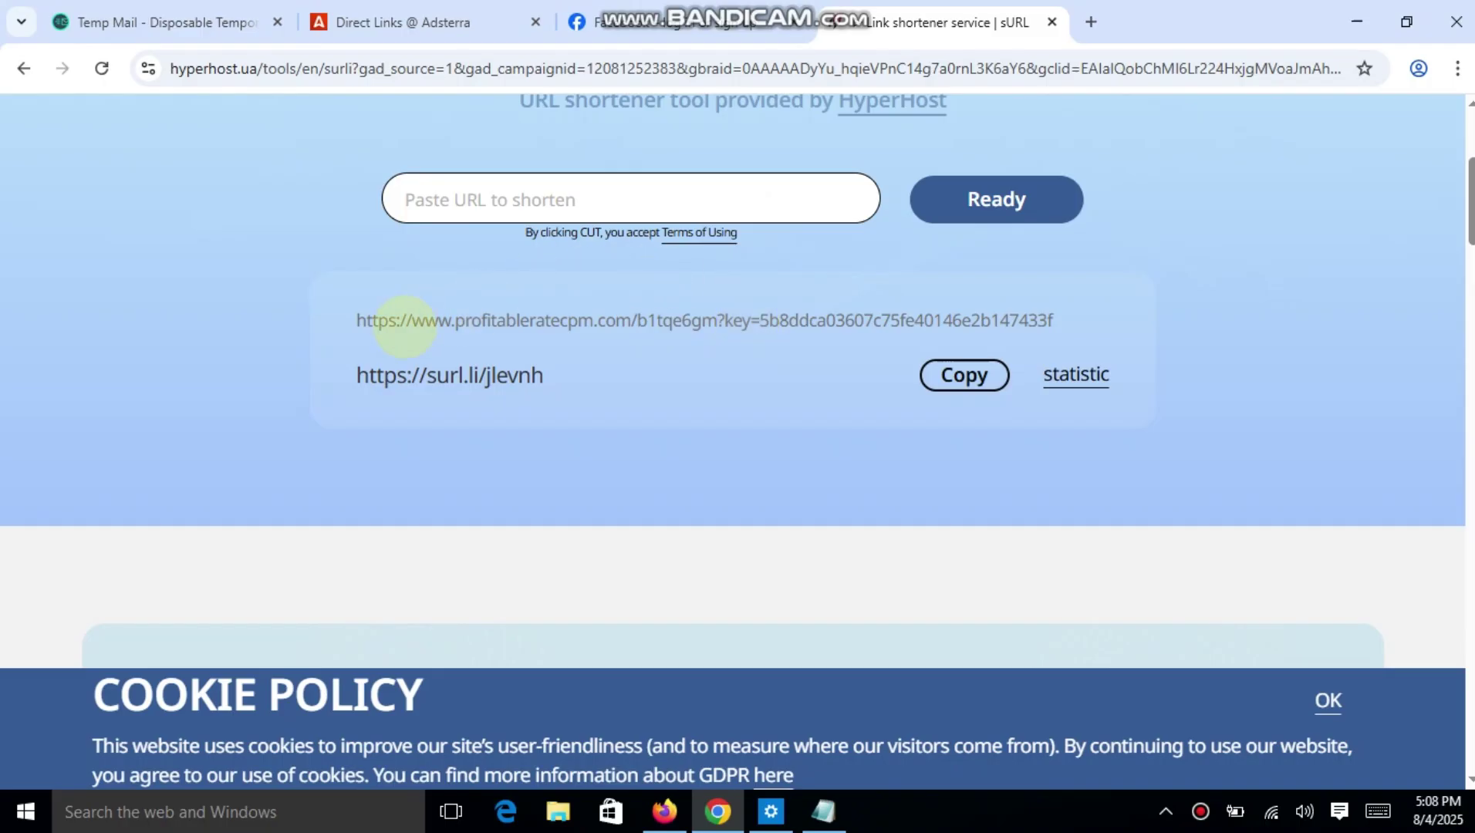
{"action": "left_click_drag", "start_coordinate": [357, 320], "coordinate": [1135, 319]}
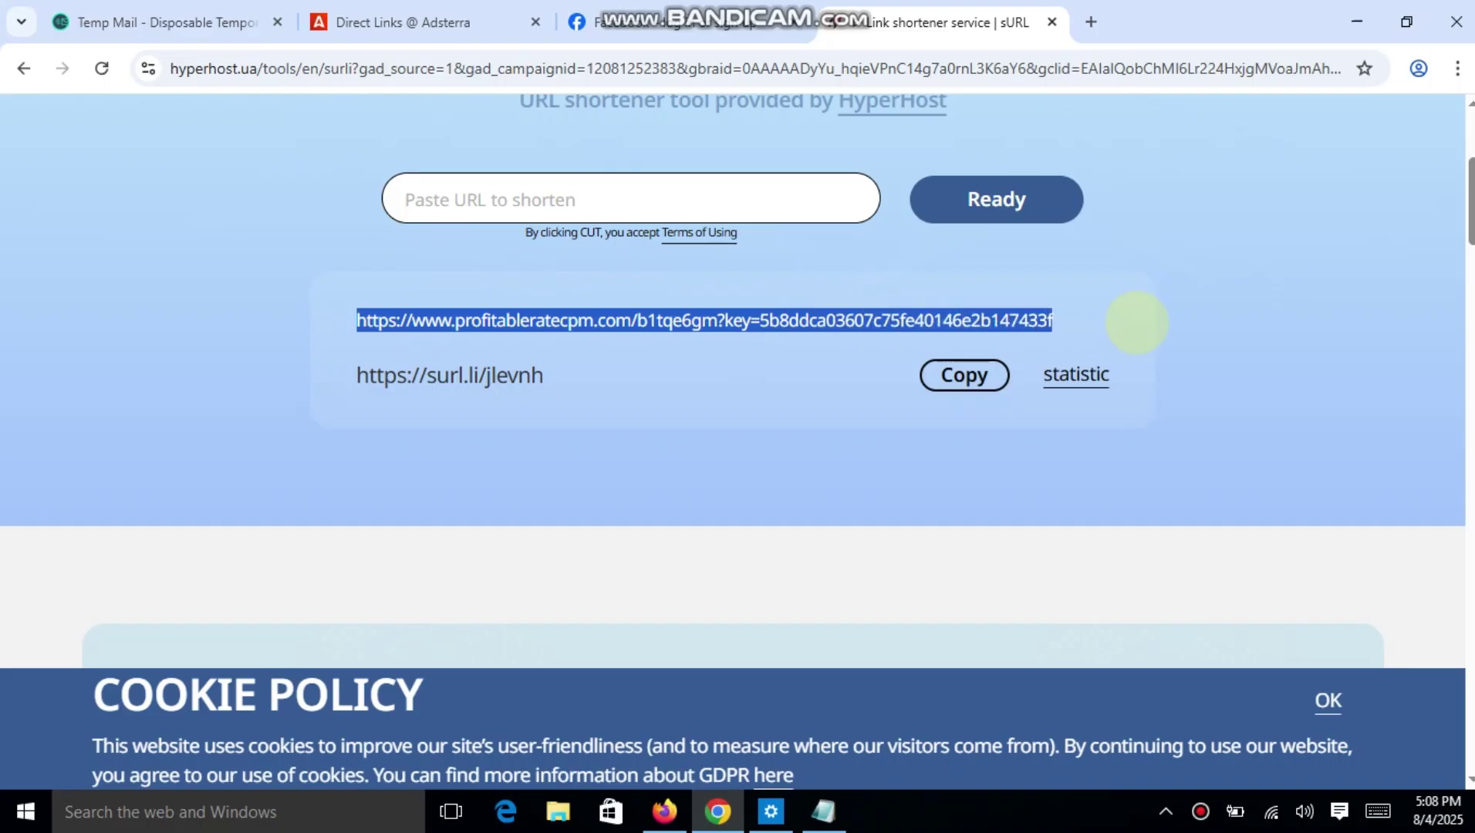
{"action": "left_click_drag", "start_coordinate": [354, 375], "coordinate": [559, 382]}
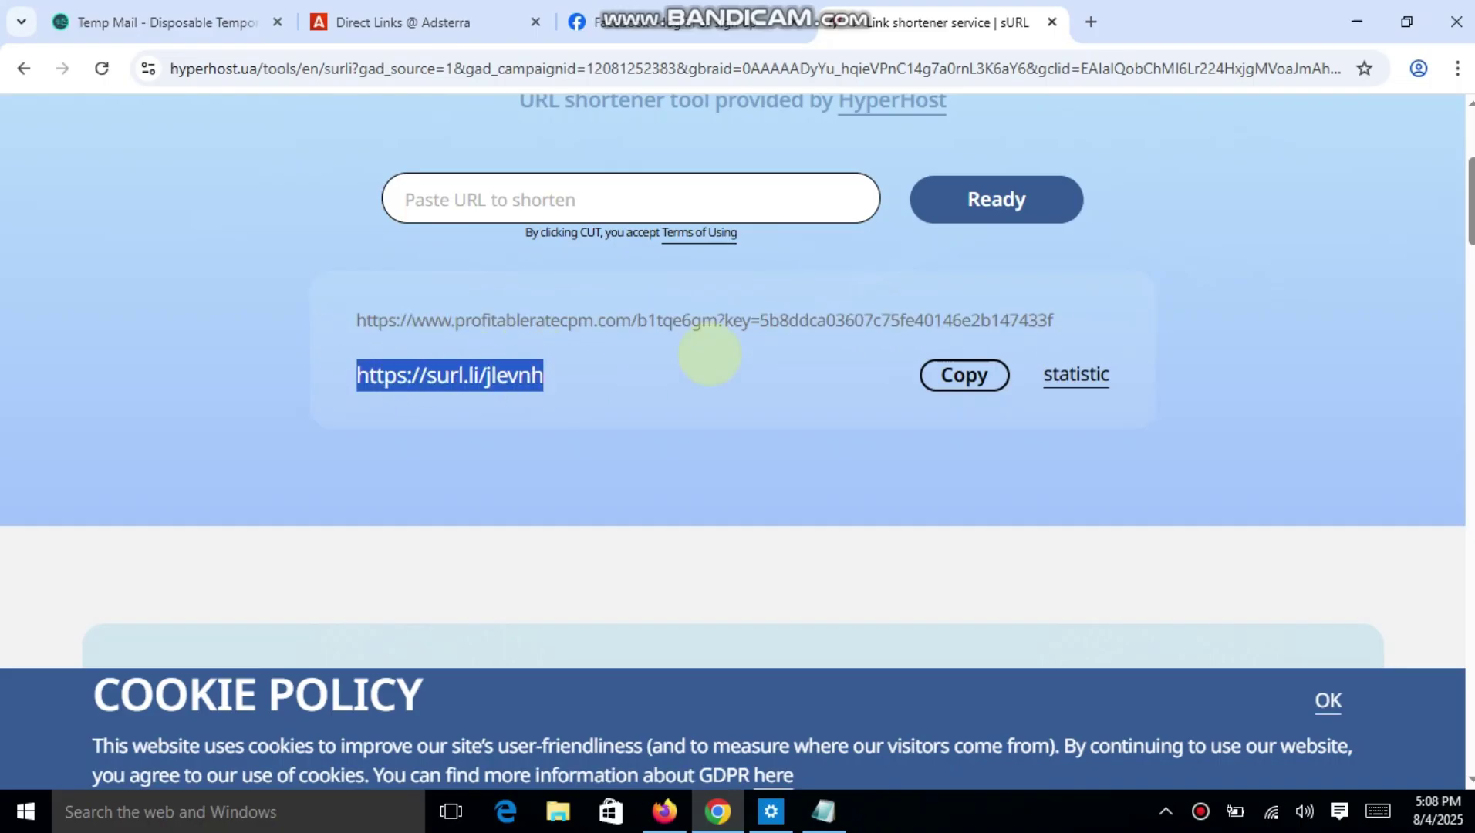
{"action": "right_click", "coordinate": [470, 384]}
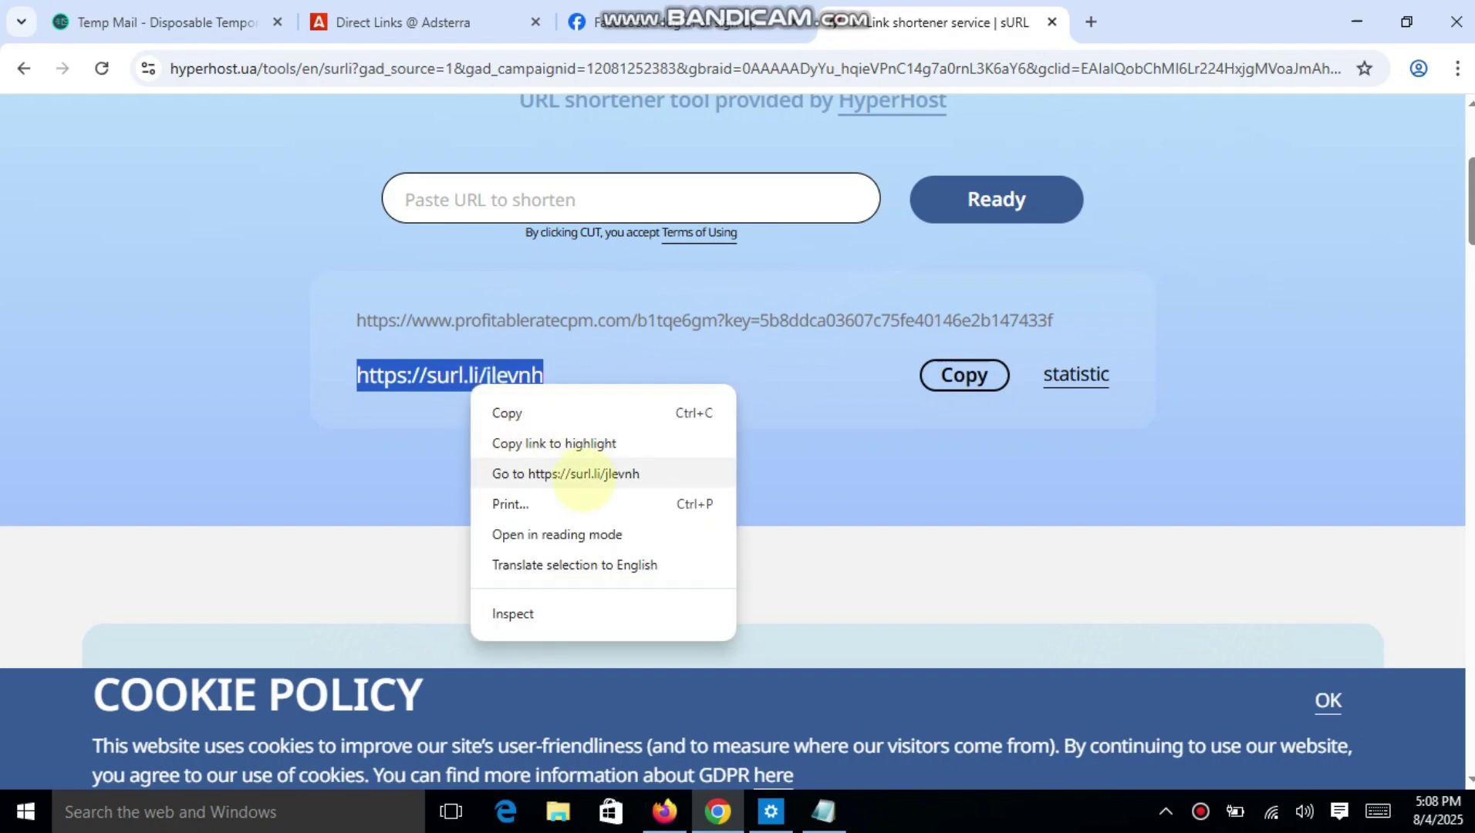
{"action": "left_click", "coordinate": [584, 473]}
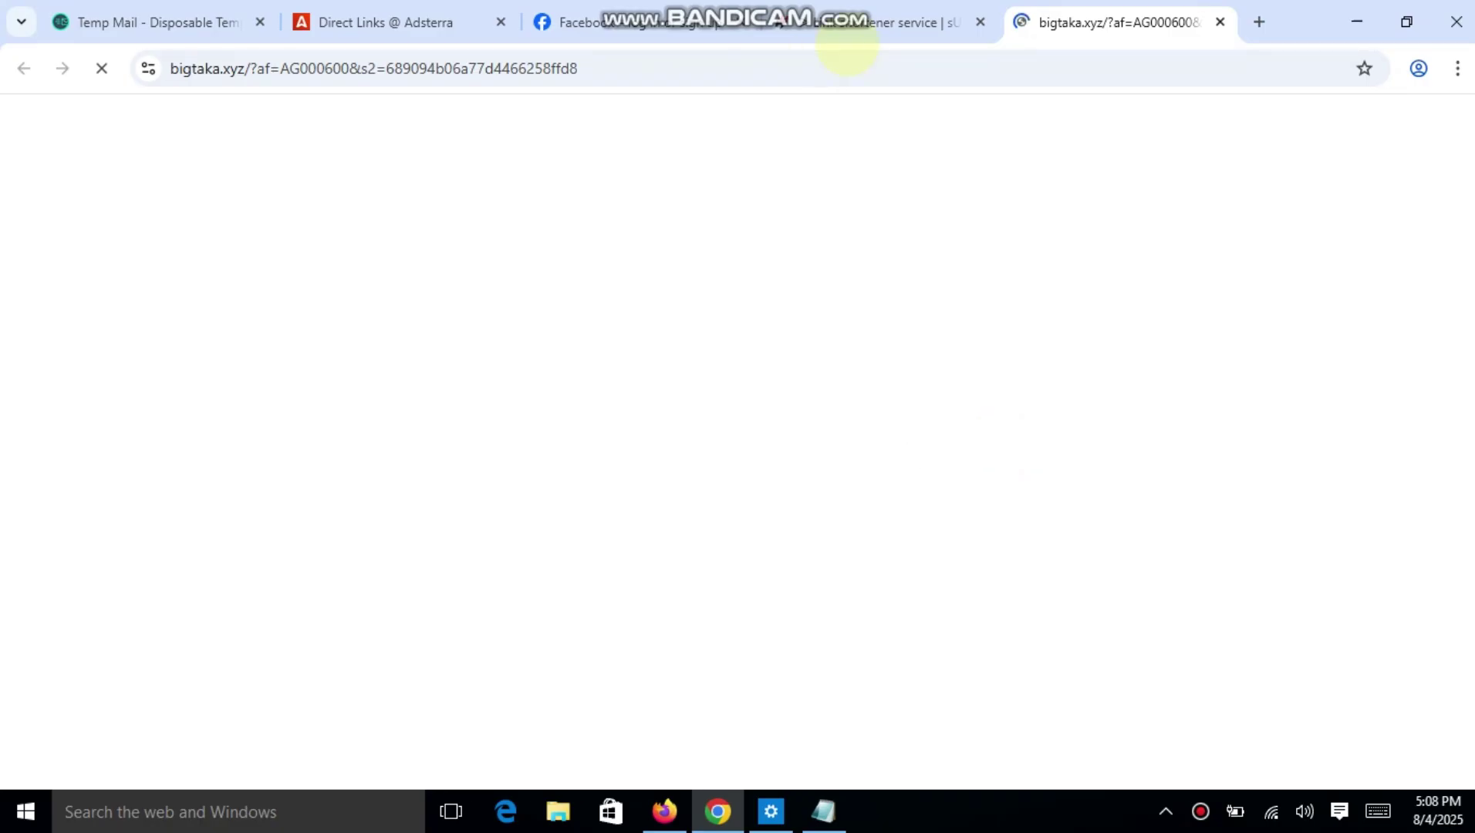
Verify DirectLink_1 is Active on the Adsterra tab, then return to the BigTaka page.
{"action": "left_click", "coordinate": [362, 23]}
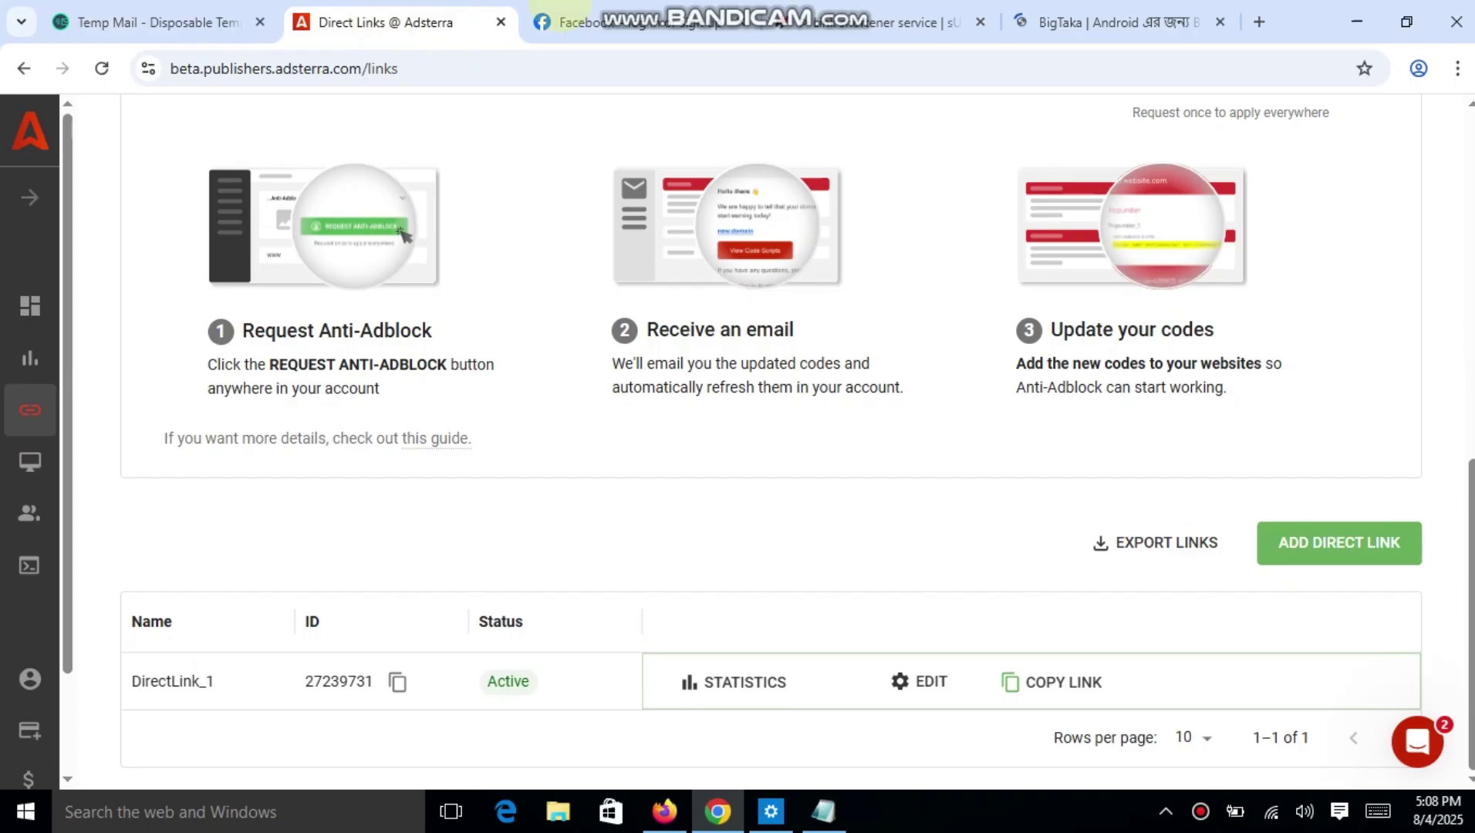
{"action": "left_click", "coordinate": [1058, 17]}
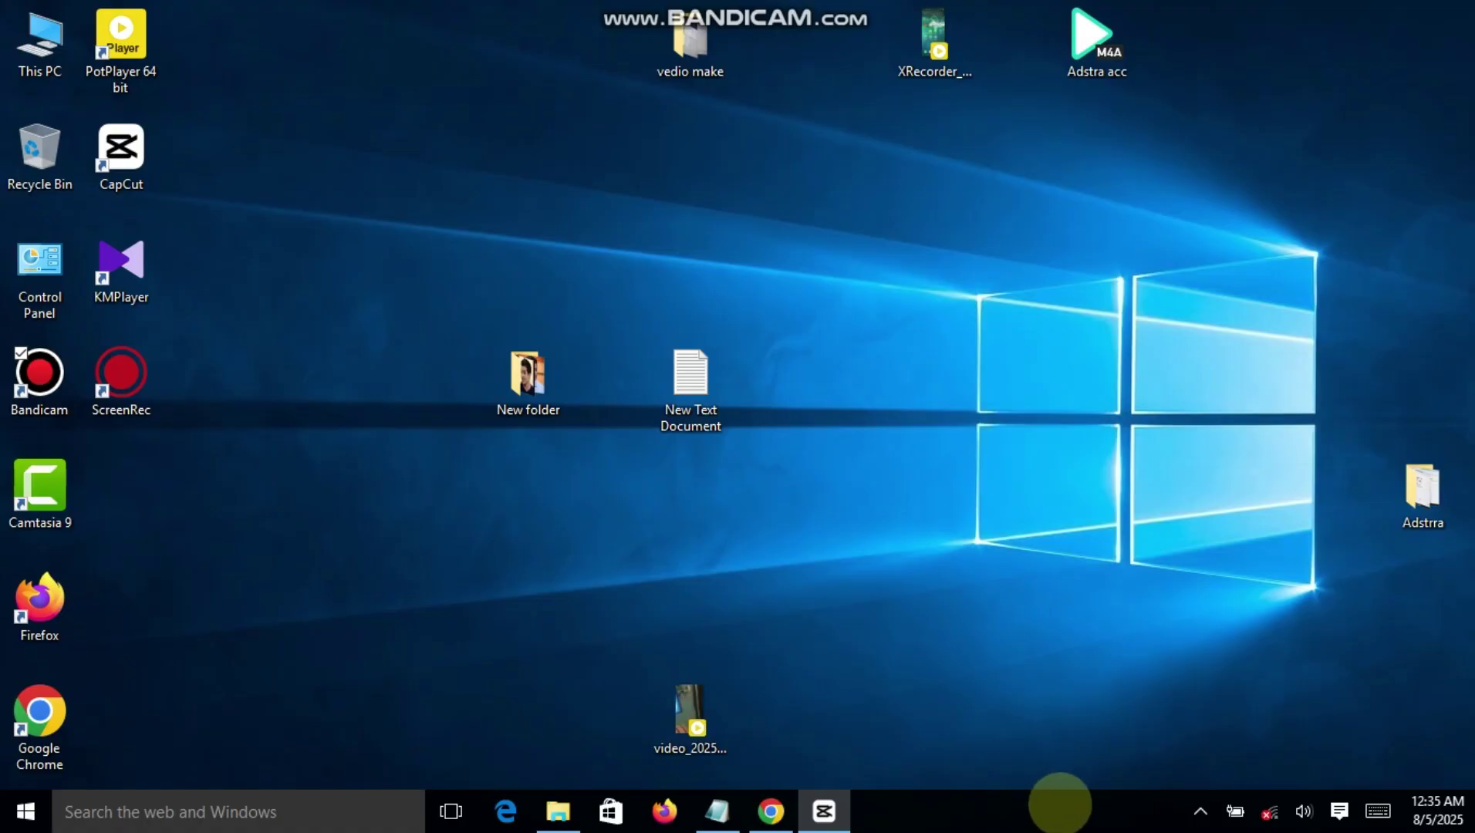
Stop the Bandicam recording via the tray icon, retrying until its window closes.
{"action": "left_click", "coordinate": [1198, 810]}
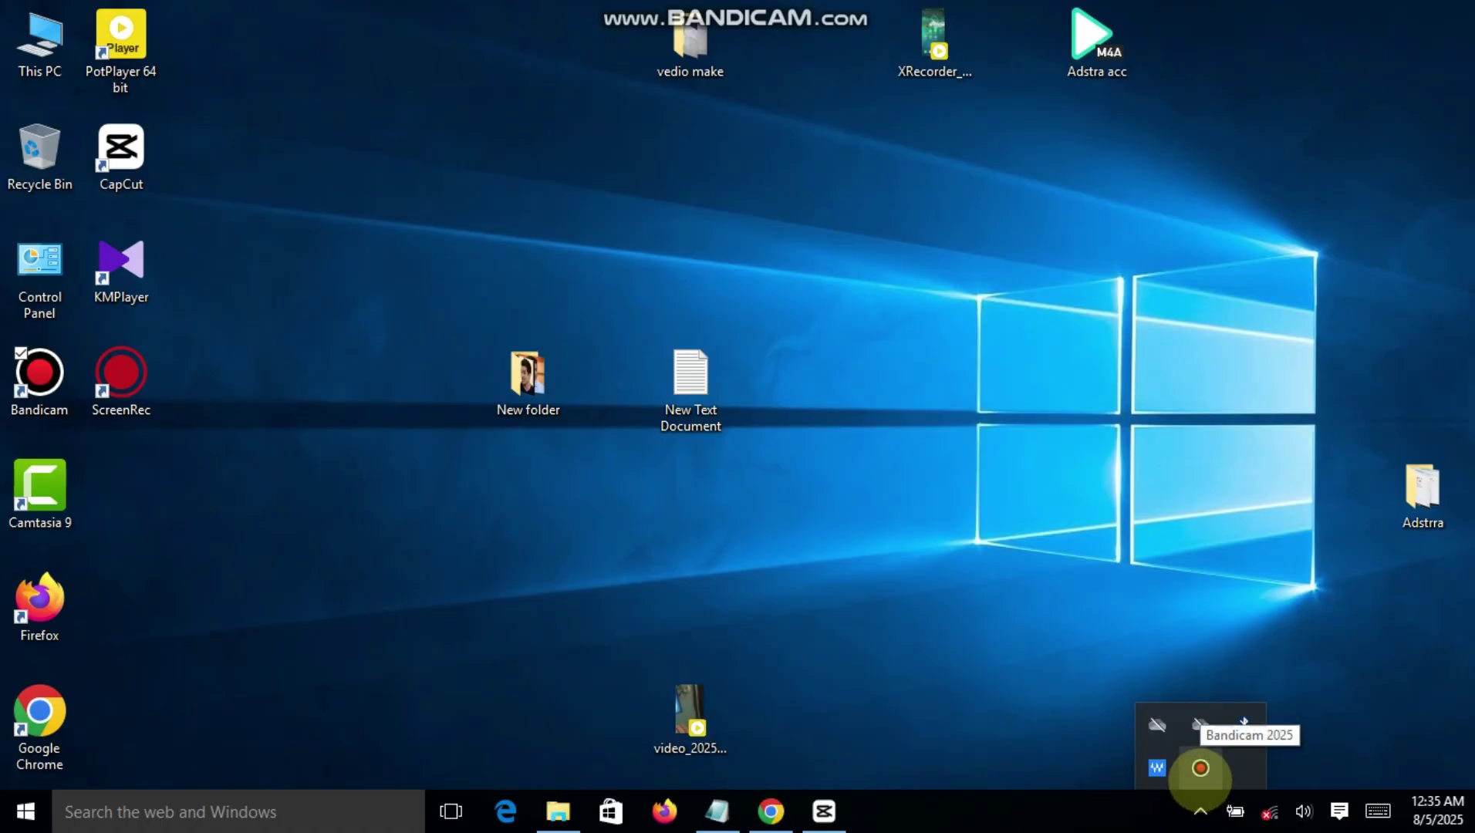
{"action": "left_click", "coordinate": [1200, 768]}
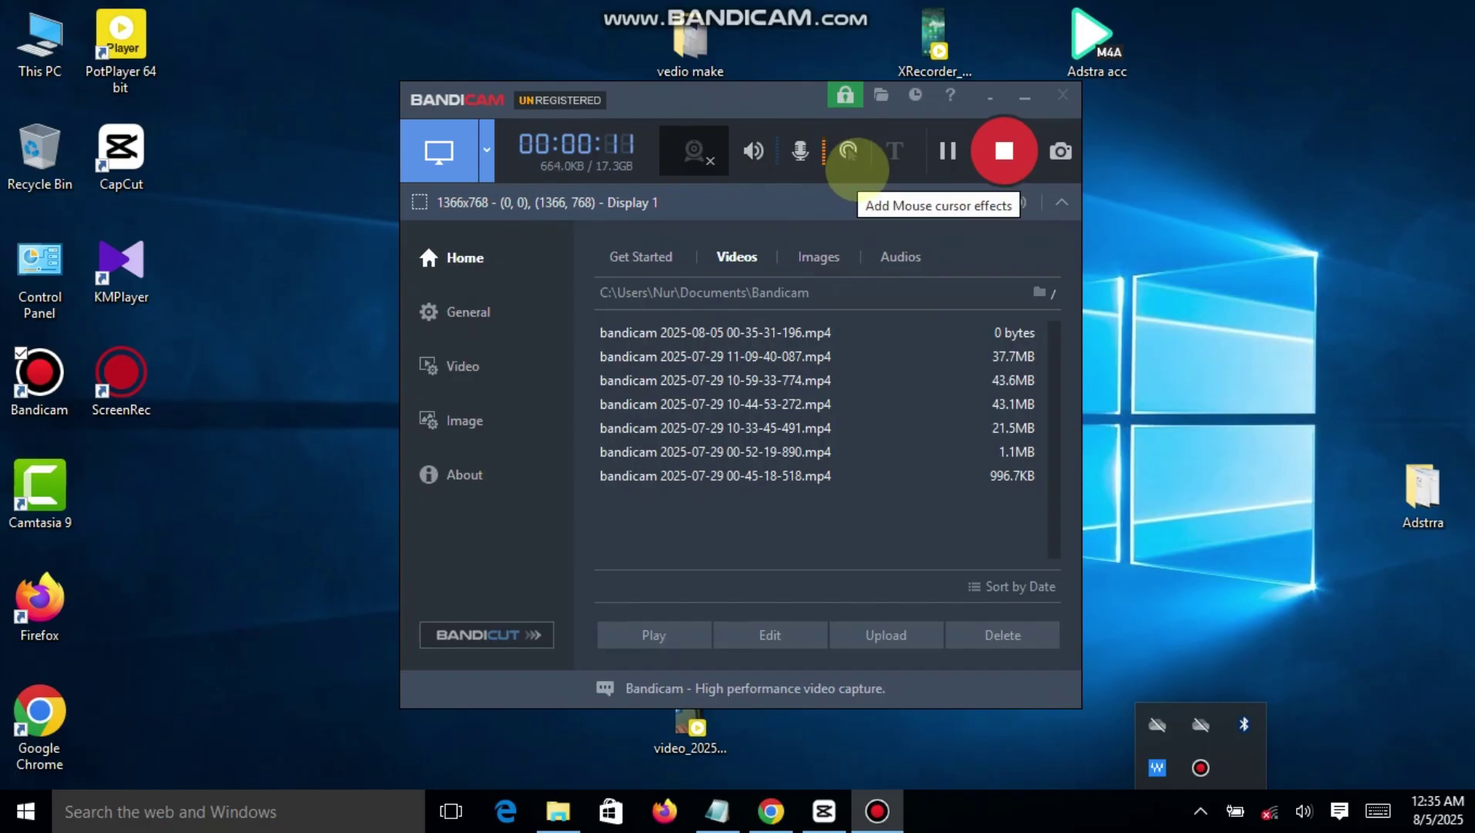
{"action": "left_click", "coordinate": [1001, 152]}
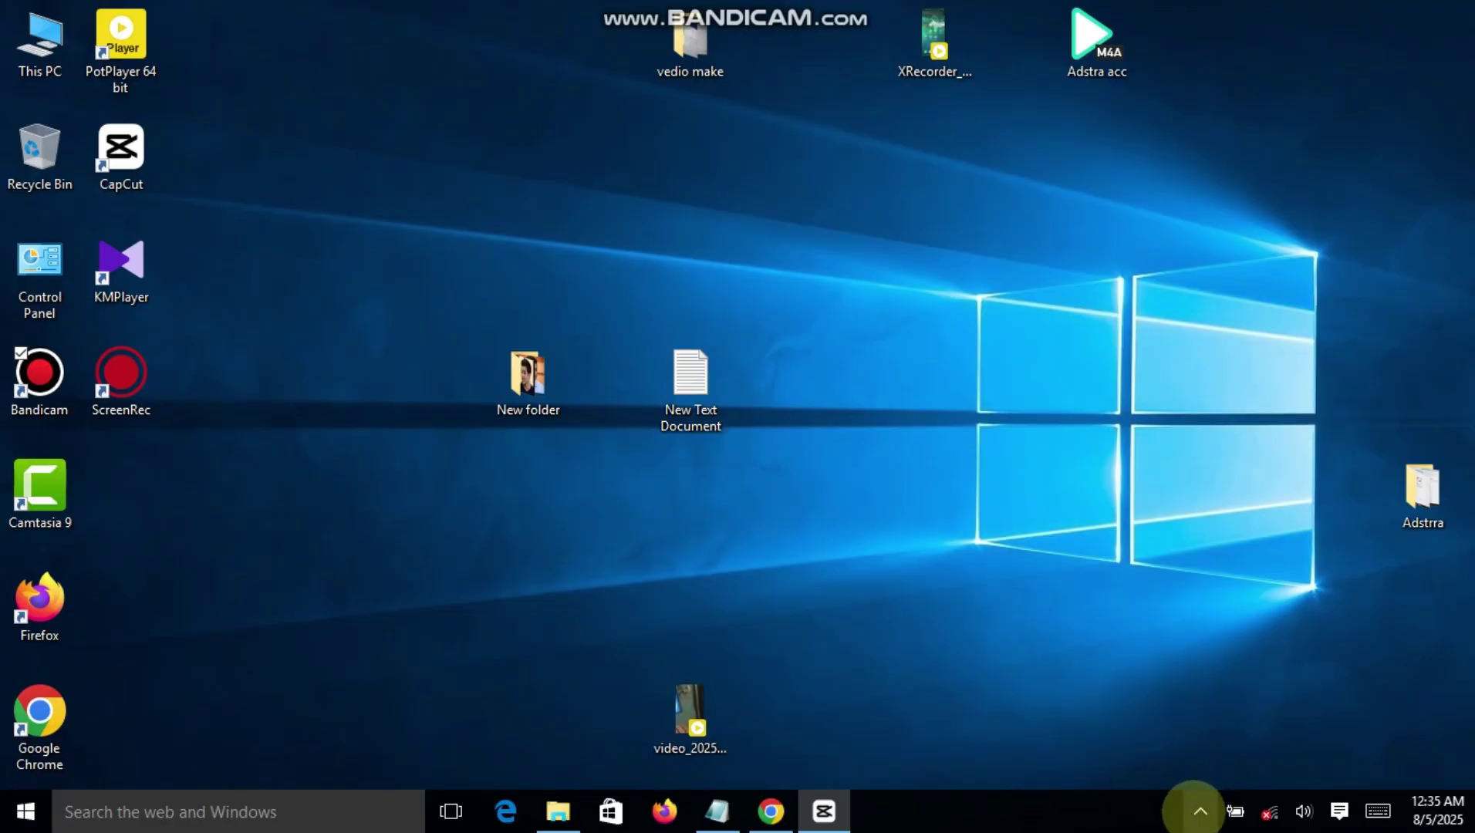
{"action": "left_click", "coordinate": [1200, 811]}
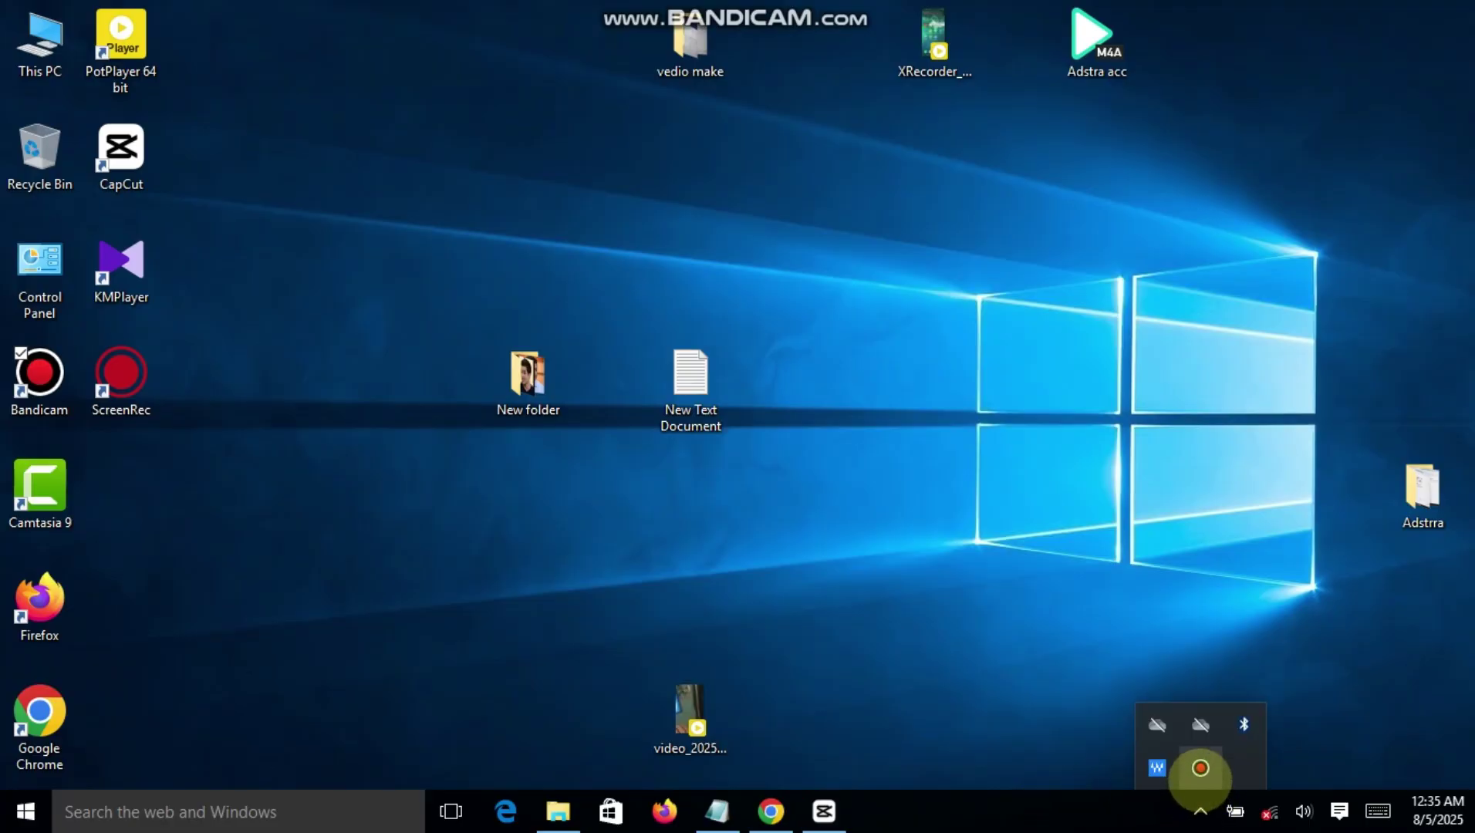
{"action": "left_click", "coordinate": [1200, 771]}
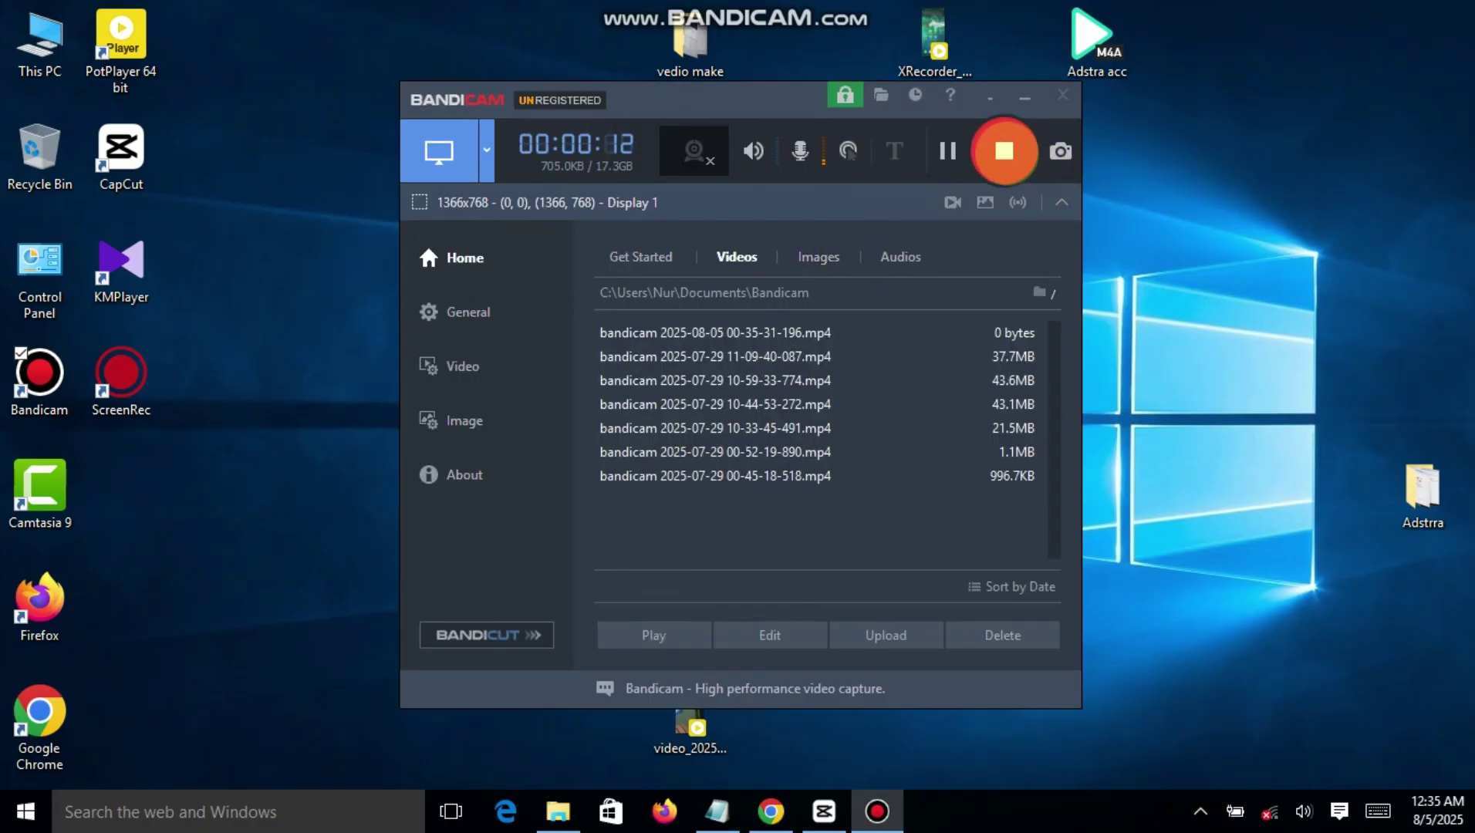
{"action": "left_click", "coordinate": [1002, 151]}
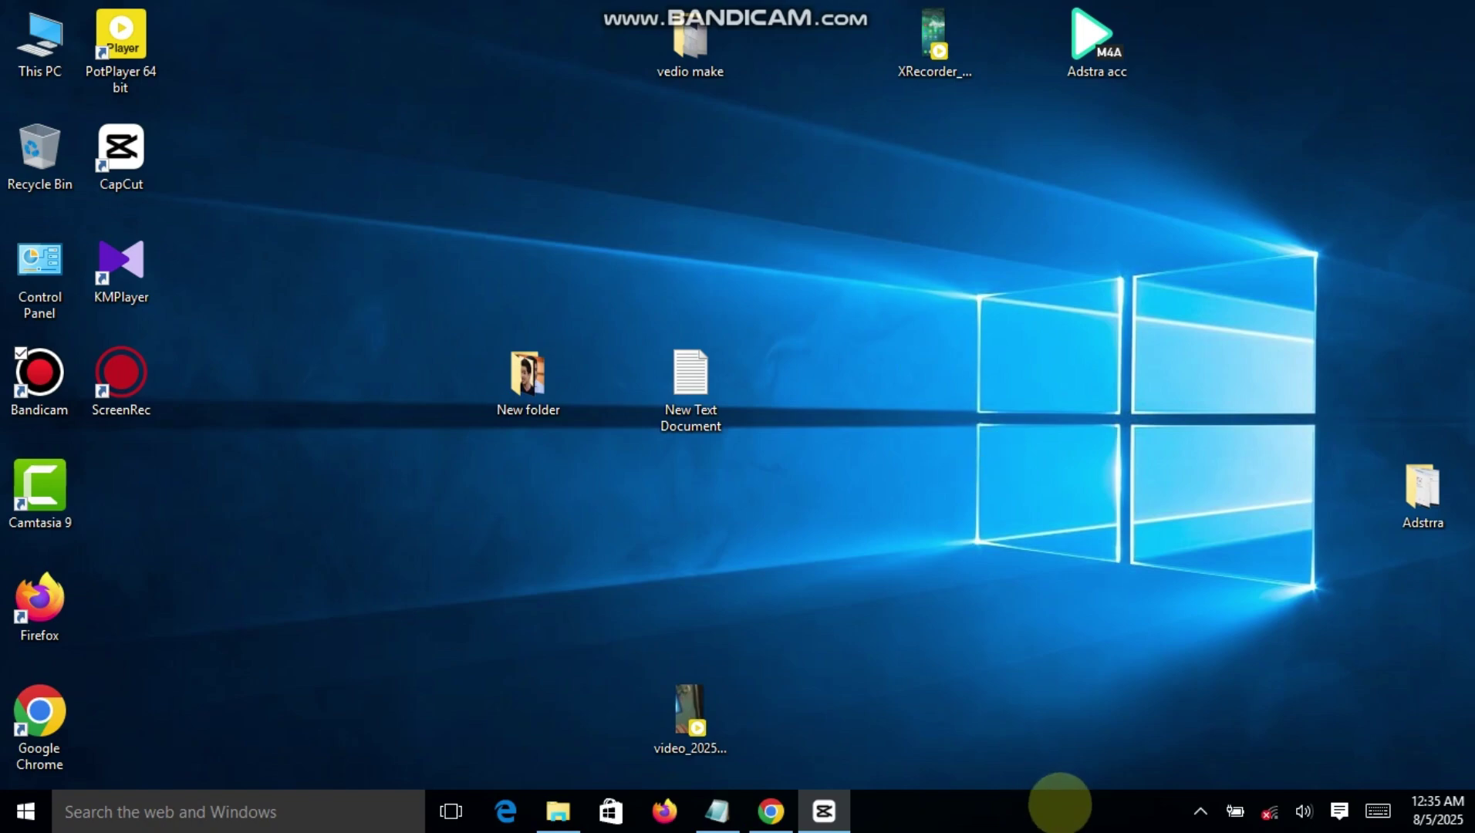
{"action": "left_click", "coordinate": [1197, 808]}
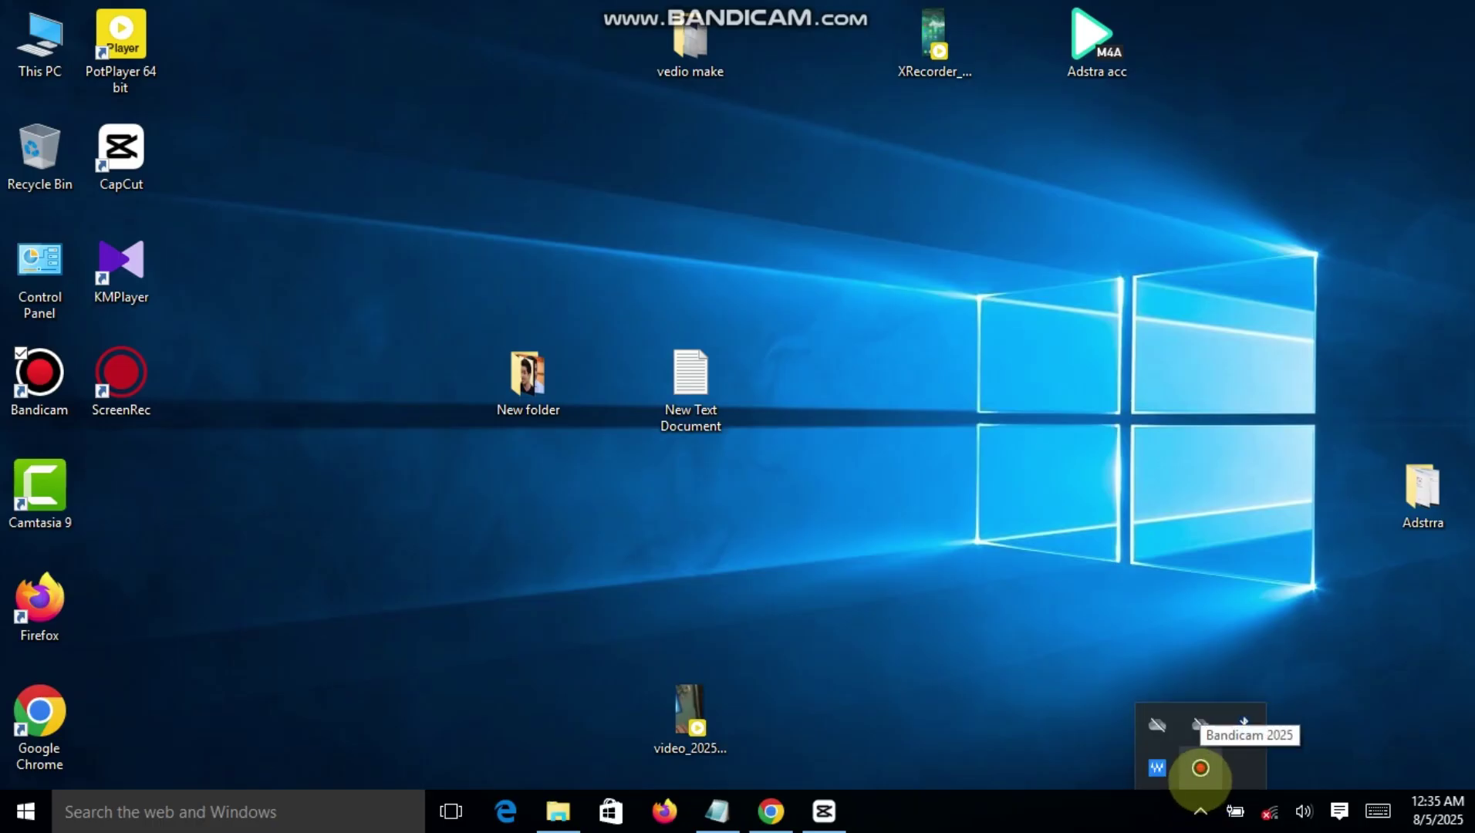
{"action": "left_click", "coordinate": [1199, 767]}
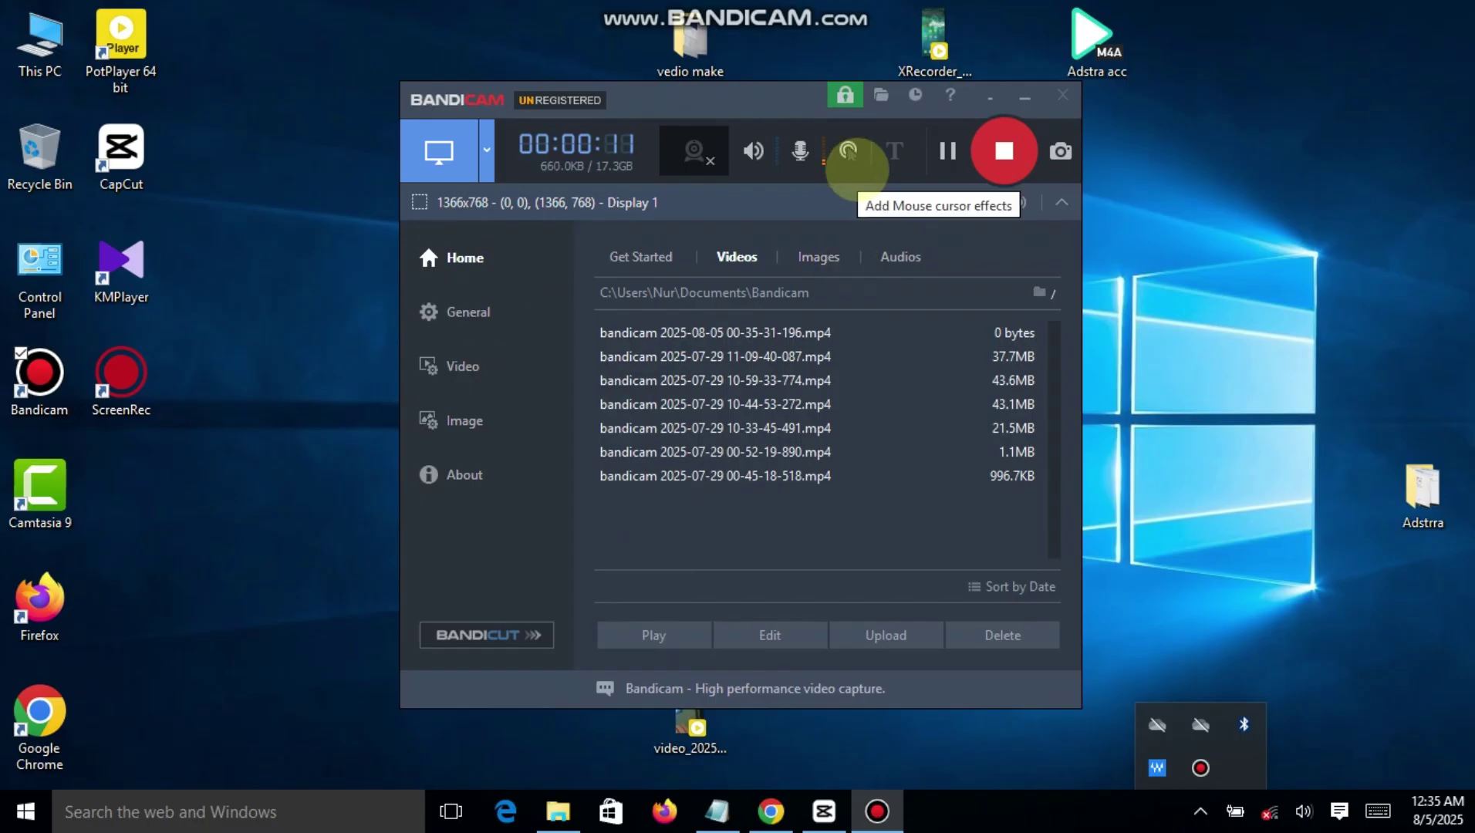
{"action": "left_click", "coordinate": [995, 155]}
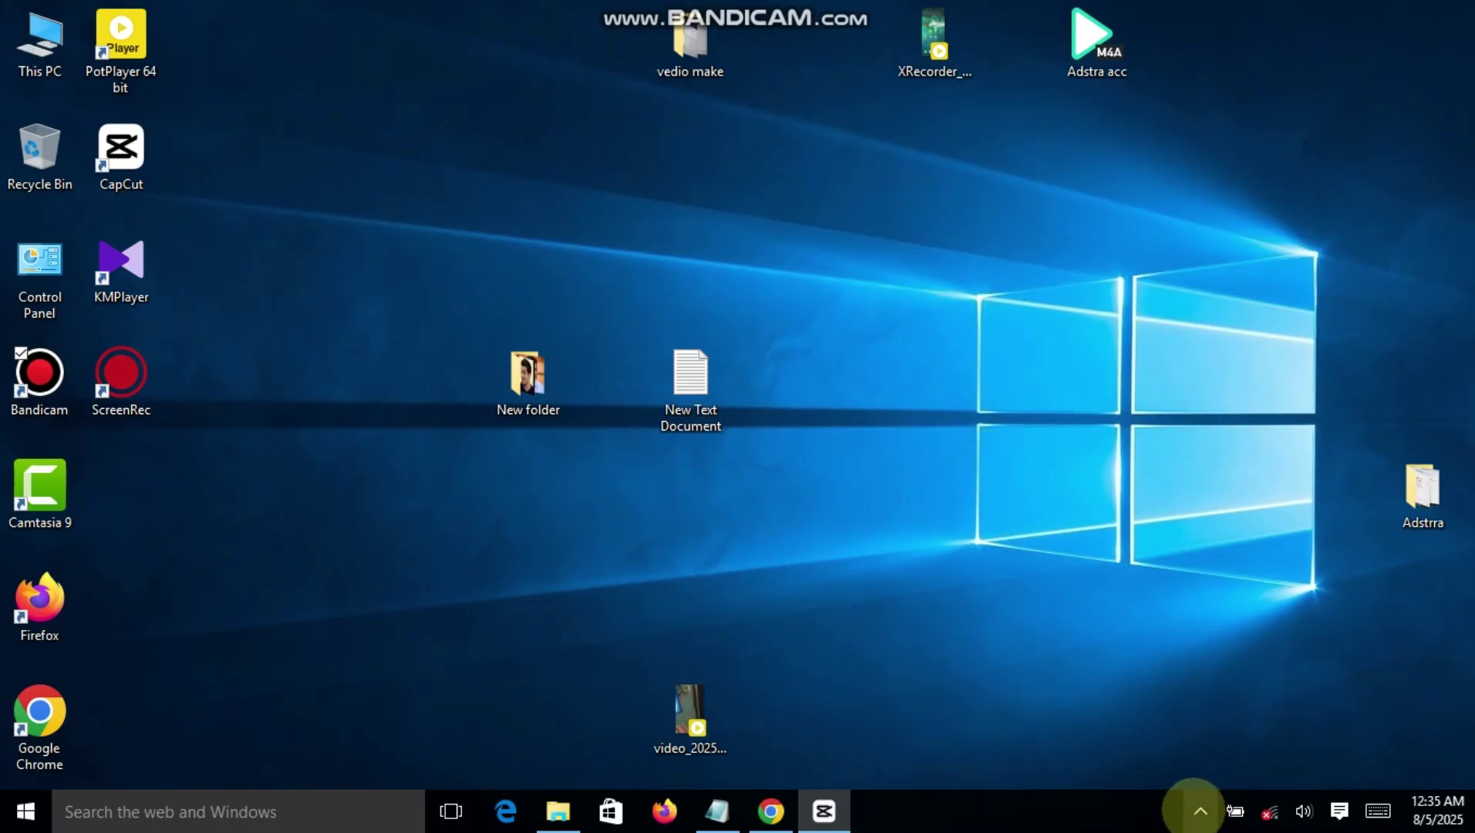
{"action": "left_click", "coordinate": [1199, 810]}
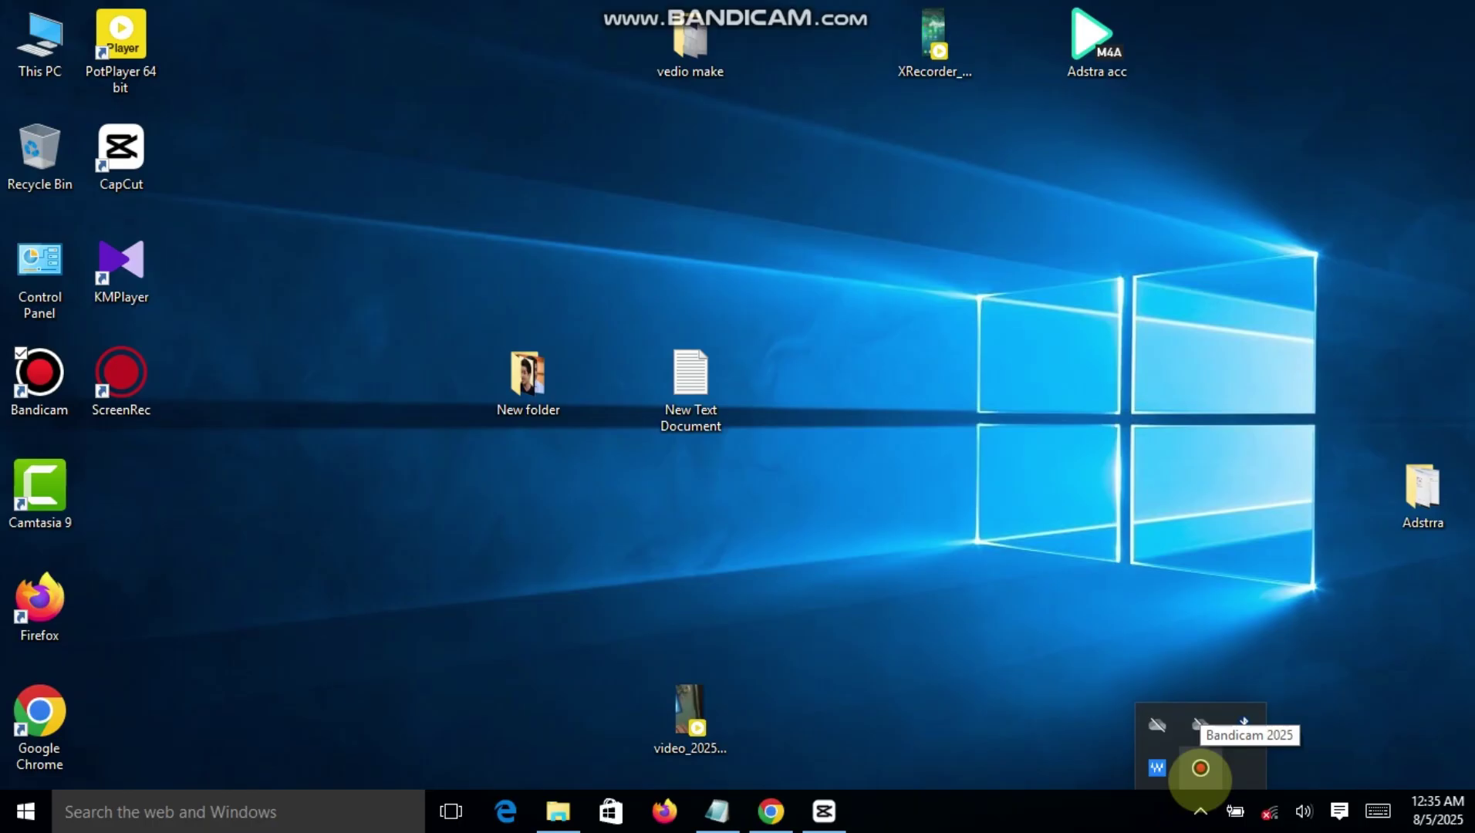
{"action": "left_click", "coordinate": [1200, 768]}
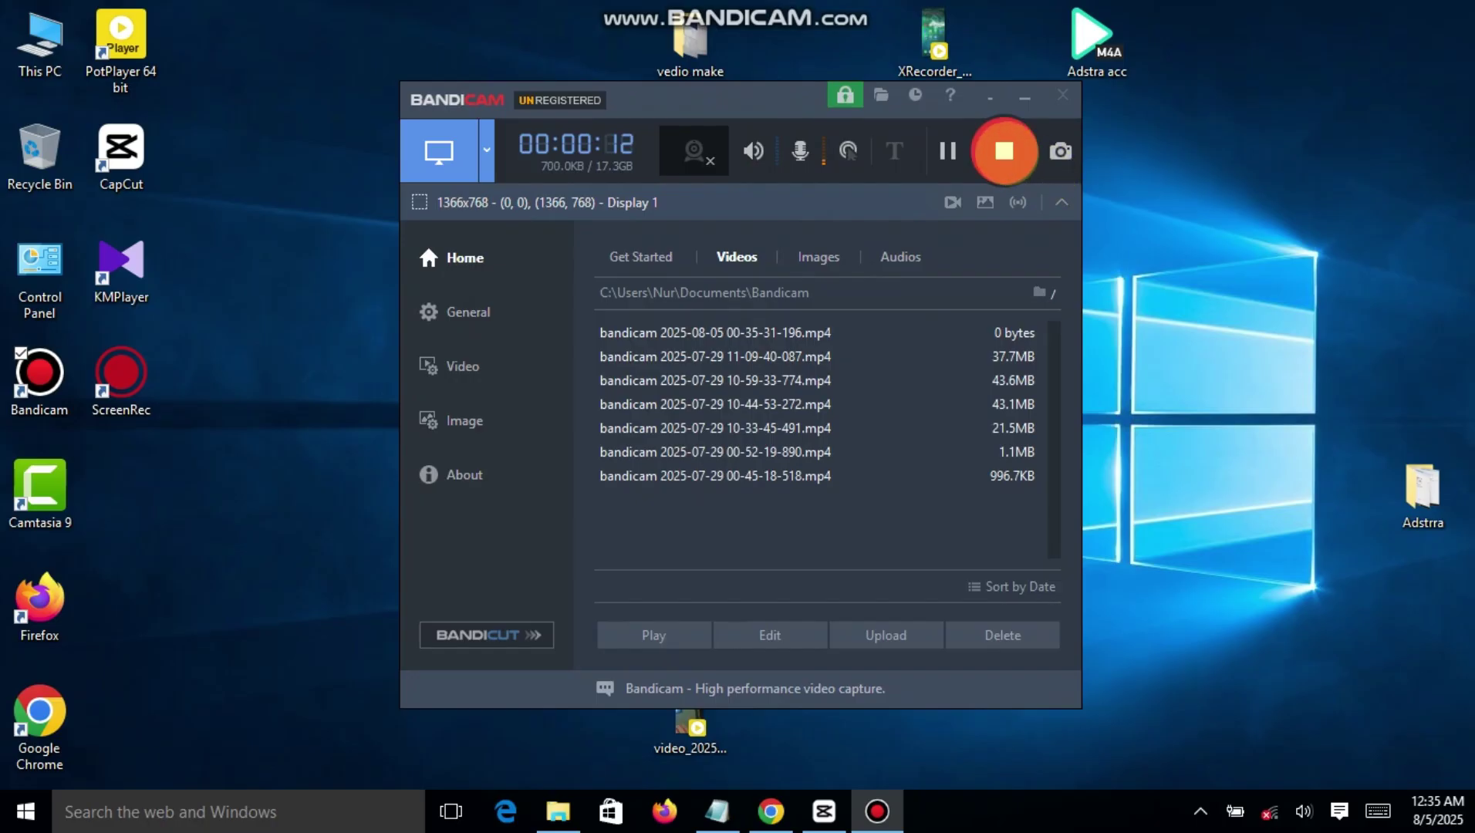
{"action": "left_click", "coordinate": [999, 153]}
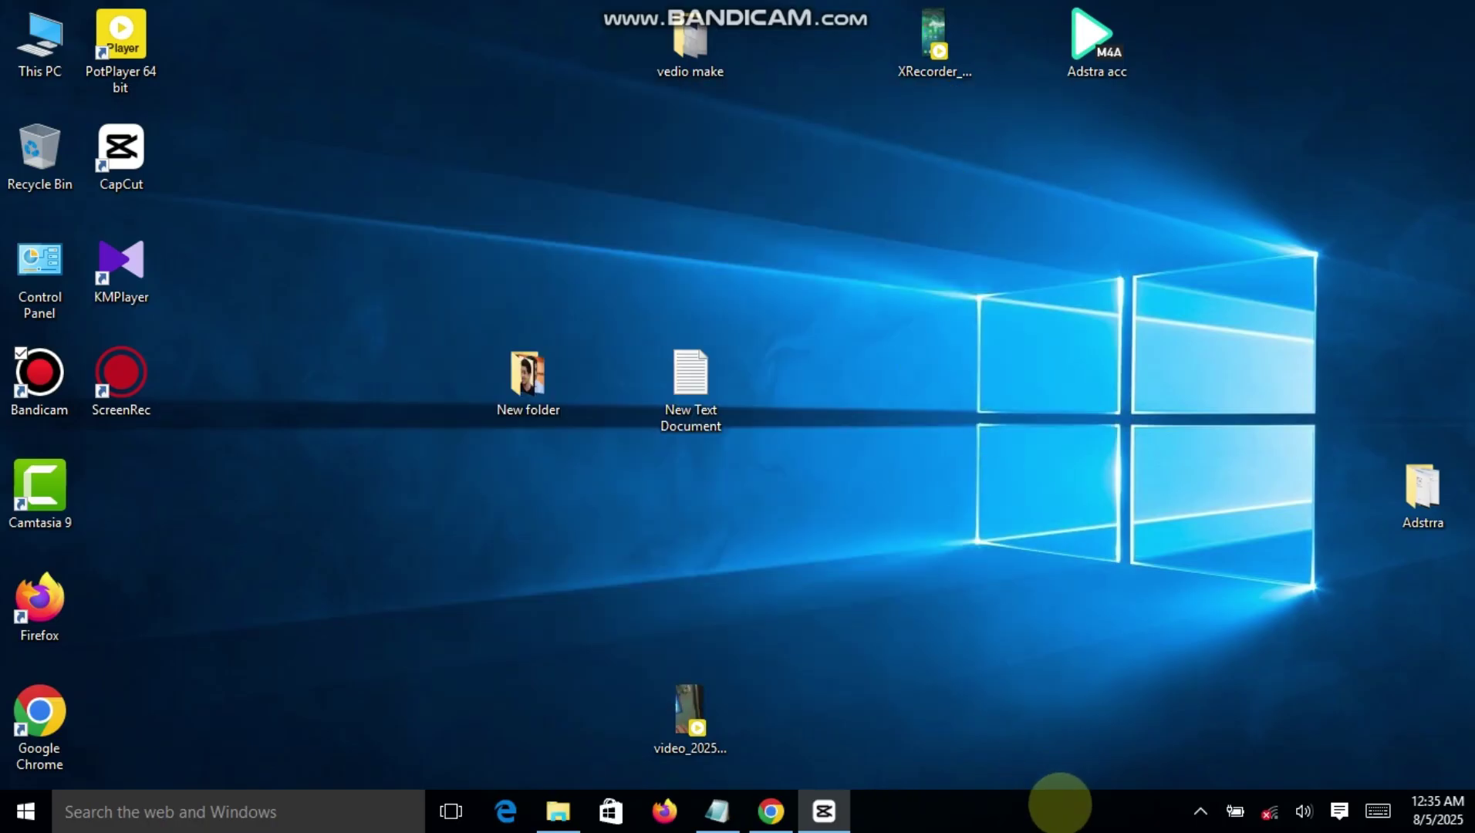
{"action": "left_click", "coordinate": [1200, 810]}
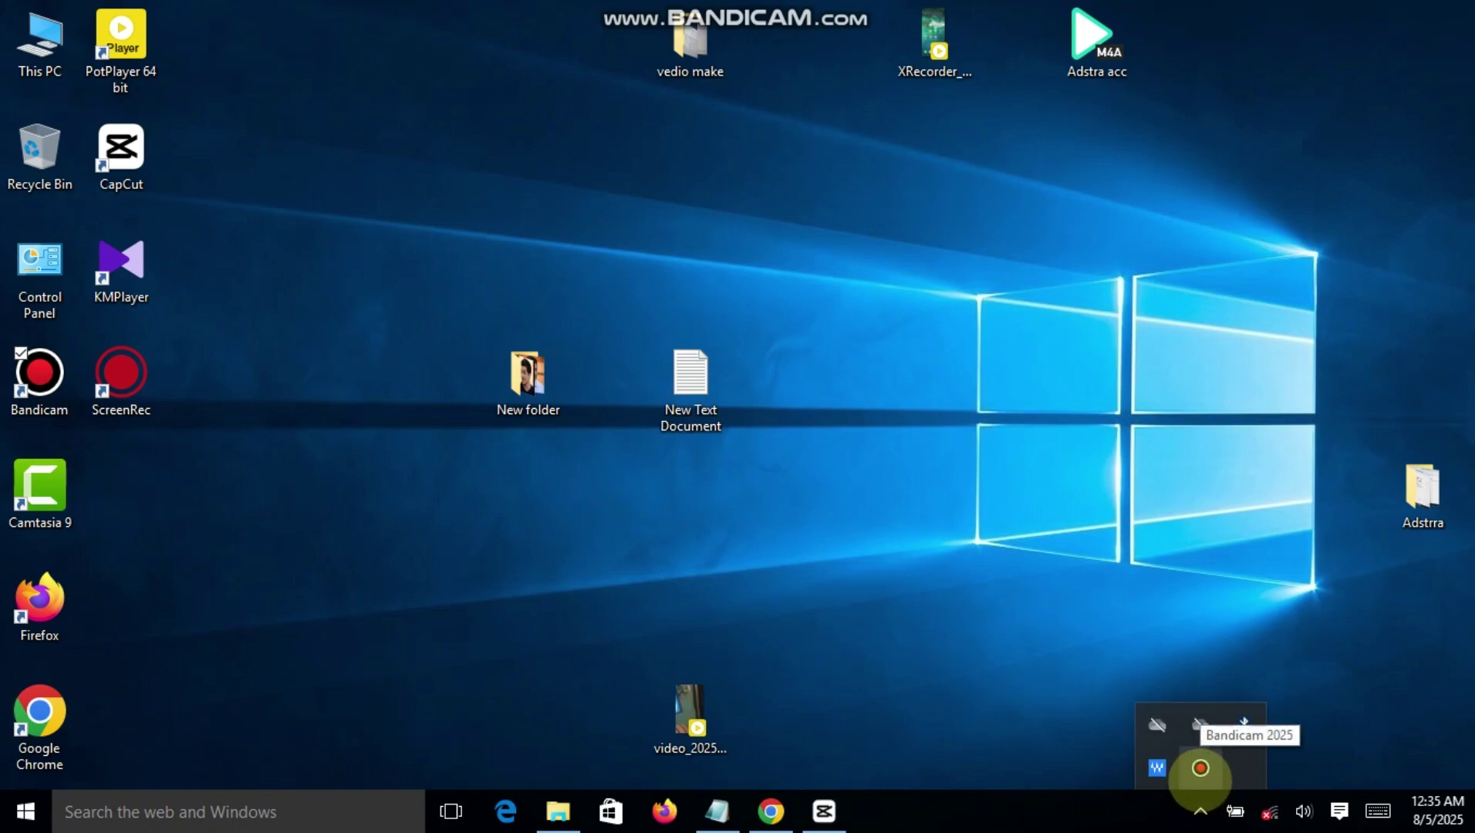
{"action": "left_click", "coordinate": [1200, 768]}
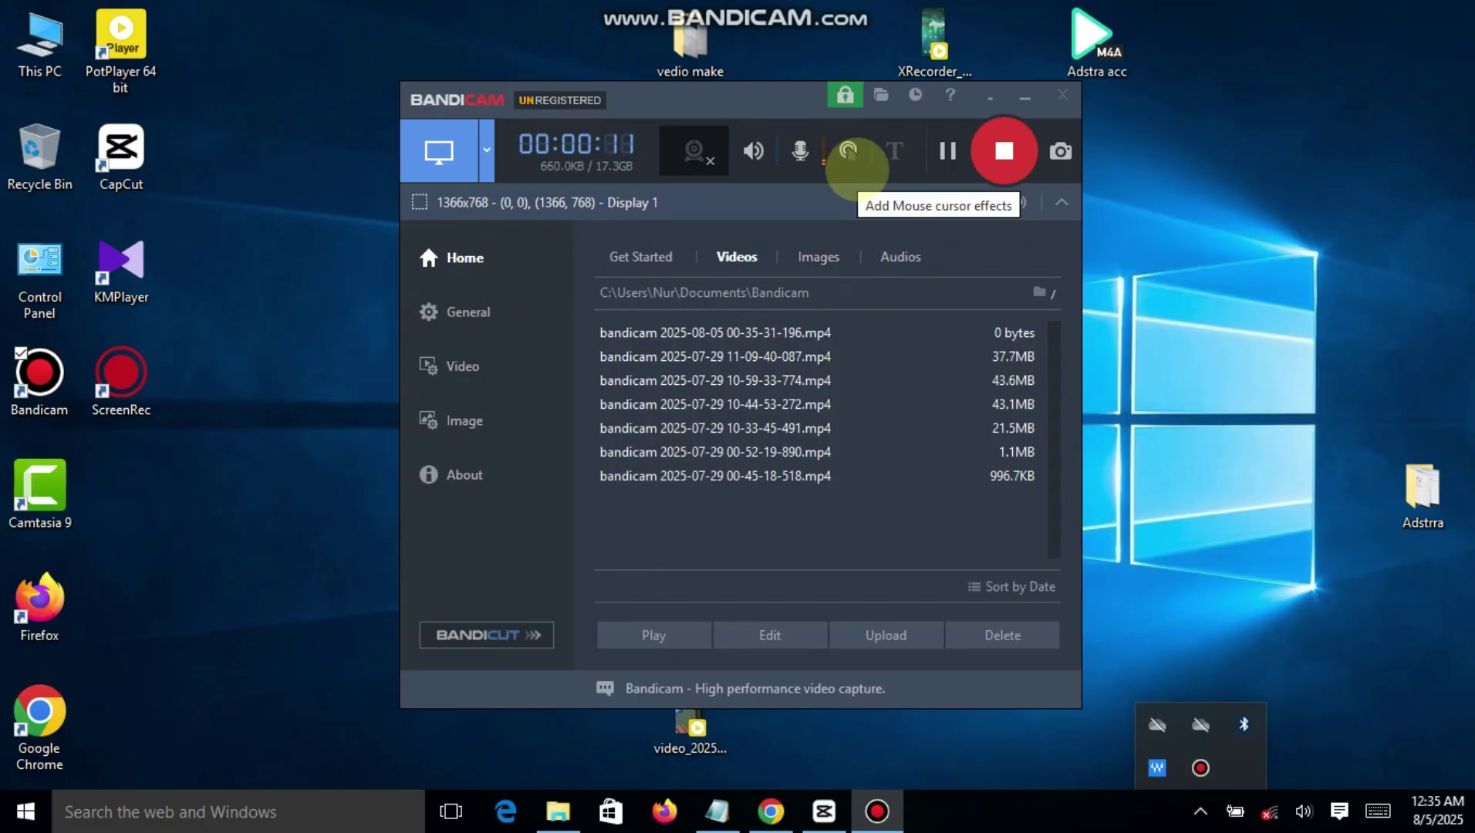
{"action": "left_click", "coordinate": [999, 153]}
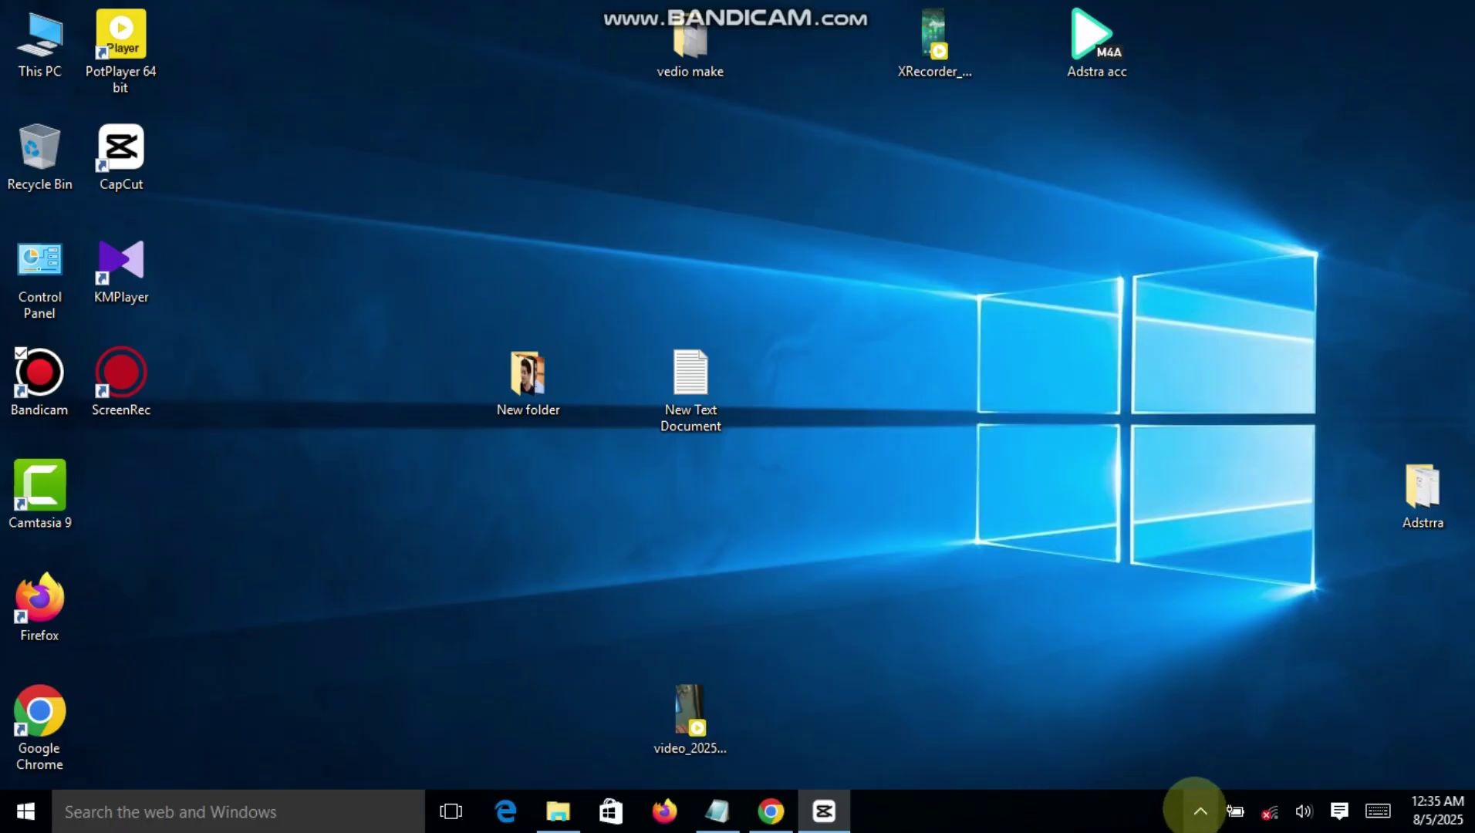
{"action": "left_click", "coordinate": [1198, 809]}
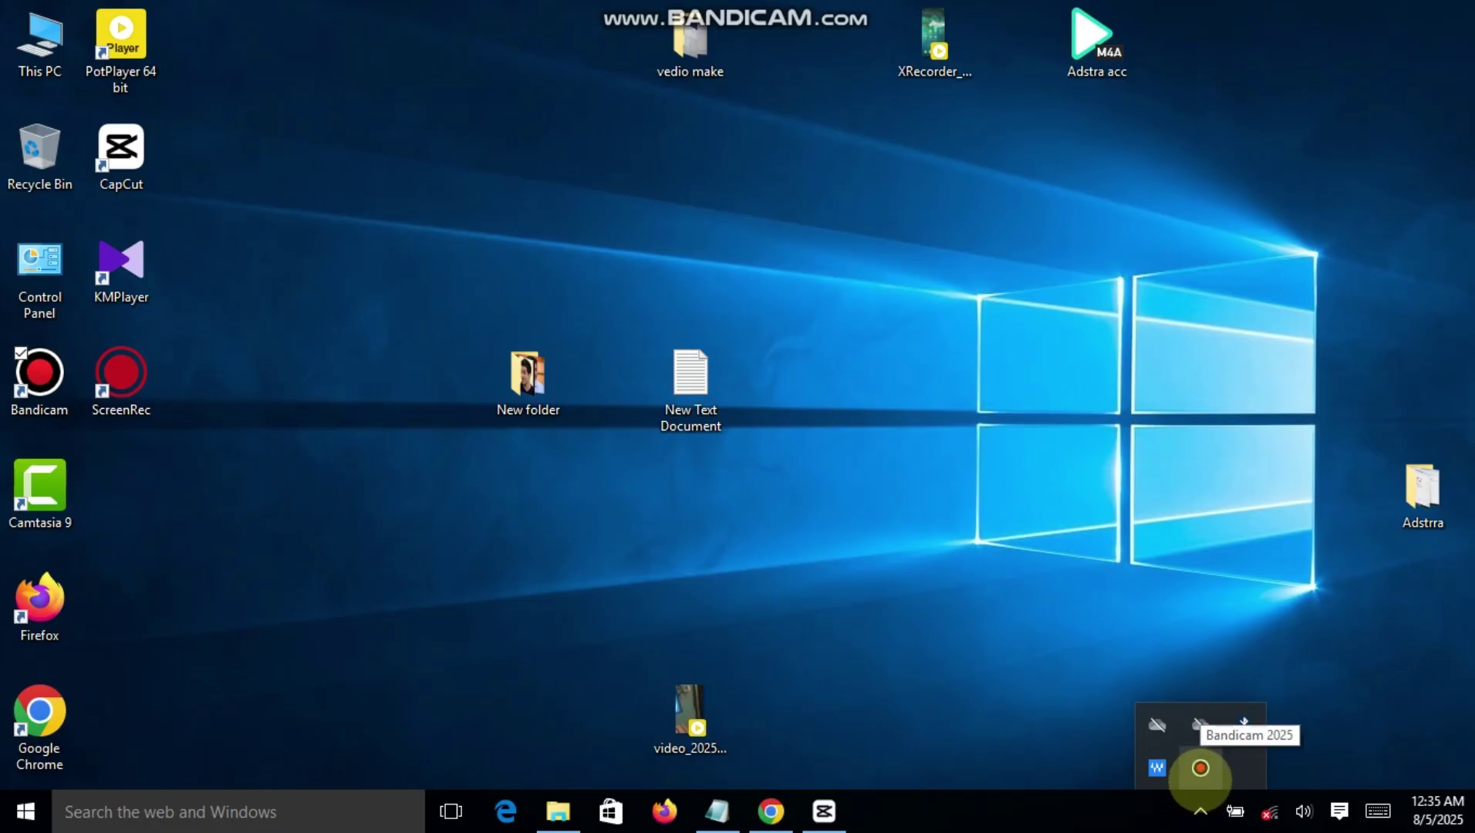
{"action": "left_click", "coordinate": [1199, 768]}
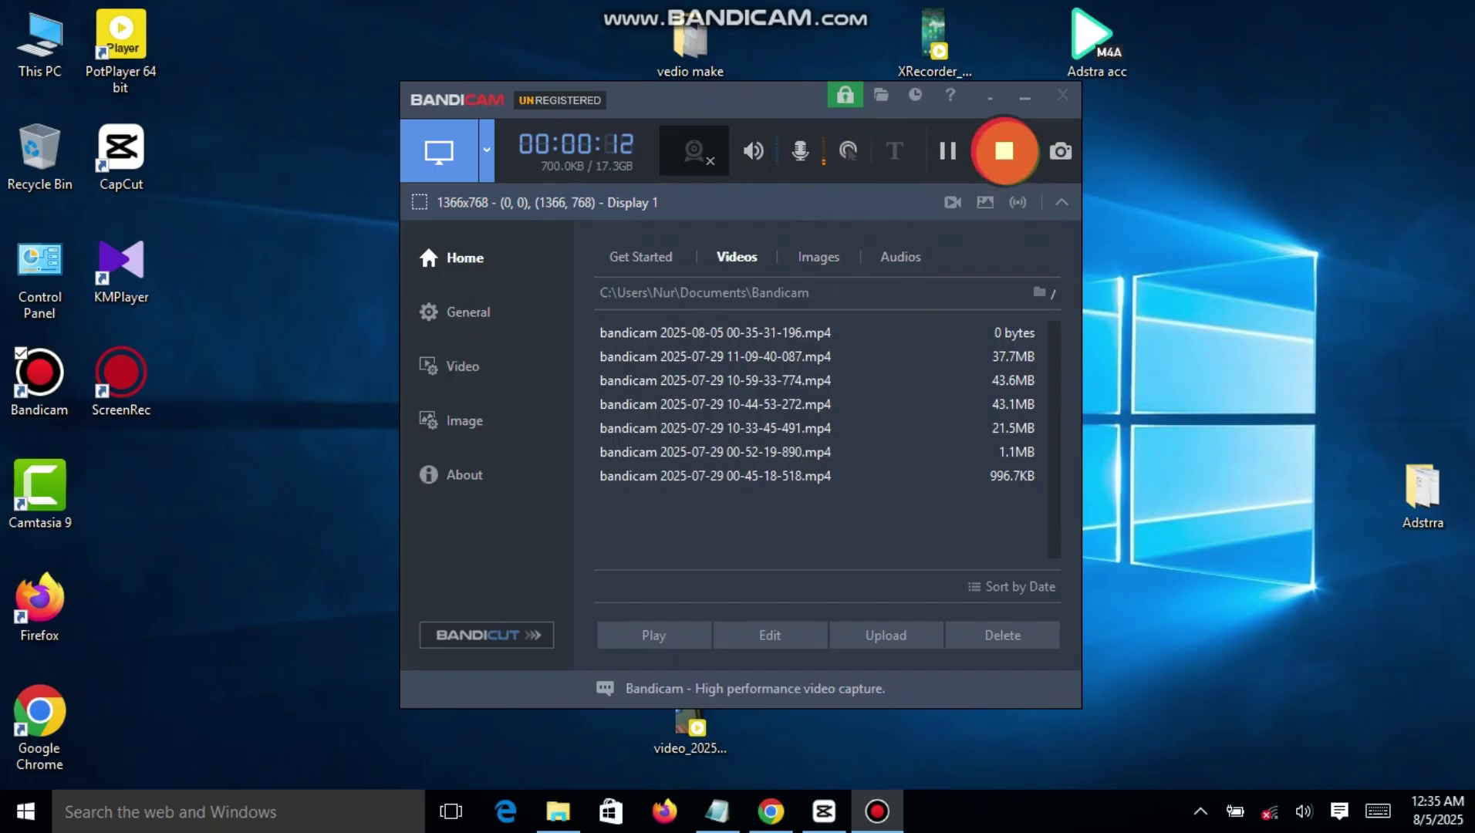
{"action": "left_click", "coordinate": [999, 152]}
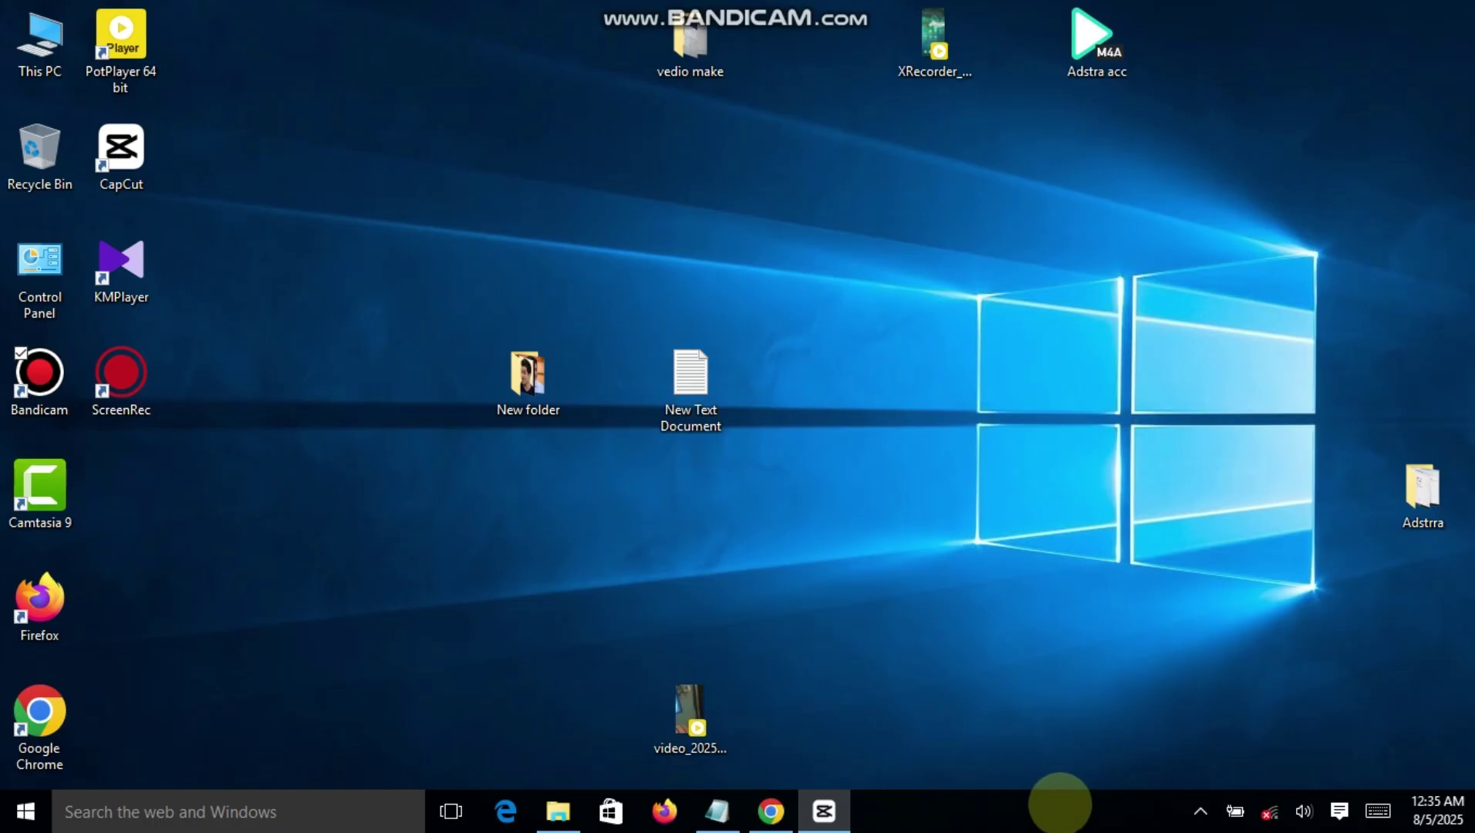
{"action": "left_click", "coordinate": [1200, 810]}
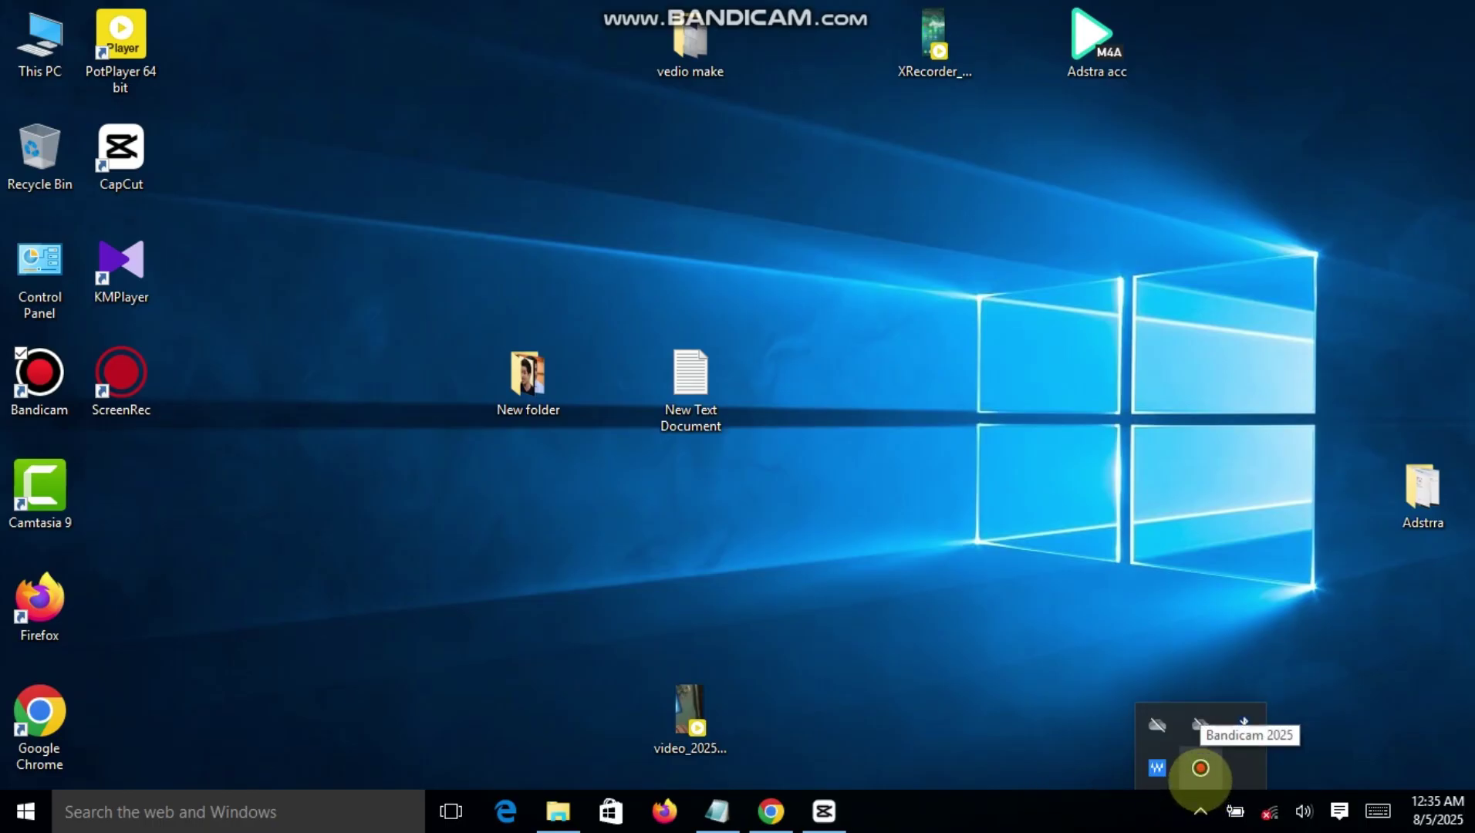
{"action": "left_click", "coordinate": [1200, 768]}
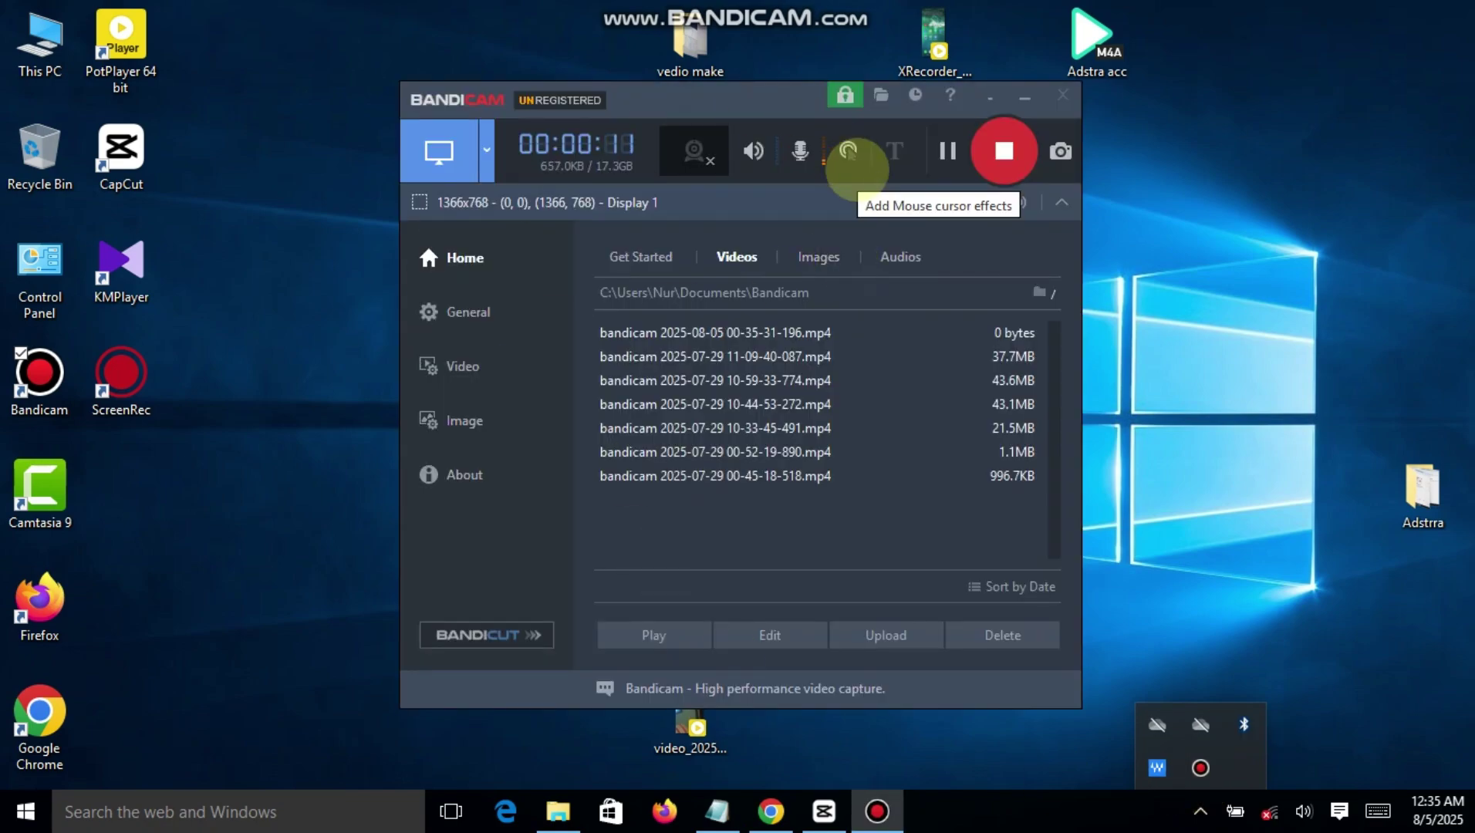
{"action": "left_click", "coordinate": [998, 153]}
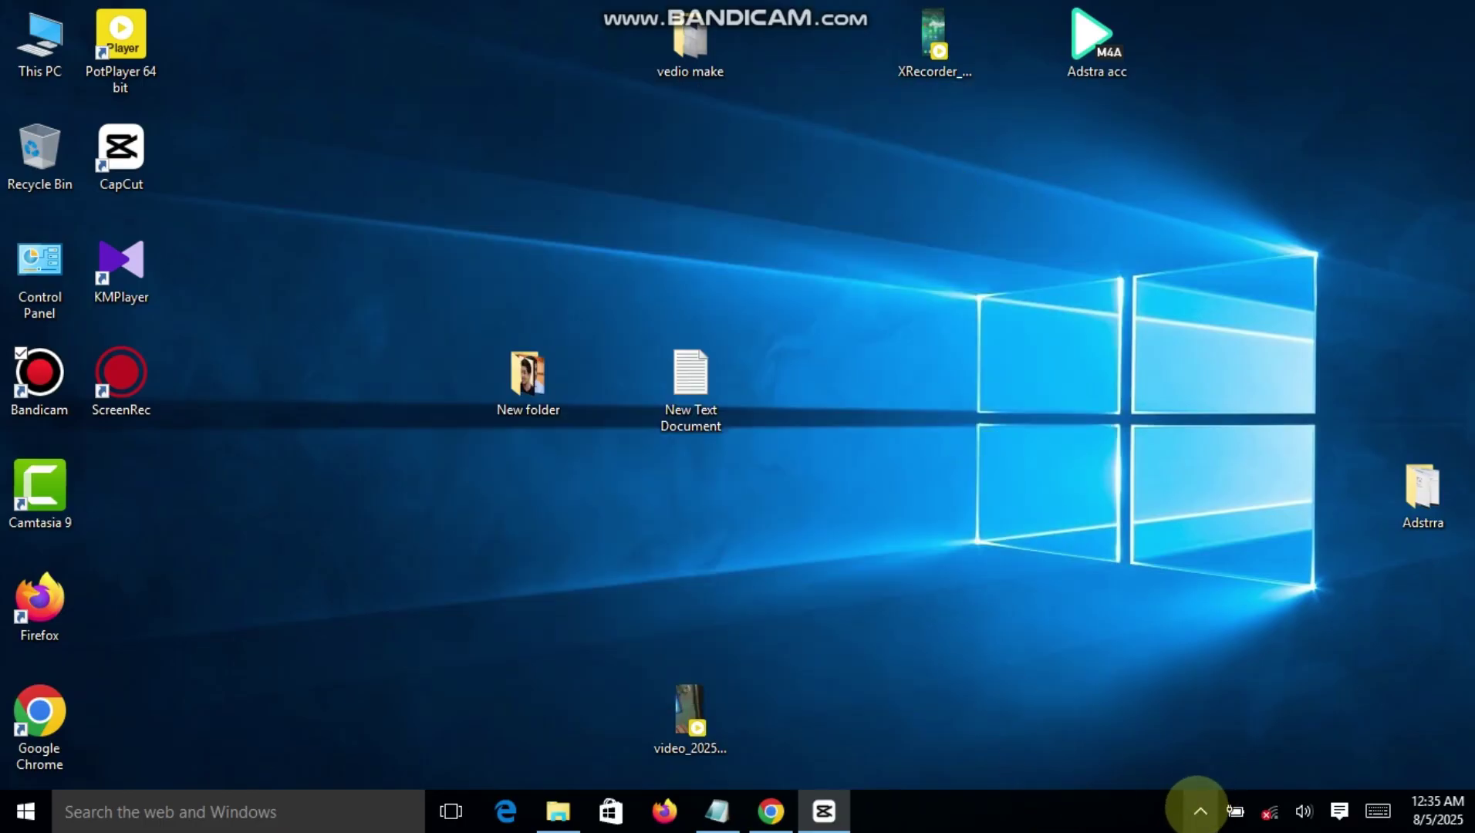
{"action": "left_click", "coordinate": [1200, 811]}
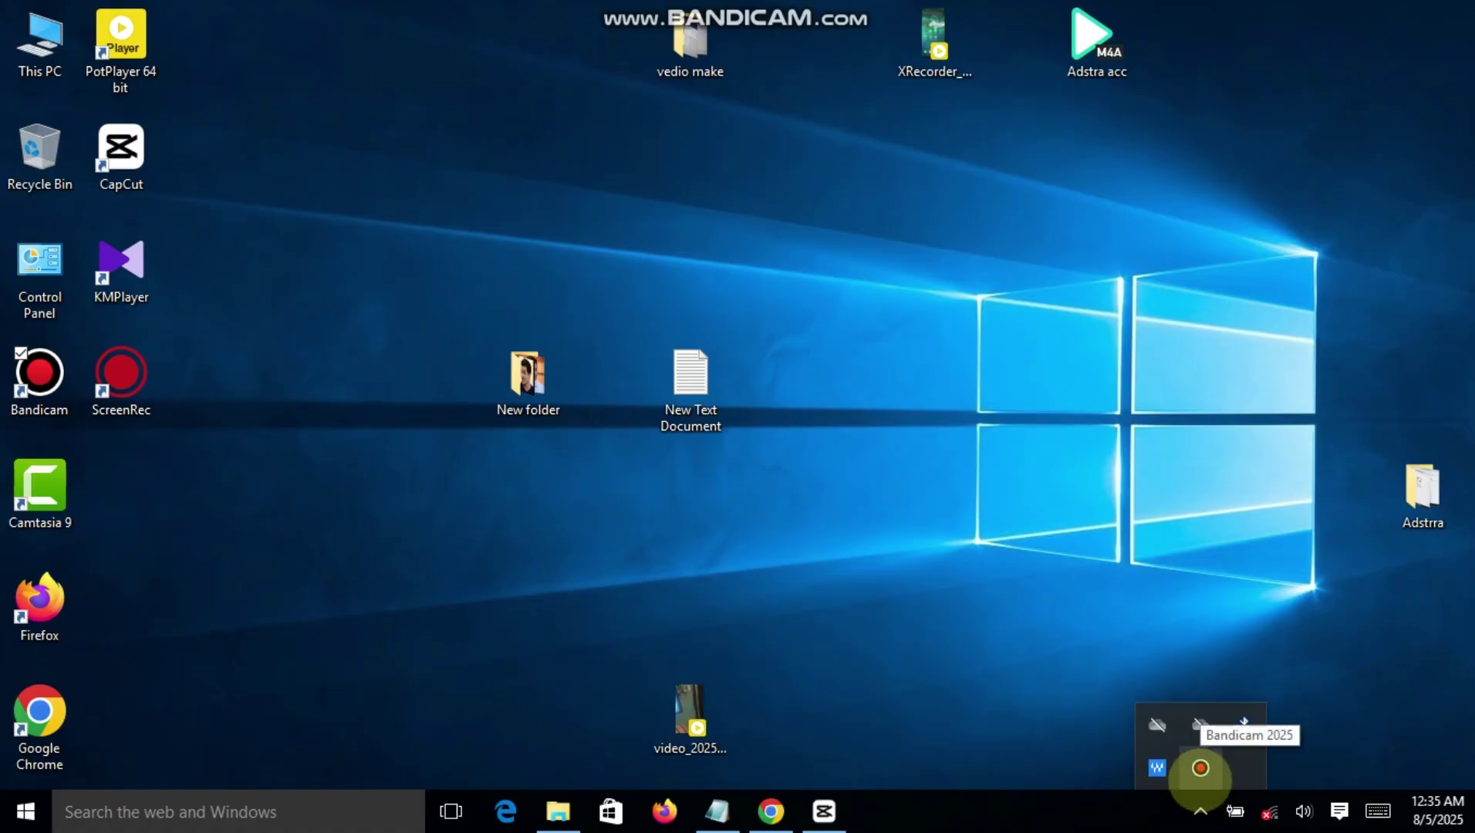
{"action": "left_click", "coordinate": [1200, 768]}
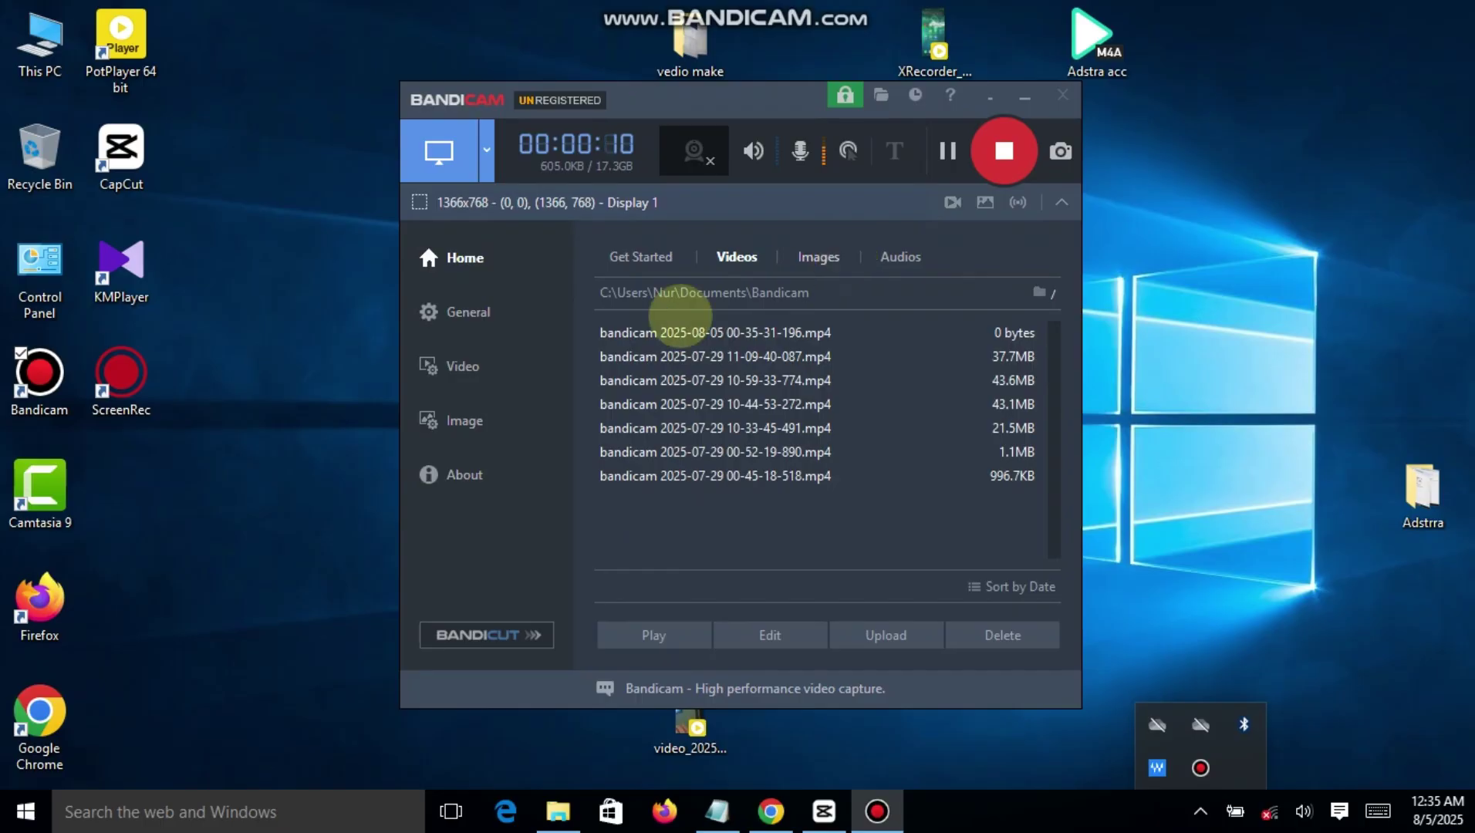
{"action": "left_click", "coordinate": [1005, 150]}
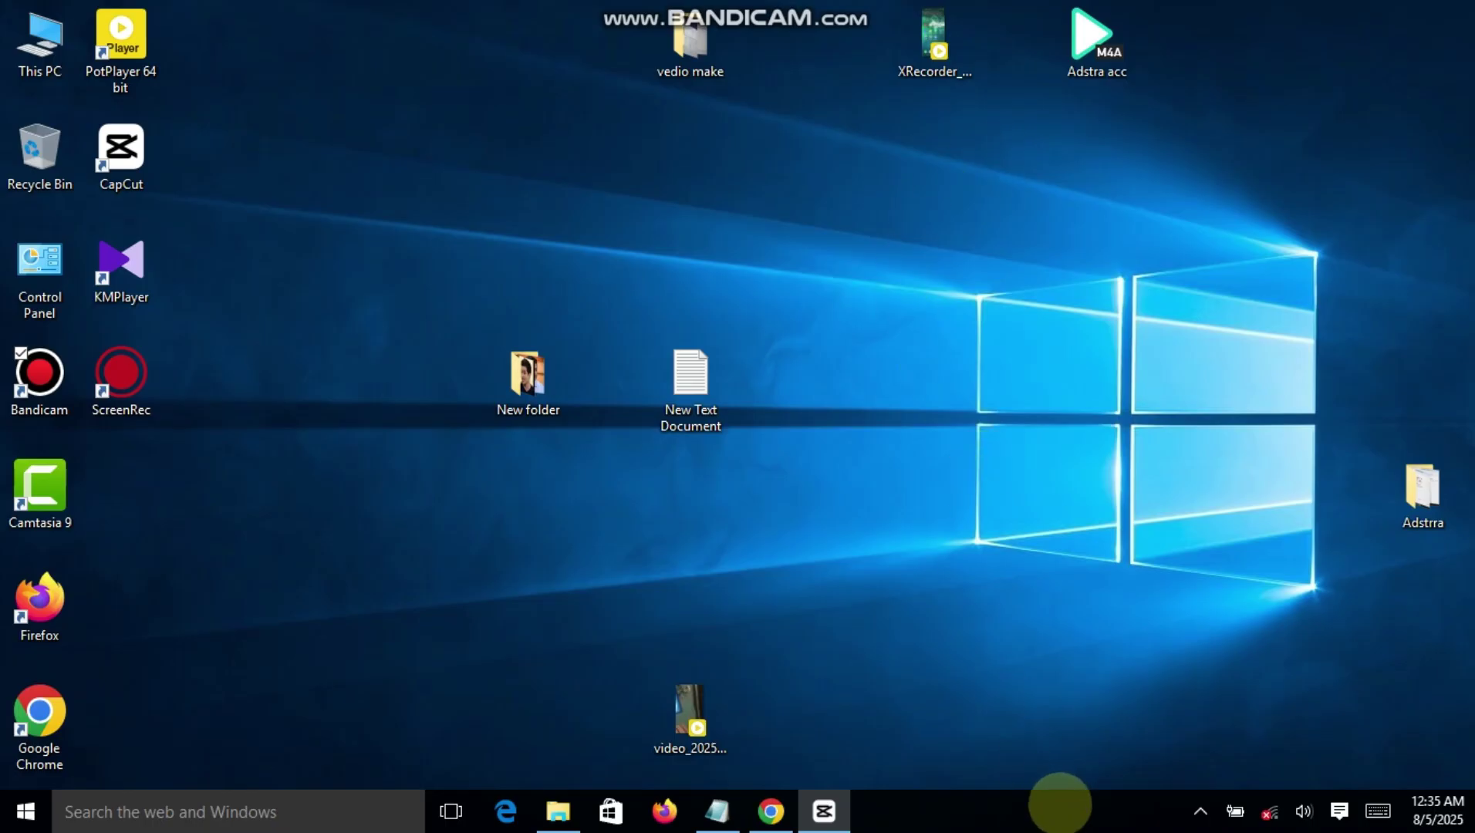
{"action": "left_click", "coordinate": [1199, 811]}
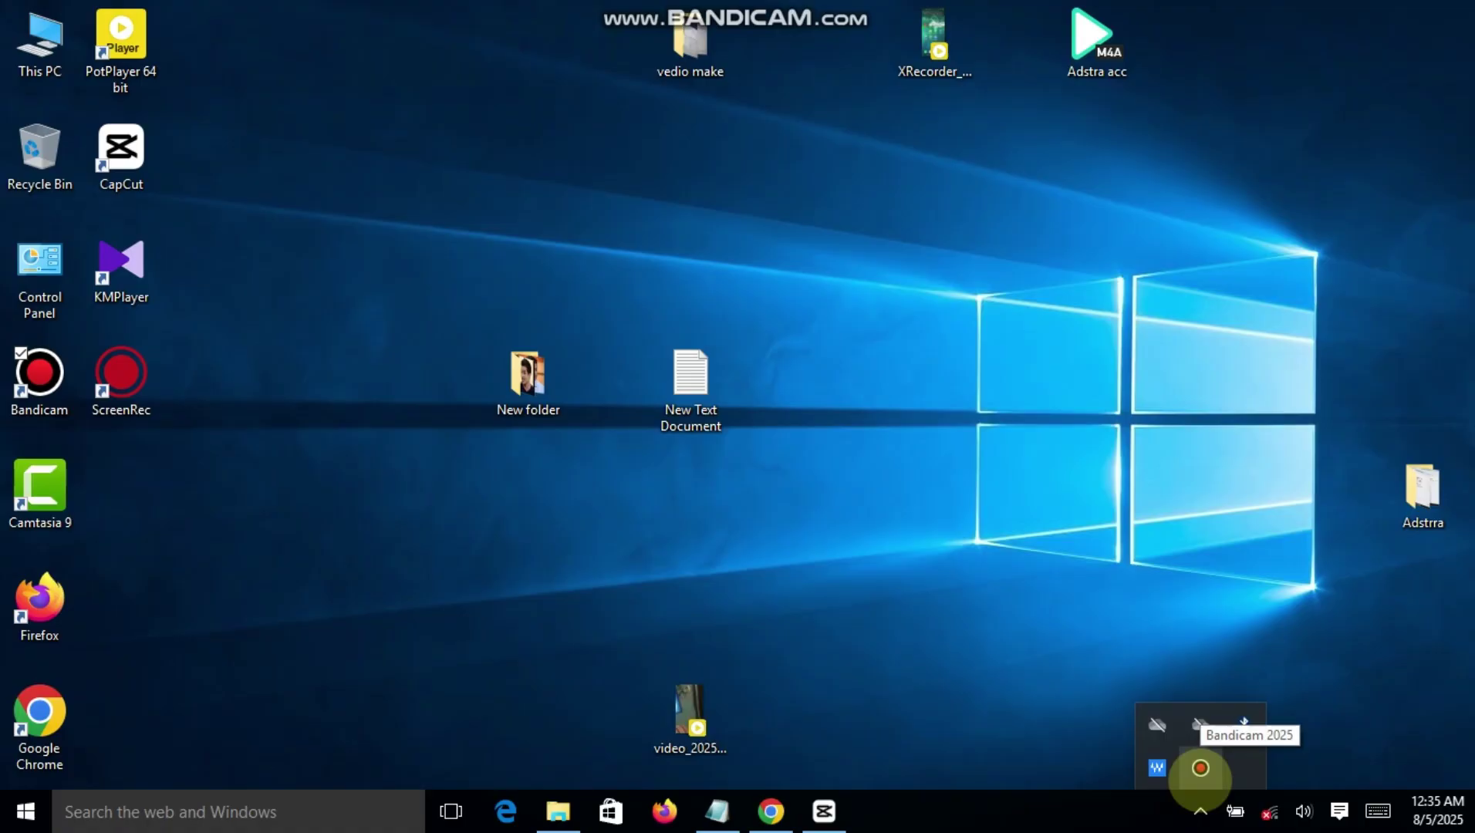
{"action": "left_click", "coordinate": [1200, 768]}
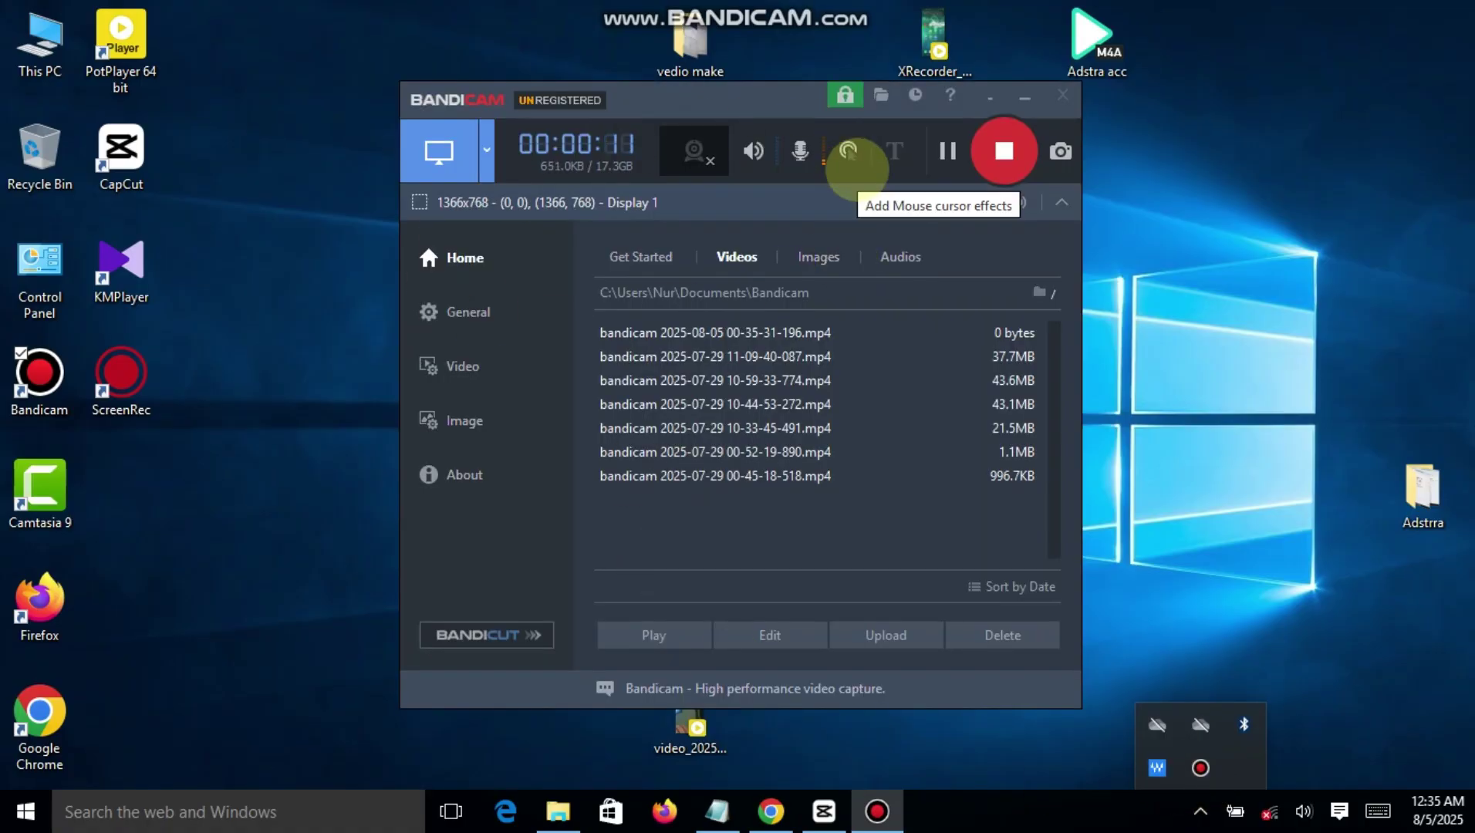
{"action": "left_click", "coordinate": [1003, 152]}
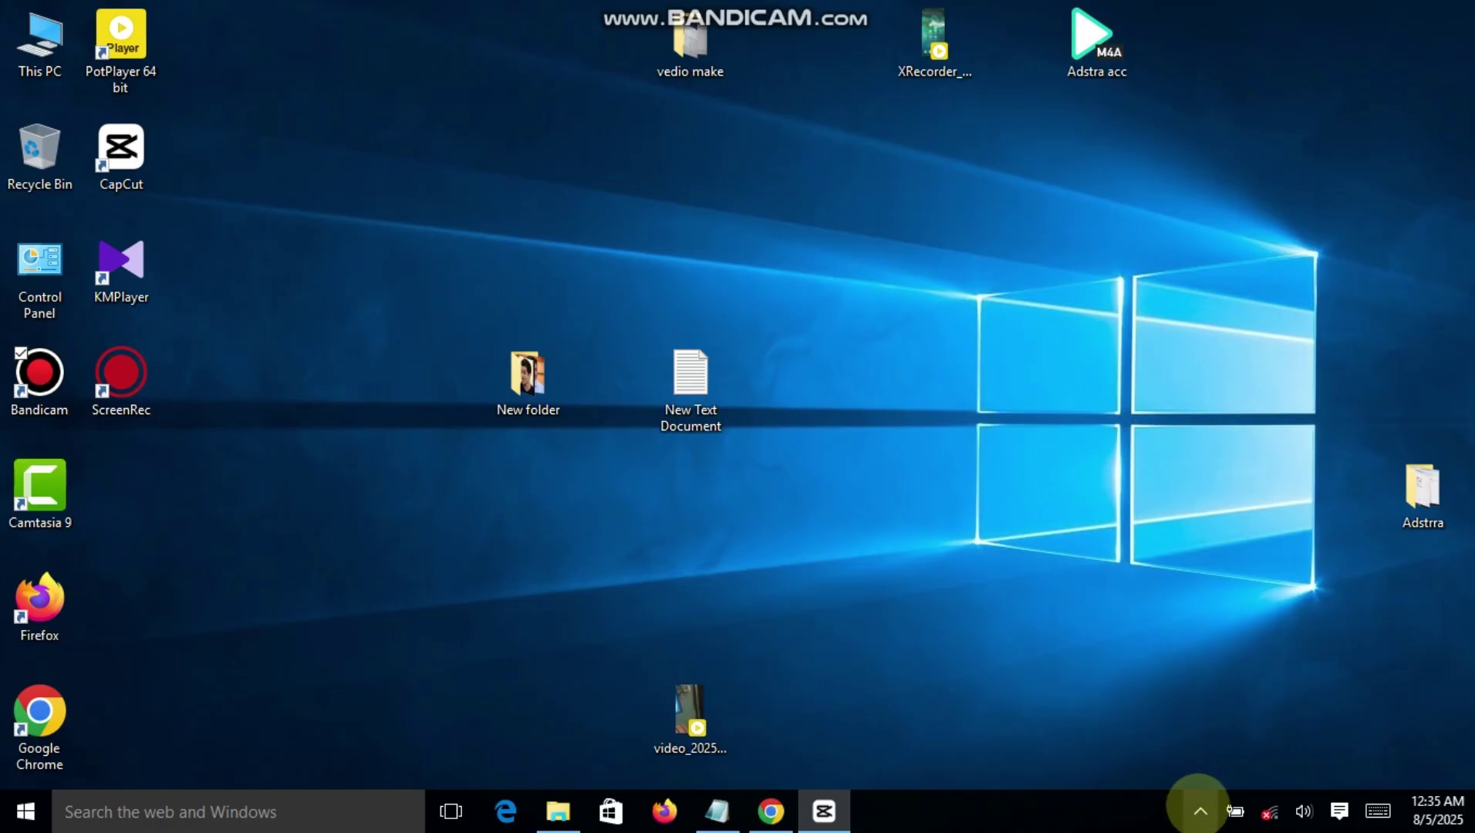
{"action": "left_click", "coordinate": [1197, 809]}
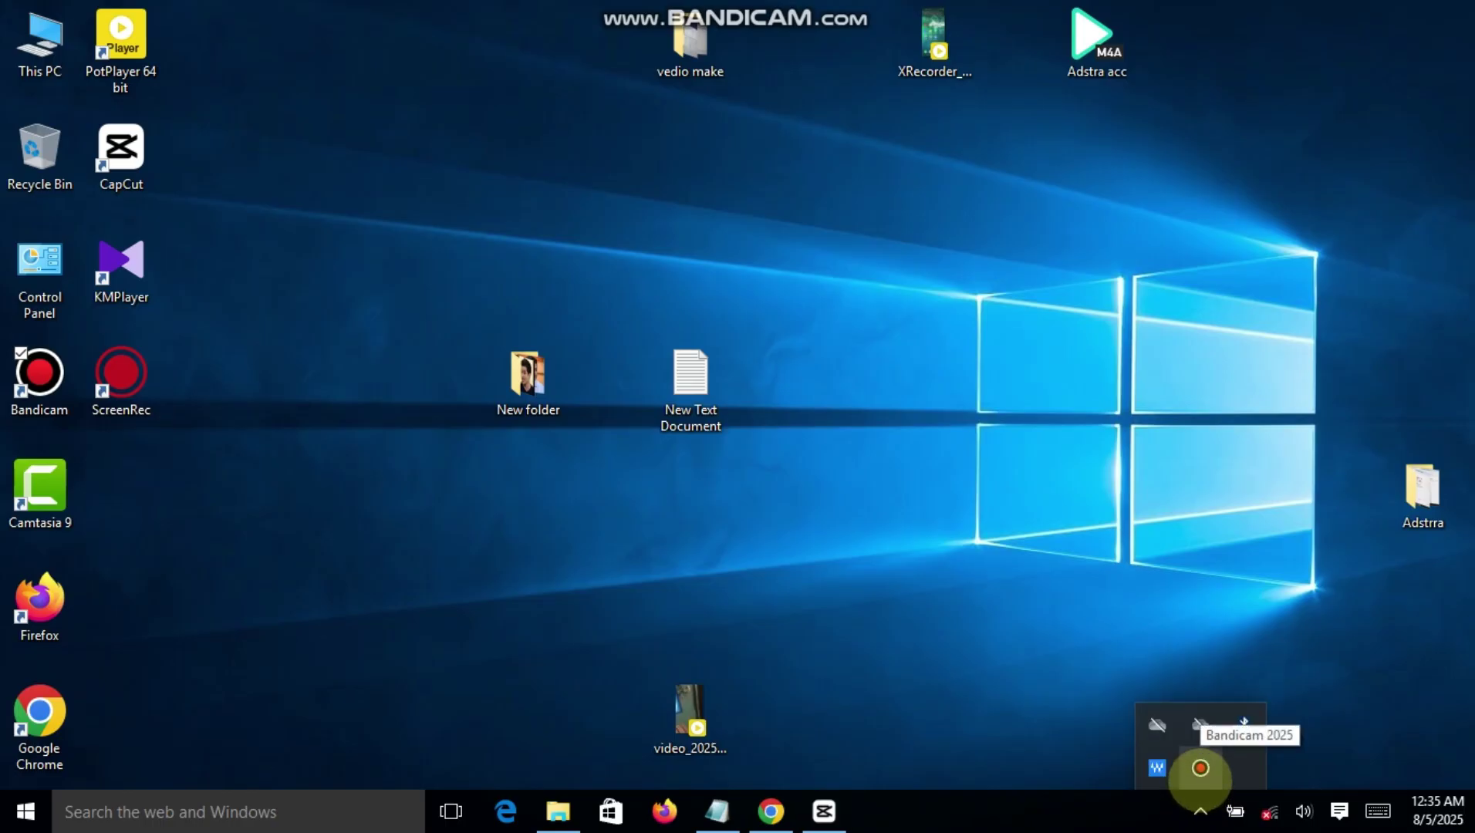
{"action": "left_click", "coordinate": [1200, 769]}
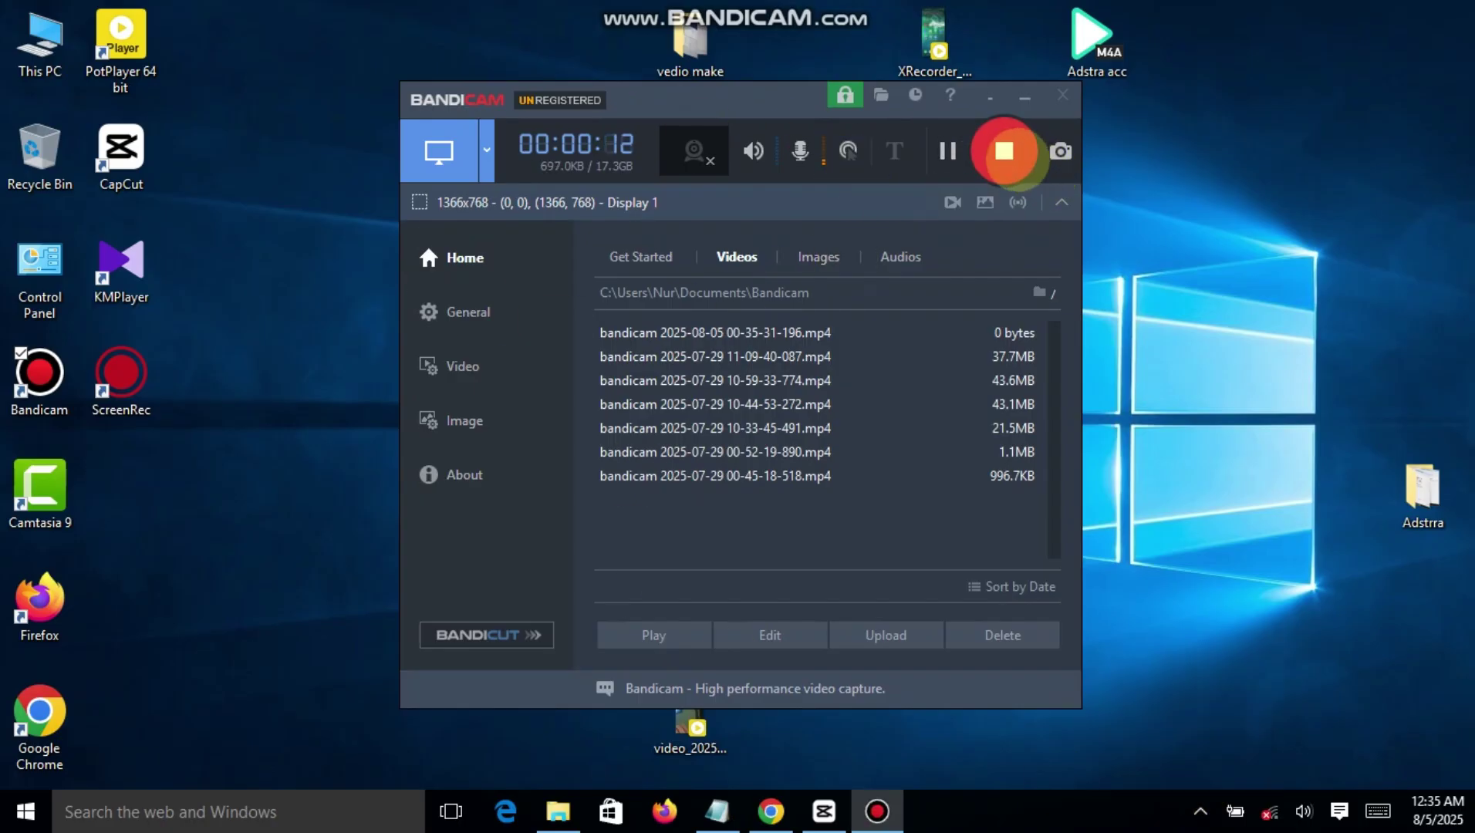
{"action": "left_click", "coordinate": [1003, 151]}
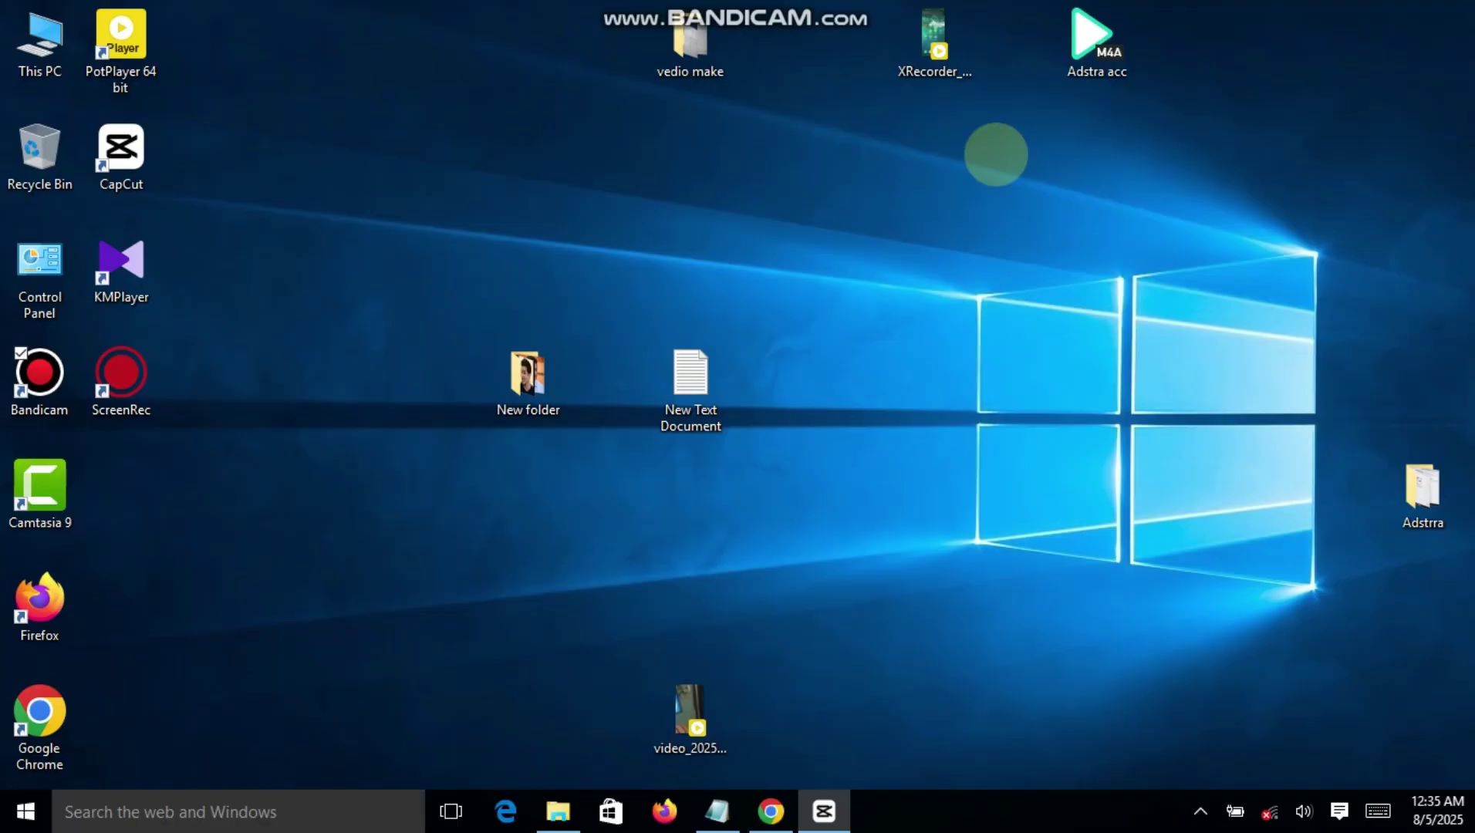